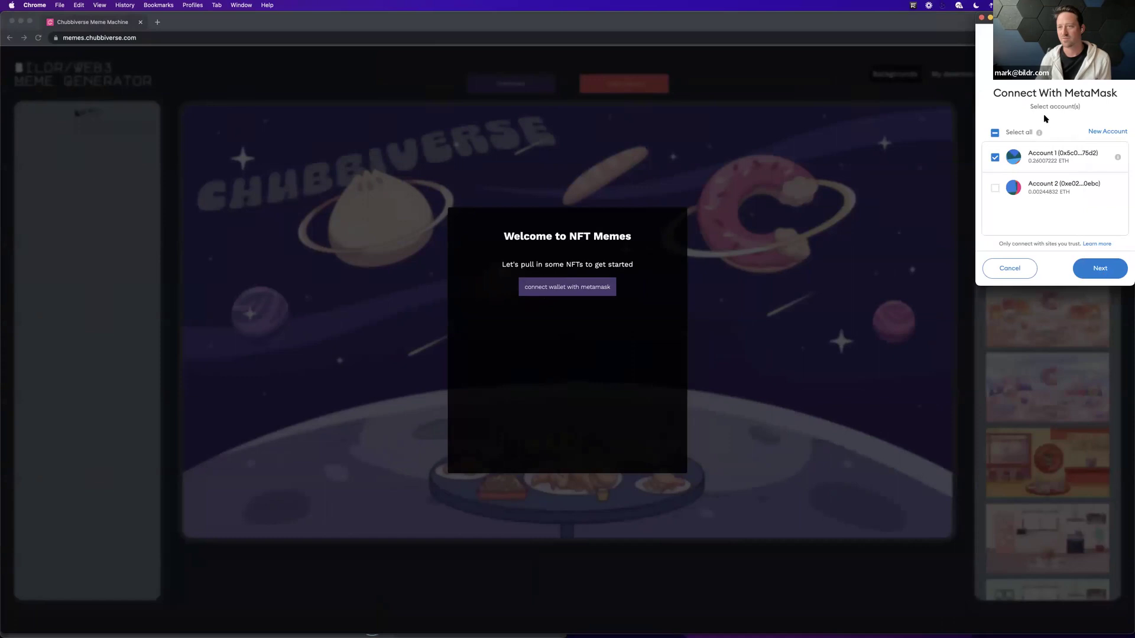
# Connect MetaMask Account 1 to the meme generator and approve the wallet request.
pyautogui.click(1106, 269)
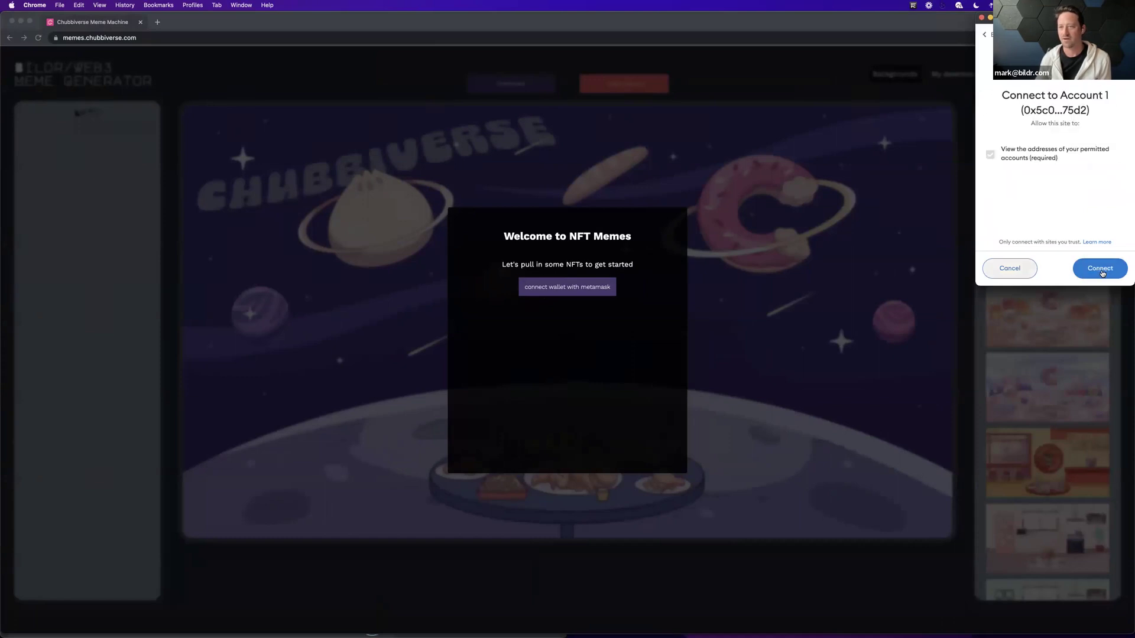
pyautogui.click(1106, 269)
pyautogui.click(1097, 262)
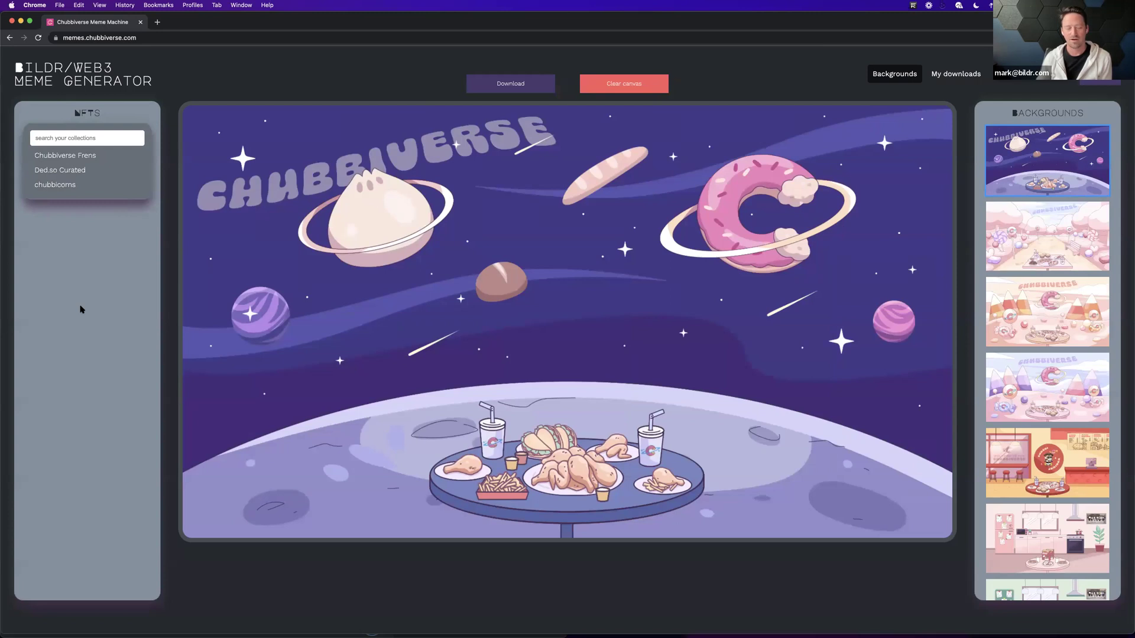
# Add the party-hat raccoon from the Chubbiverse Frens collection, place it beside the dumpling planet and remove its background.
pyautogui.click(76, 157)
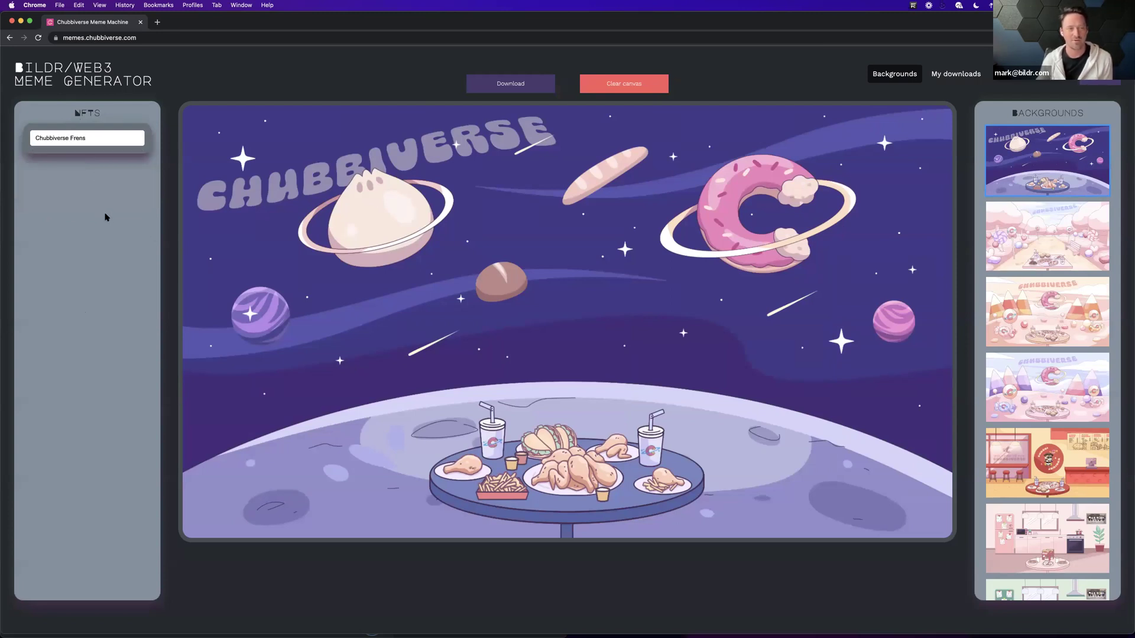
pyautogui.click(73, 200)
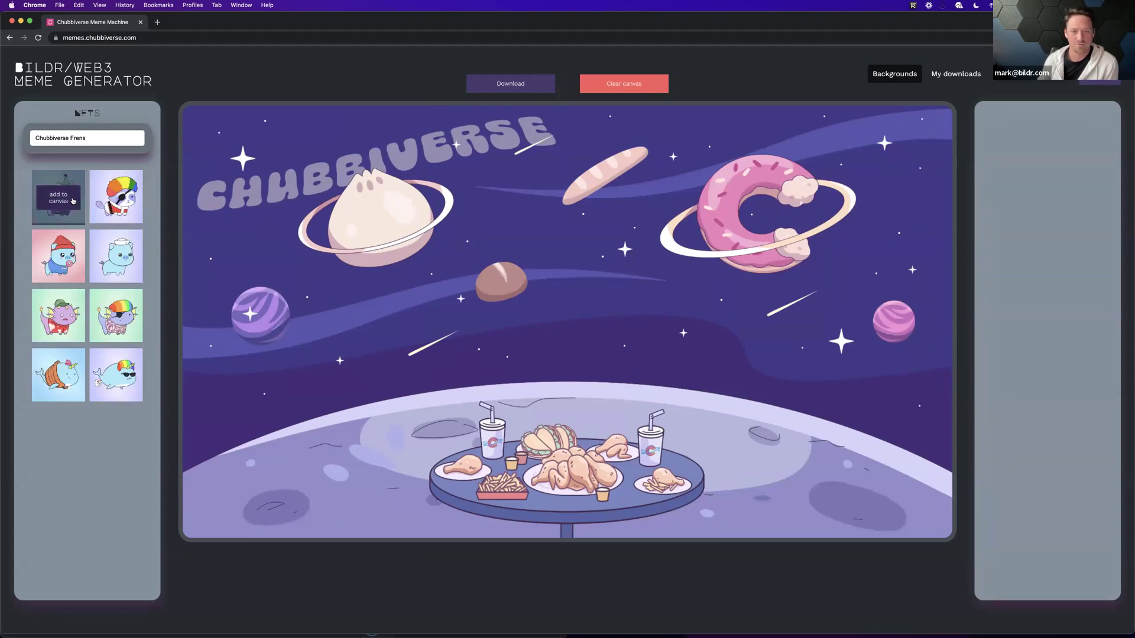
pyautogui.moveTo(568, 322); pyautogui.dragTo(387, 260)
pyautogui.click(1063, 260)
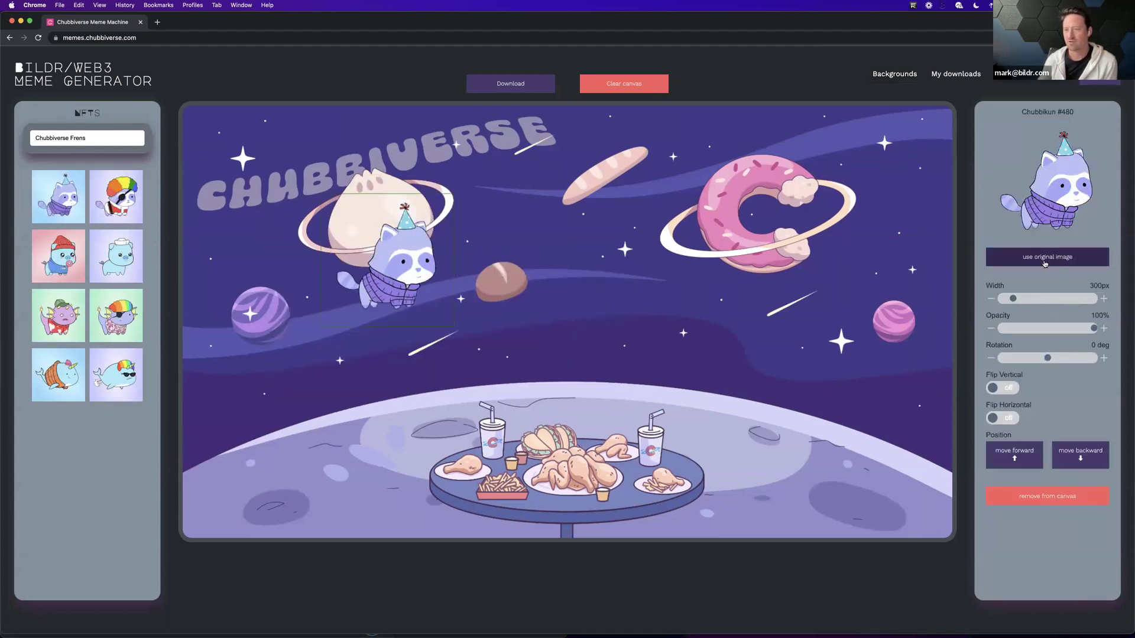
# Set the raccoon's width to 275 px and move it down to the moon's horizon, near the table's left end.
pyautogui.click(1103, 299)
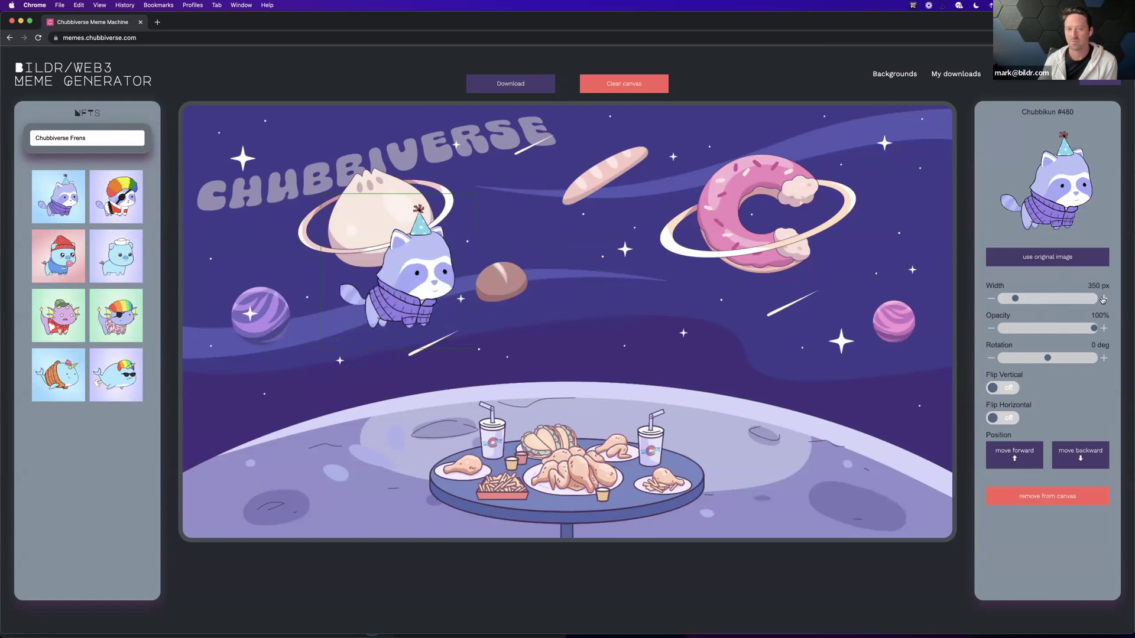
pyautogui.click(992, 303)
pyautogui.click(991, 299)
pyautogui.moveTo(401, 257); pyautogui.dragTo(393, 360)
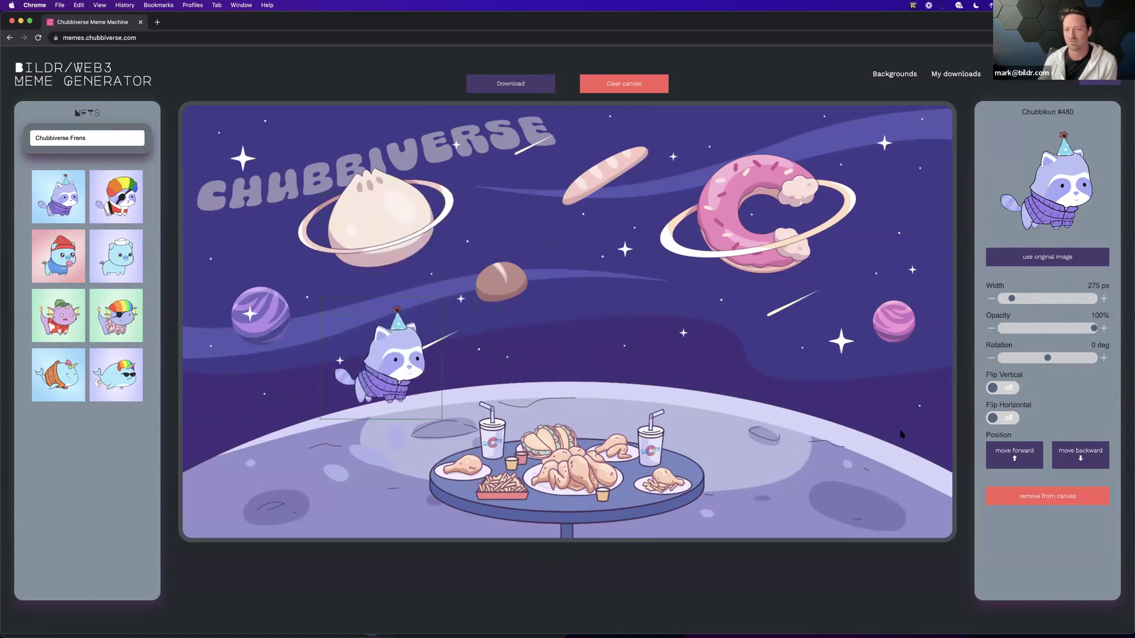
# Rotate the raccoon 180 degrees and move it to the scene's upper edge, over the baguette.
pyautogui.moveTo(1060, 358); pyautogui.dragTo(1103, 361)
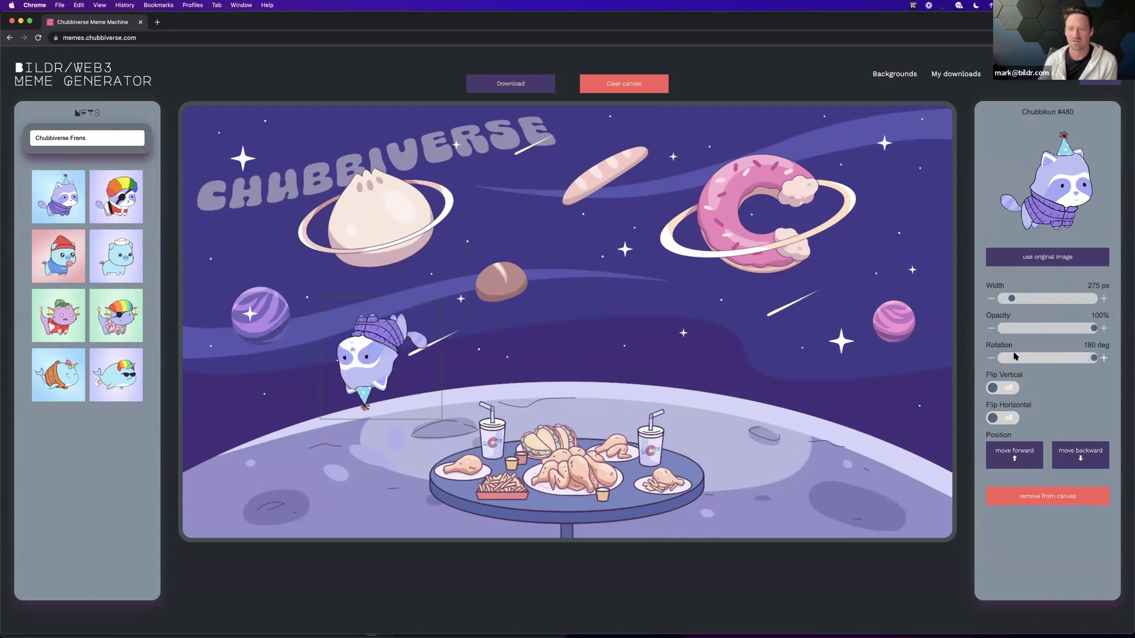
pyautogui.moveTo(373, 352); pyautogui.dragTo(640, 151)
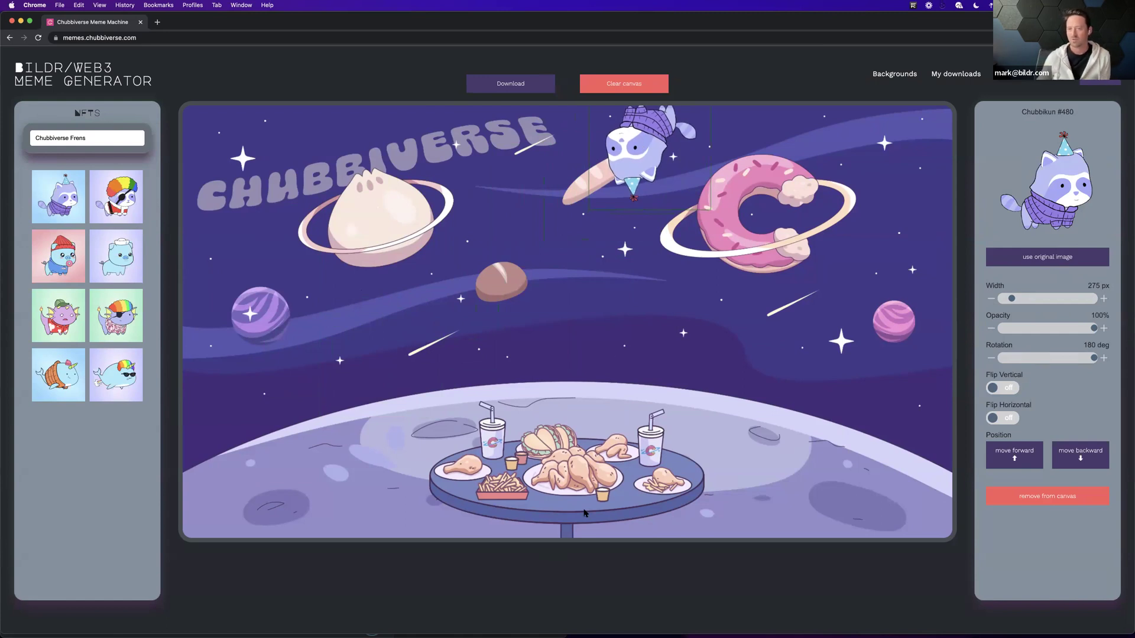
# Deselect the raccoon and try the candy park, mountain and diner backgrounds, settling on the pink kitchen scene.
pyautogui.click(669, 246)
pyautogui.click(1047, 267)
pyautogui.click(1058, 314)
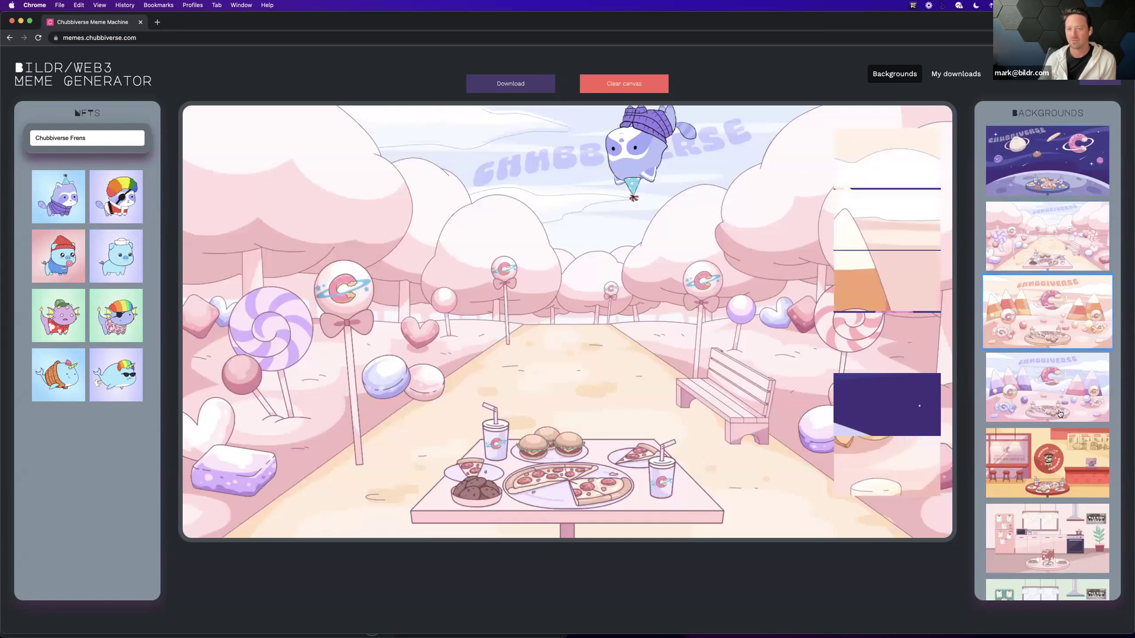
pyautogui.click(1059, 414)
pyautogui.click(1055, 486)
pyautogui.click(1052, 550)
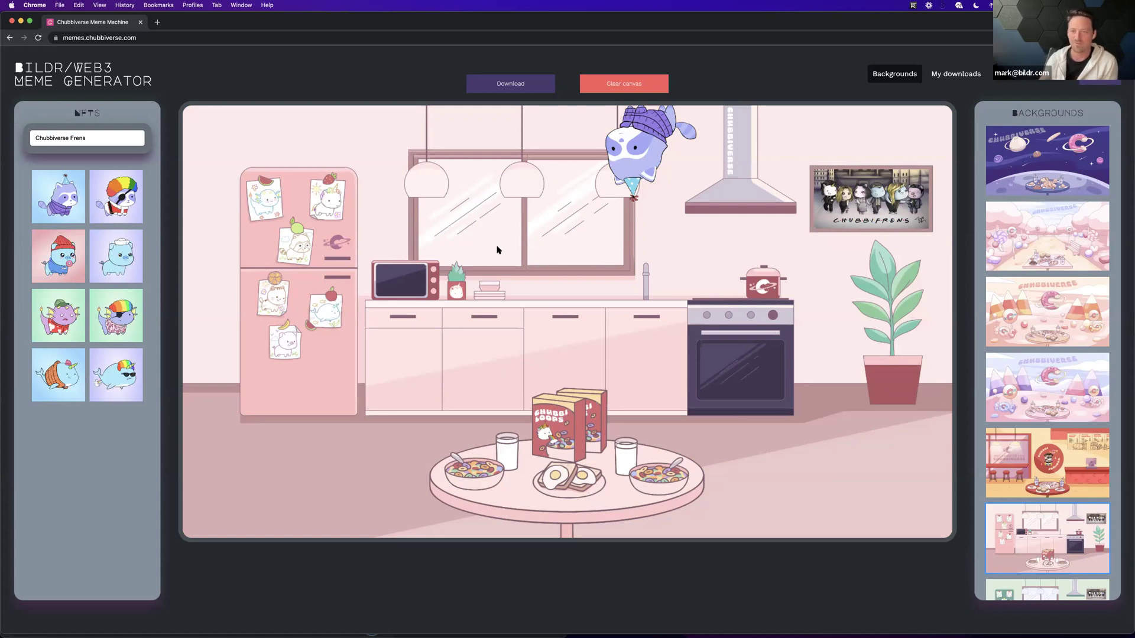
# Add the blue ghost from the Ded.so Curated collection, place it in front of the fridge and remove its background.
pyautogui.click(83, 137)
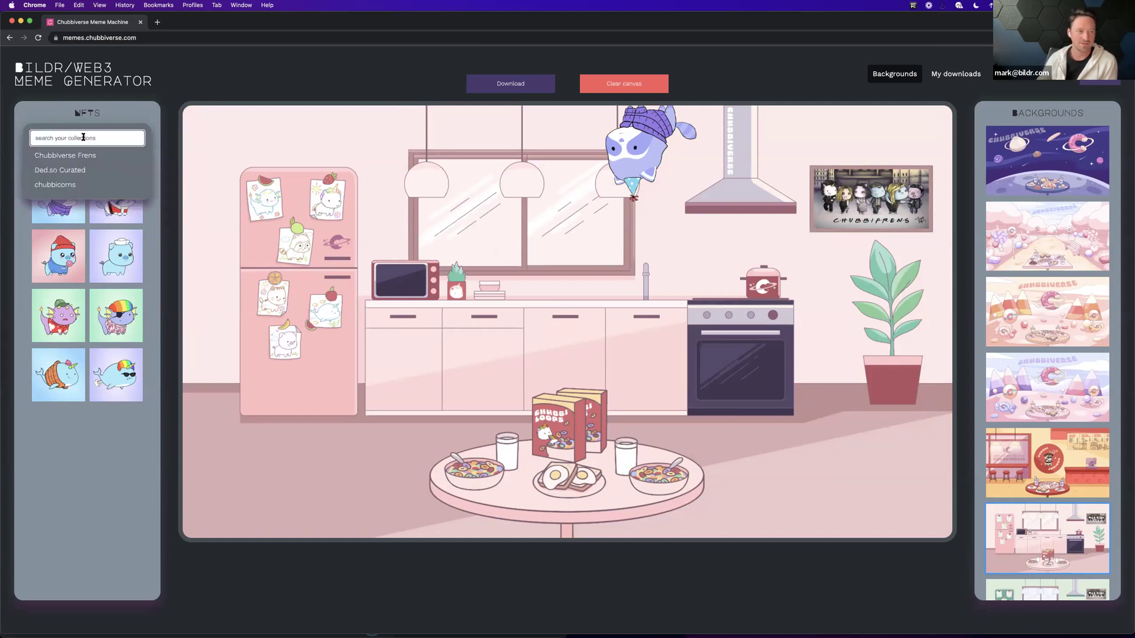
pyautogui.click(66, 170)
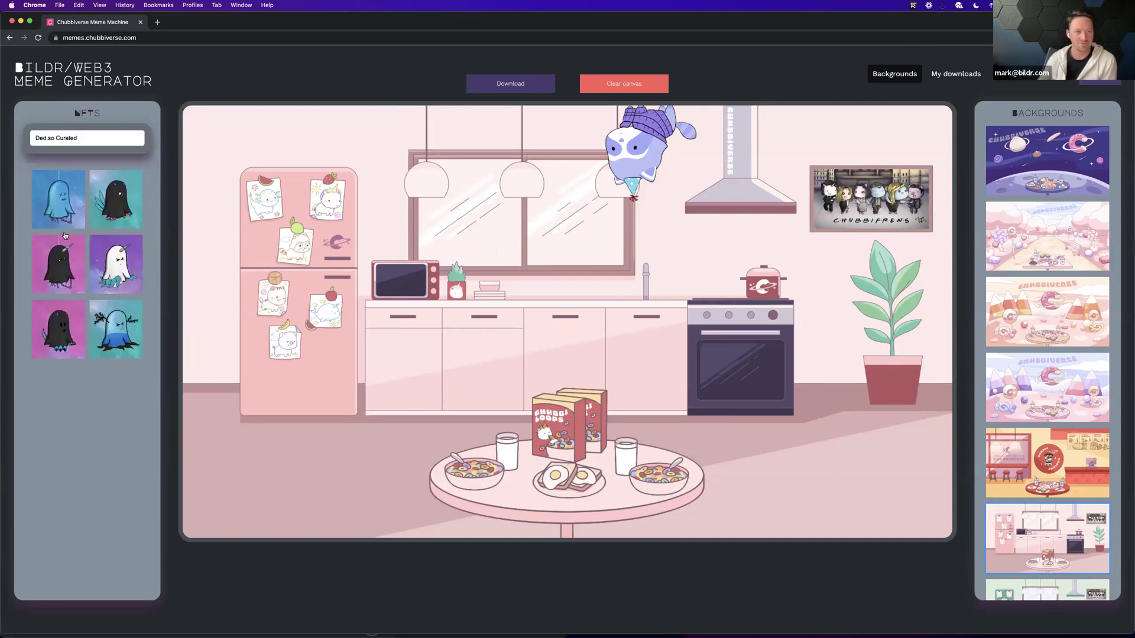
pyautogui.click(64, 225)
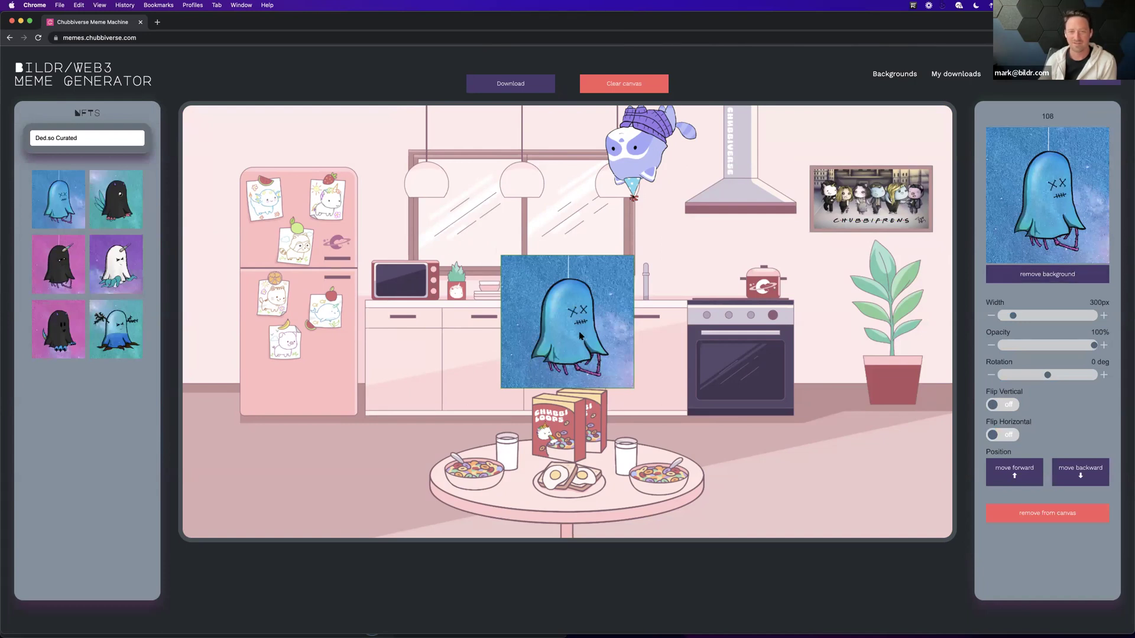
pyautogui.moveTo(579, 336); pyautogui.dragTo(307, 372)
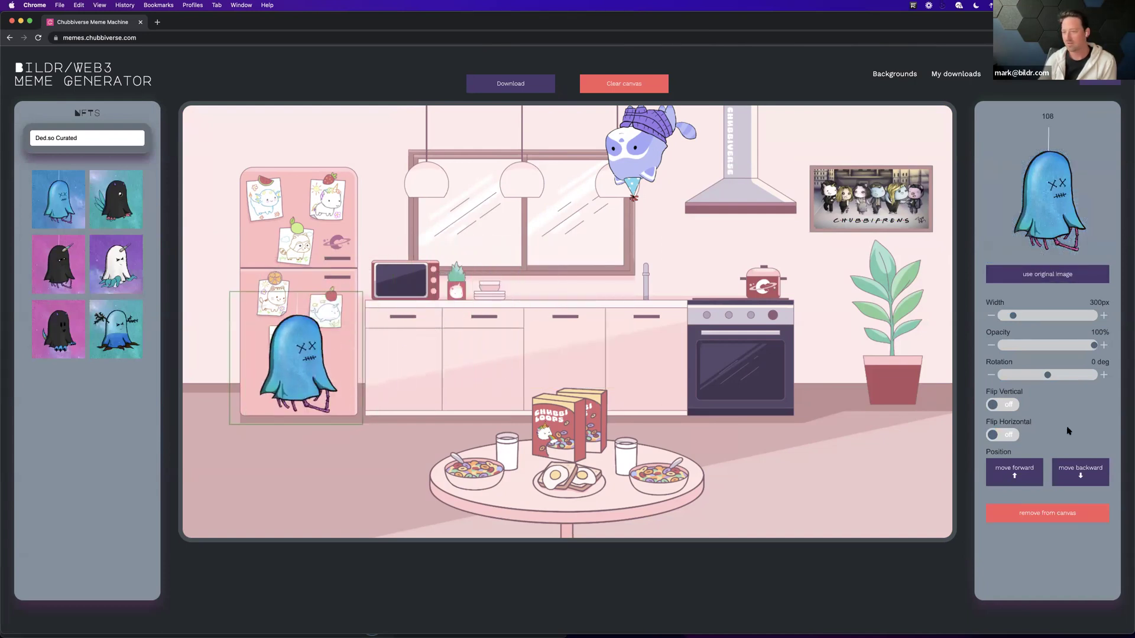
# Set the ghost's opacity to 12% and rotation to 48 degrees, place it in the scene's lower-left corner and deselect it.
pyautogui.click(1014, 345)
pyautogui.click(1007, 345)
pyautogui.click(1059, 375)
pyautogui.moveTo(322, 371); pyautogui.dragTo(247, 500)
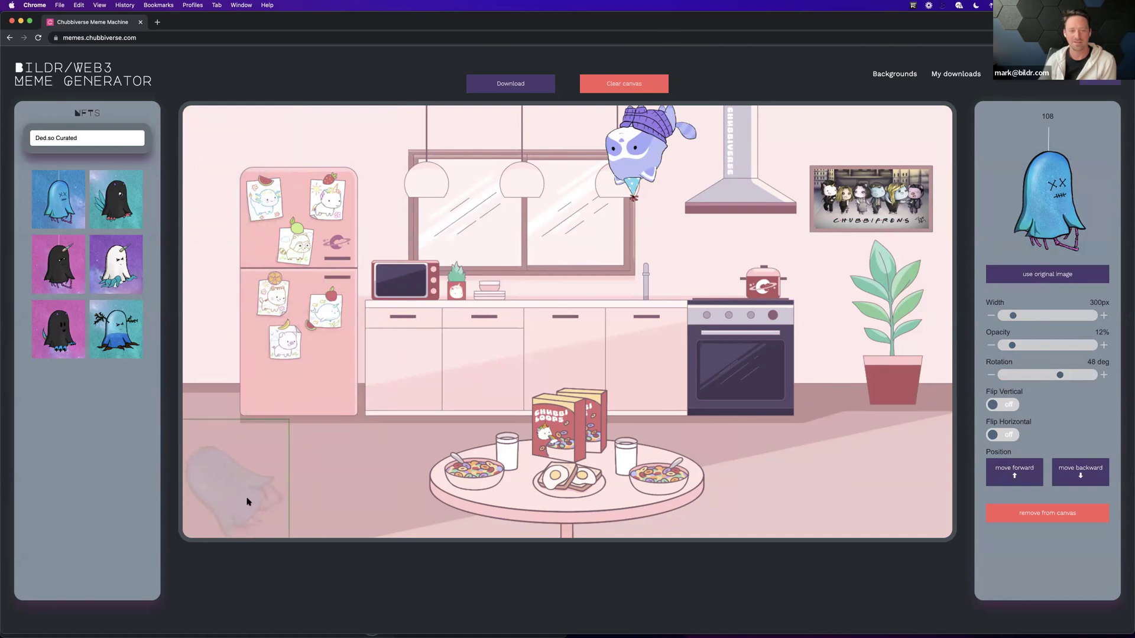
pyautogui.click(376, 484)
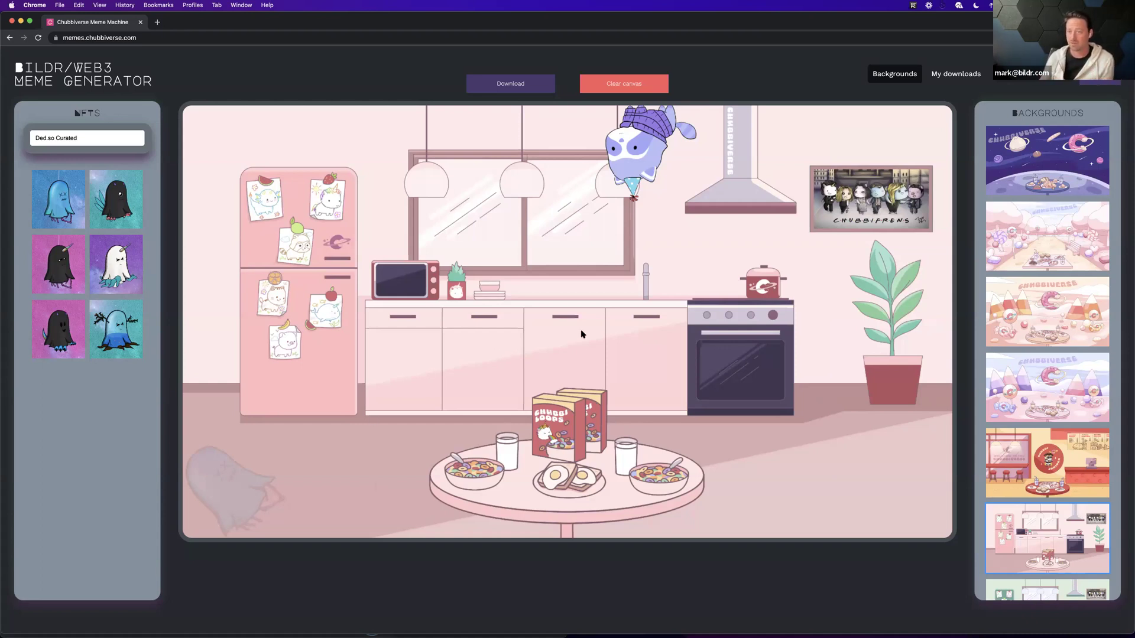
# Show the saved meme downloads and reveal the options available for the kitchen meme.
pyautogui.click(955, 76)
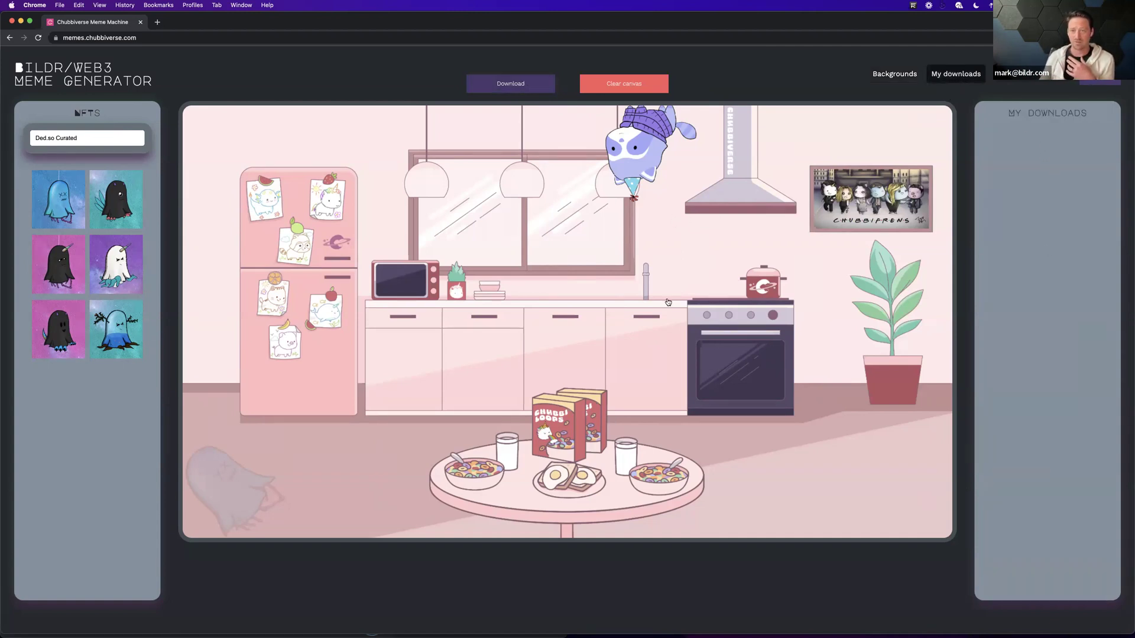
pyautogui.moveTo(1039, 169)
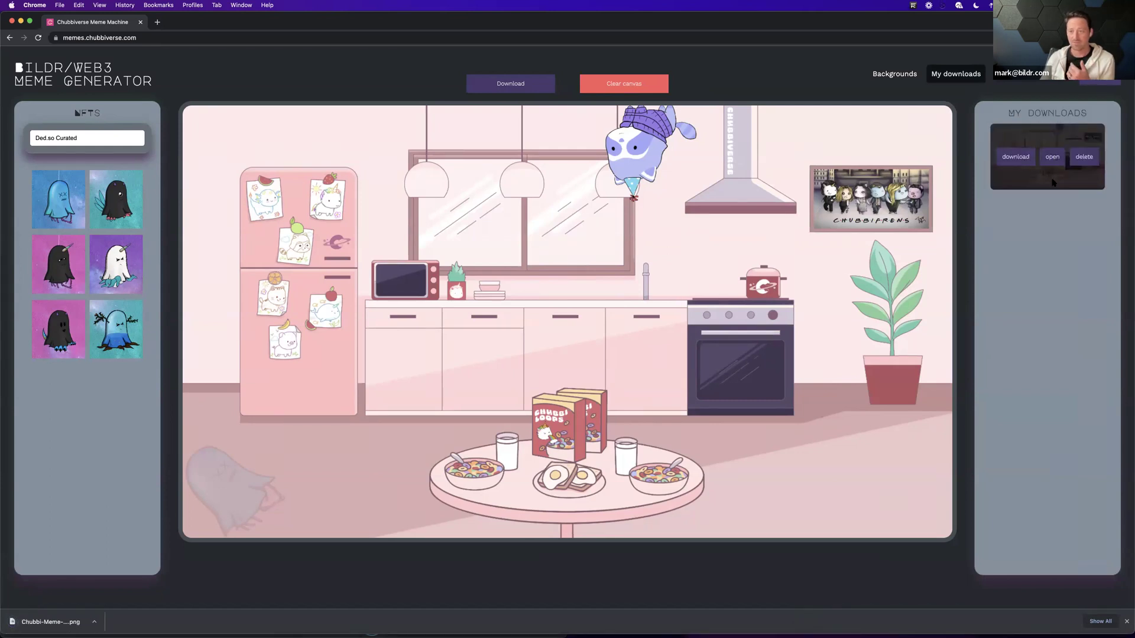
# Apply the outer-space background, place the upside-down raccoon above the food table and download the meme.
pyautogui.click(905, 77)
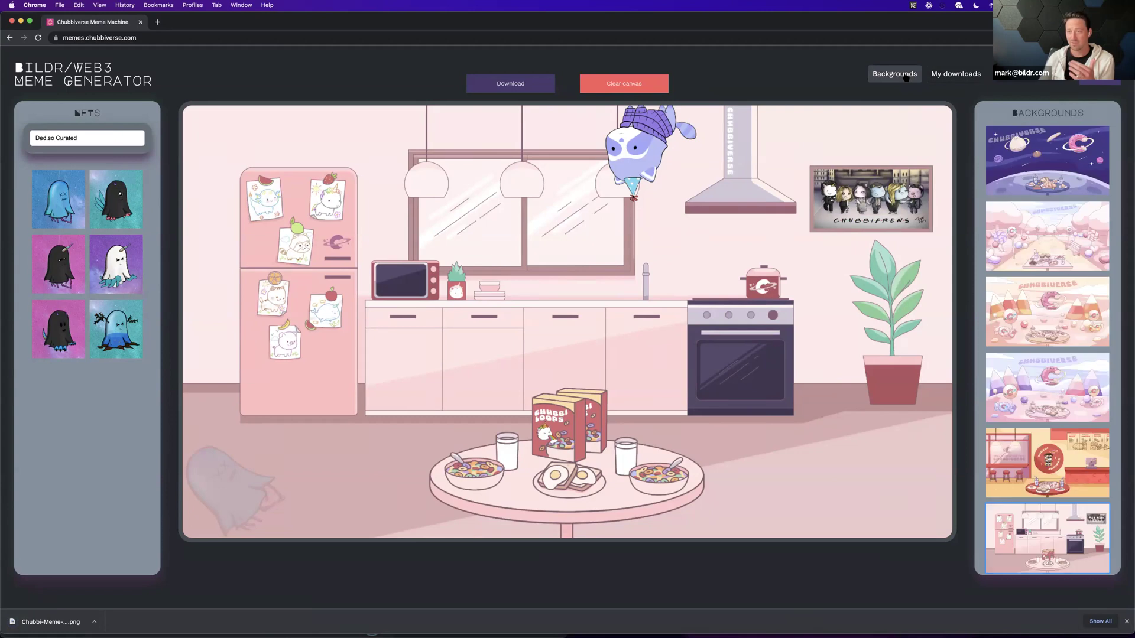
pyautogui.click(1019, 136)
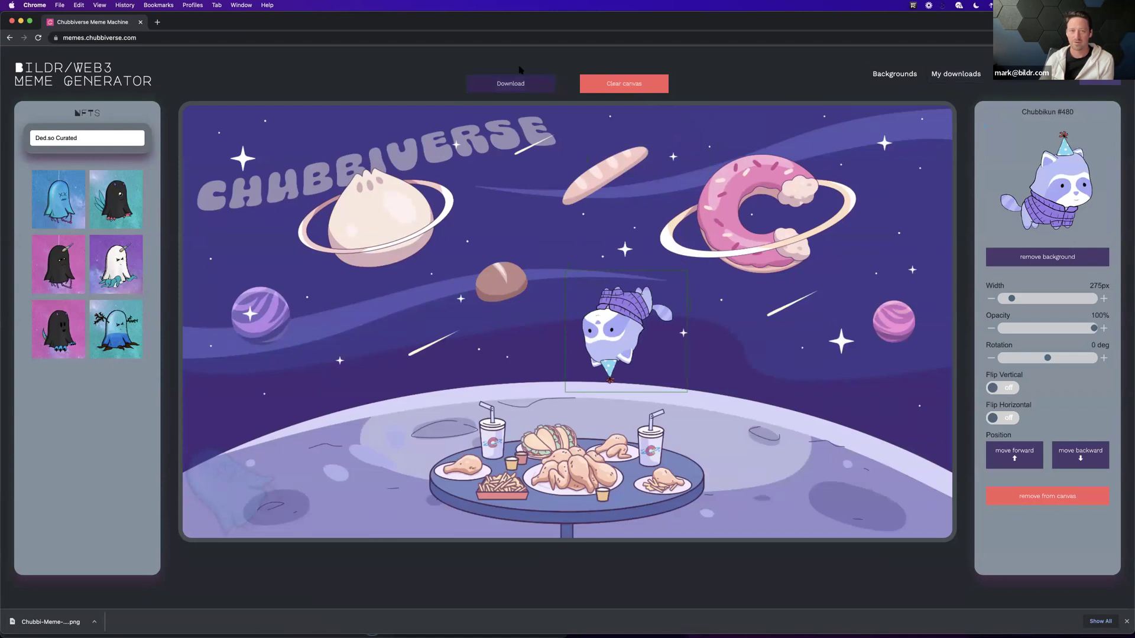
pyautogui.click(521, 89)
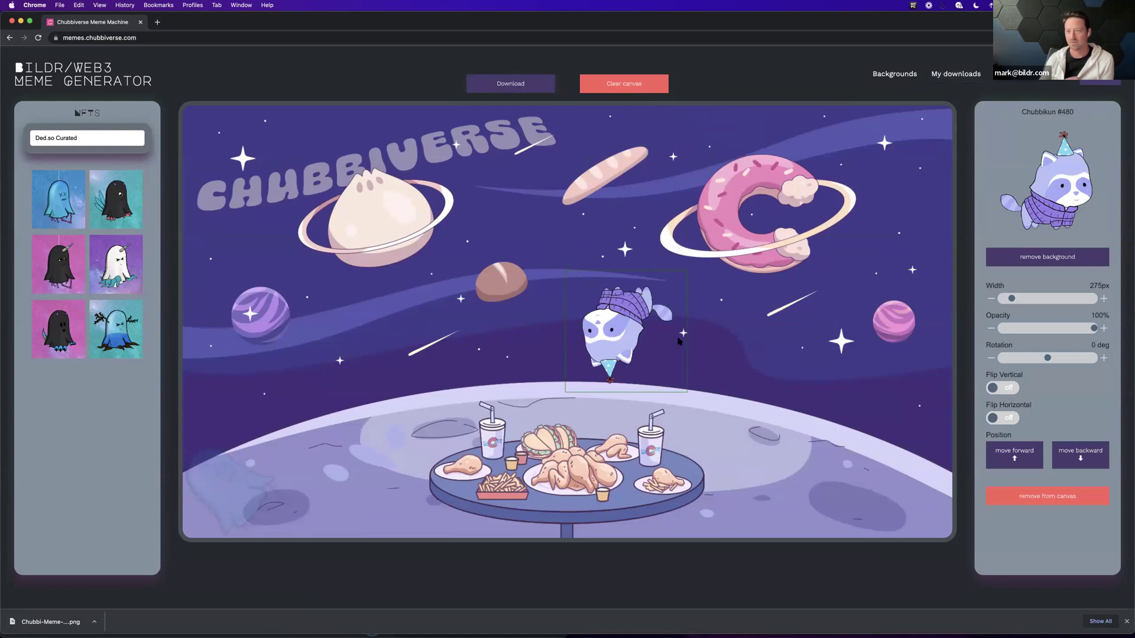
# Reopen the saved kitchen meme from the downloads on the canvas.
pyautogui.click(943, 79)
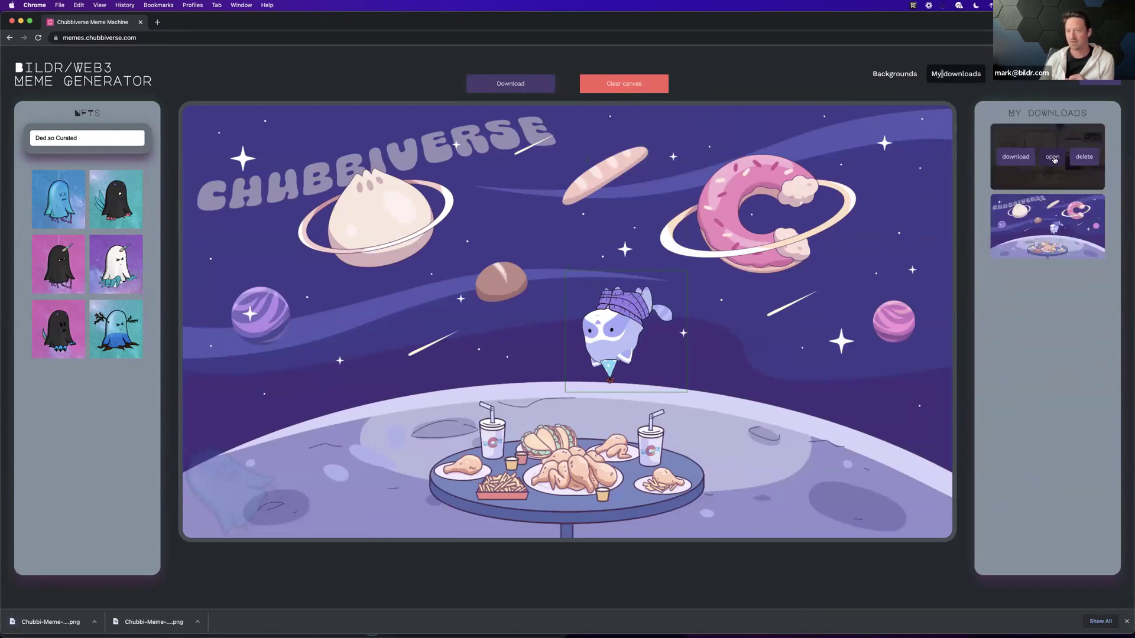
pyautogui.click(1054, 160)
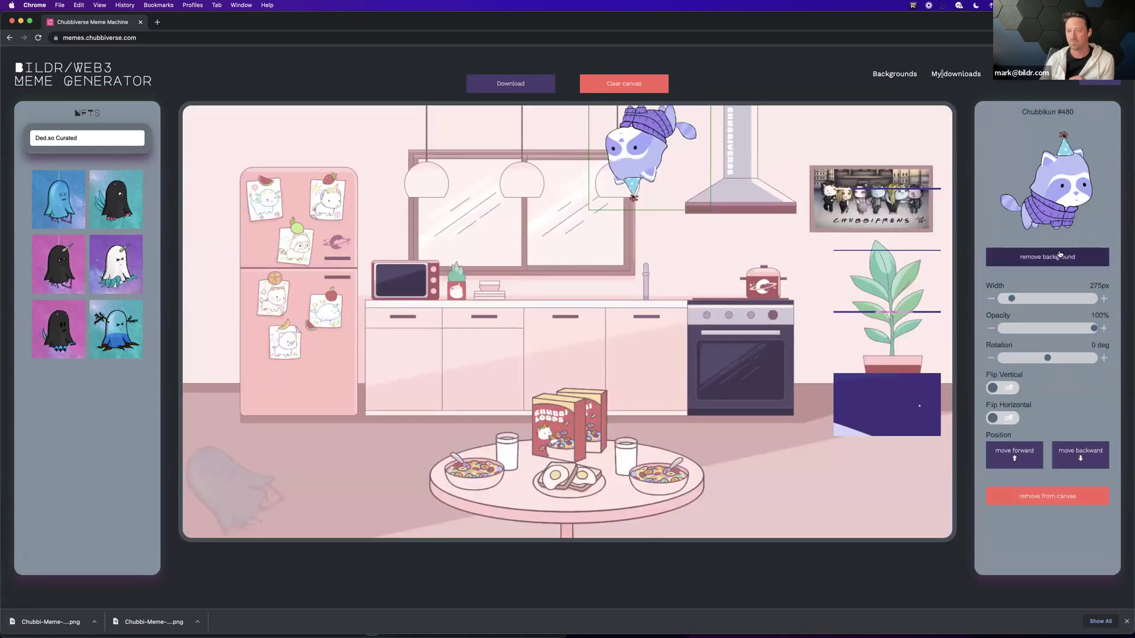
pyautogui.click(582, 374)
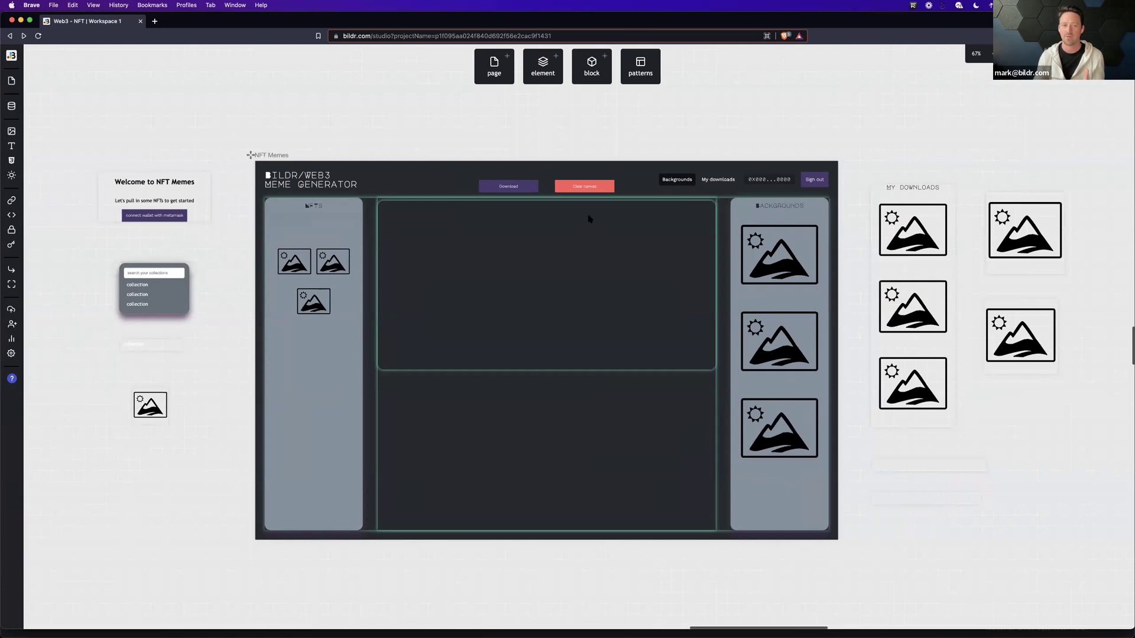
# In Bildr Studio, inspect the NFT Memes page's header and the properties of the Saved Canvases grid list on My Downloads.
pyautogui.click(392, 178)
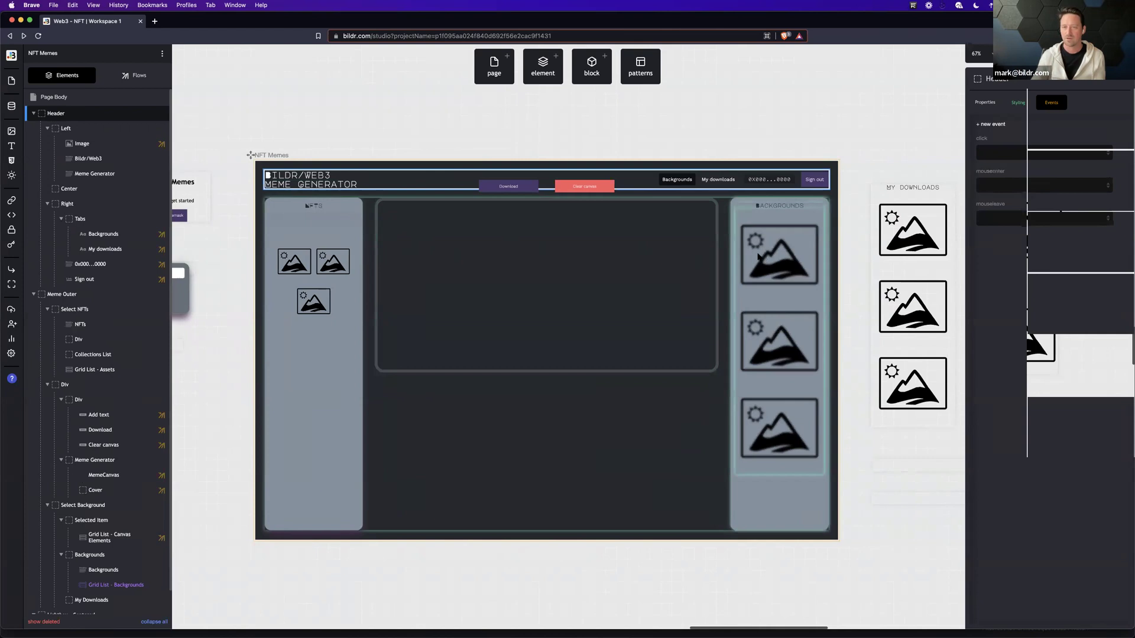
pyautogui.click(909, 267)
pyautogui.hscroll(5, 907, 266)
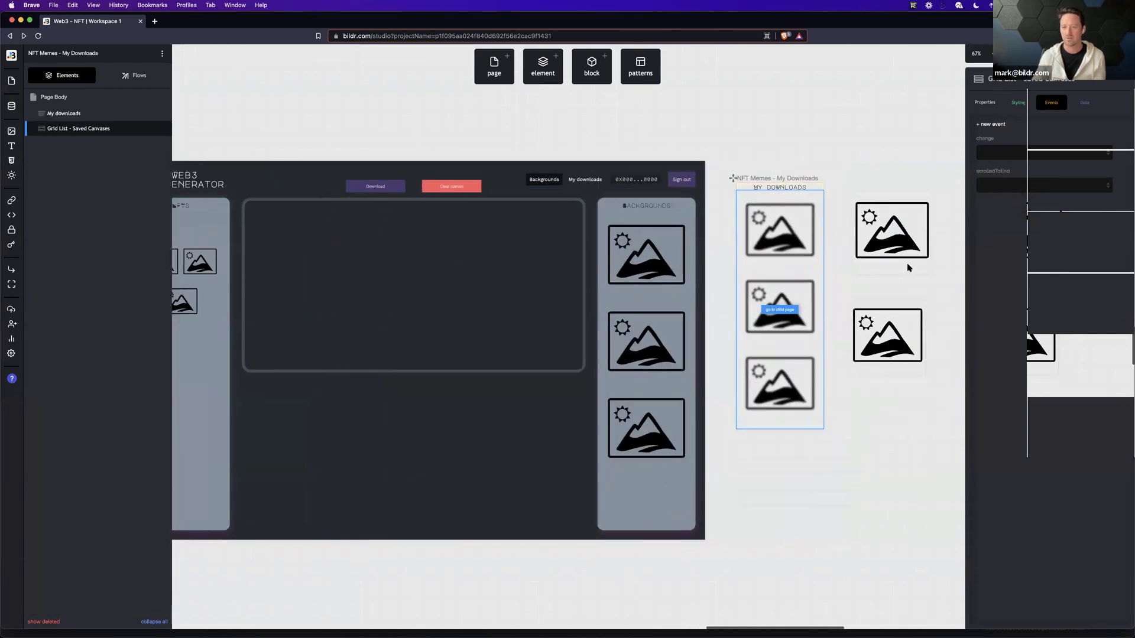
pyautogui.click(986, 101)
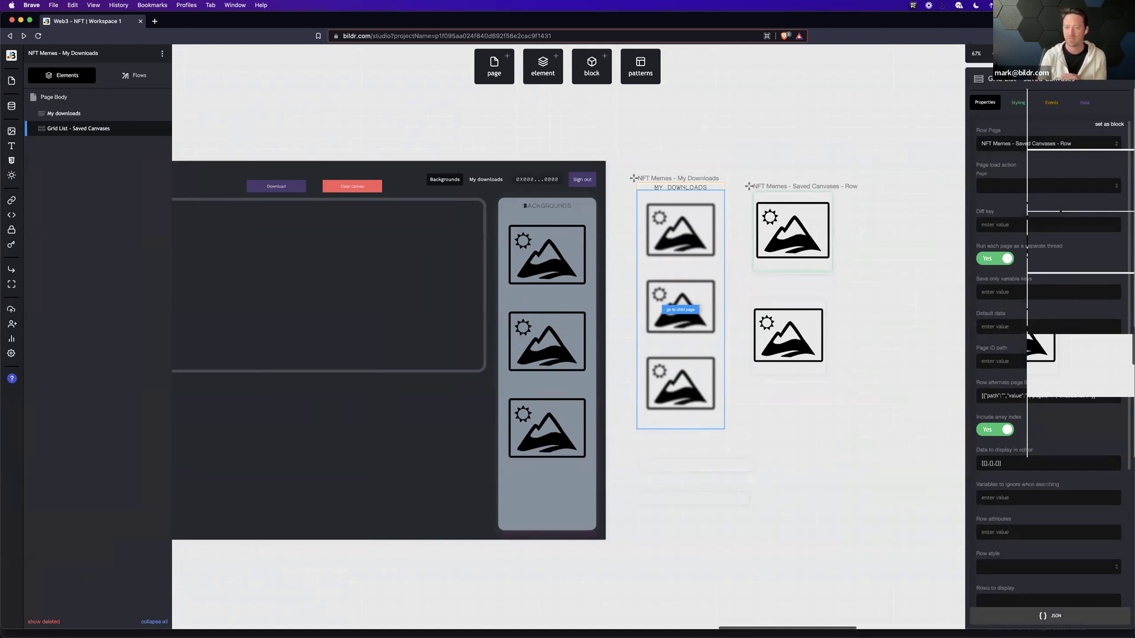
pyautogui.hscroll(-5, 380, 352)
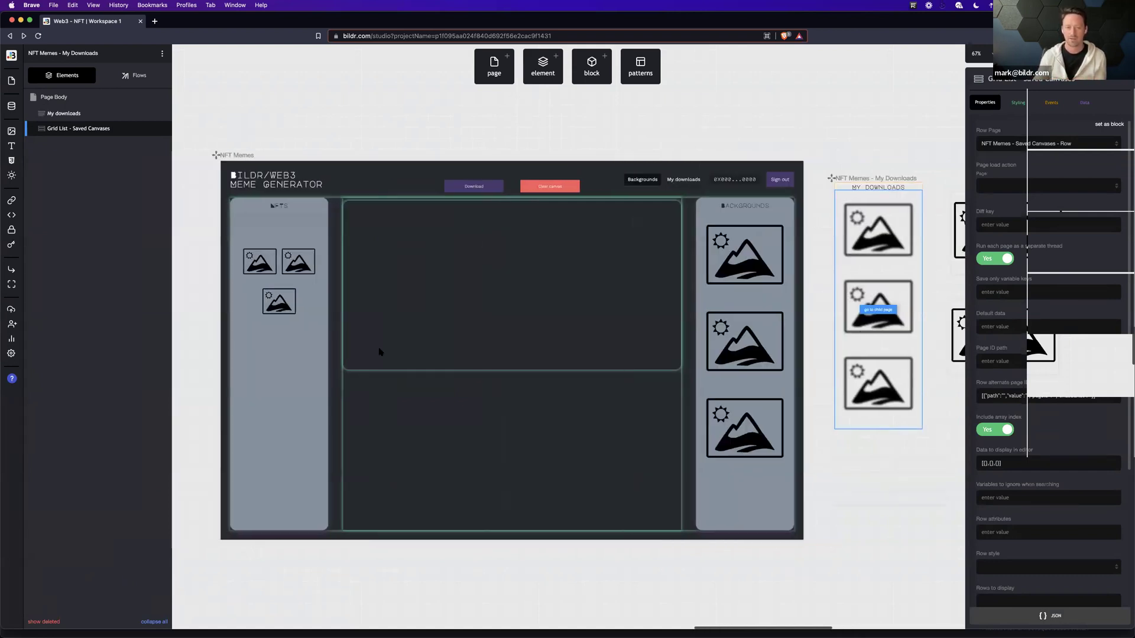
pyautogui.hscroll(-5, 380, 352)
pyautogui.hscroll(2, 380, 351)
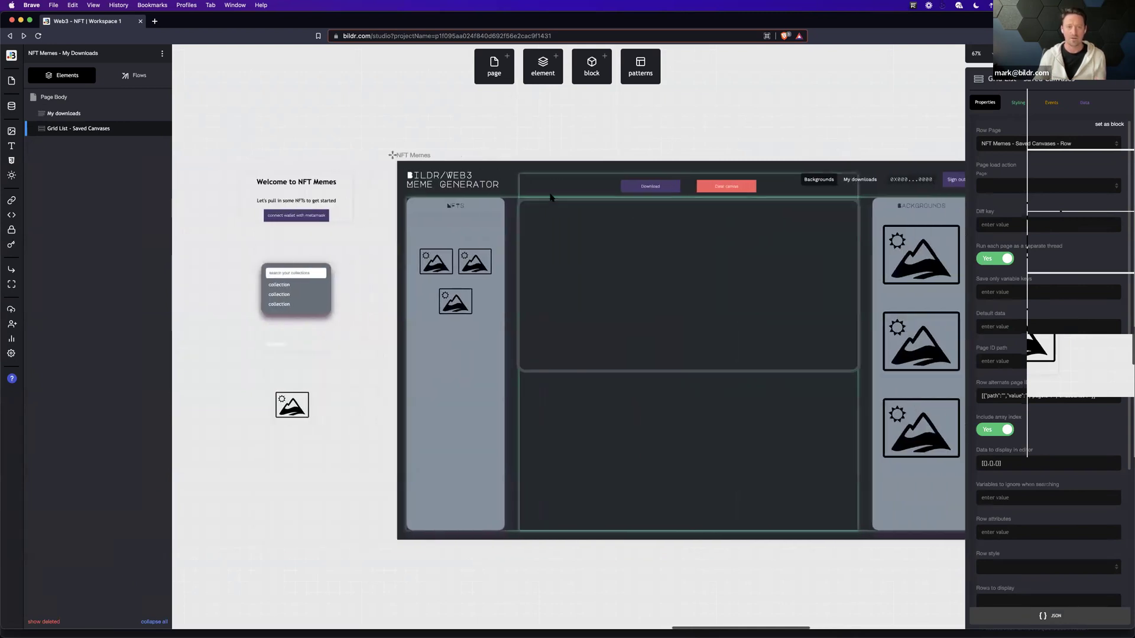
# Filter the NFT Memes page's flows by "page lo" and open the Metamask sign-in action inside the Page Load flow.
pyautogui.click(510, 187)
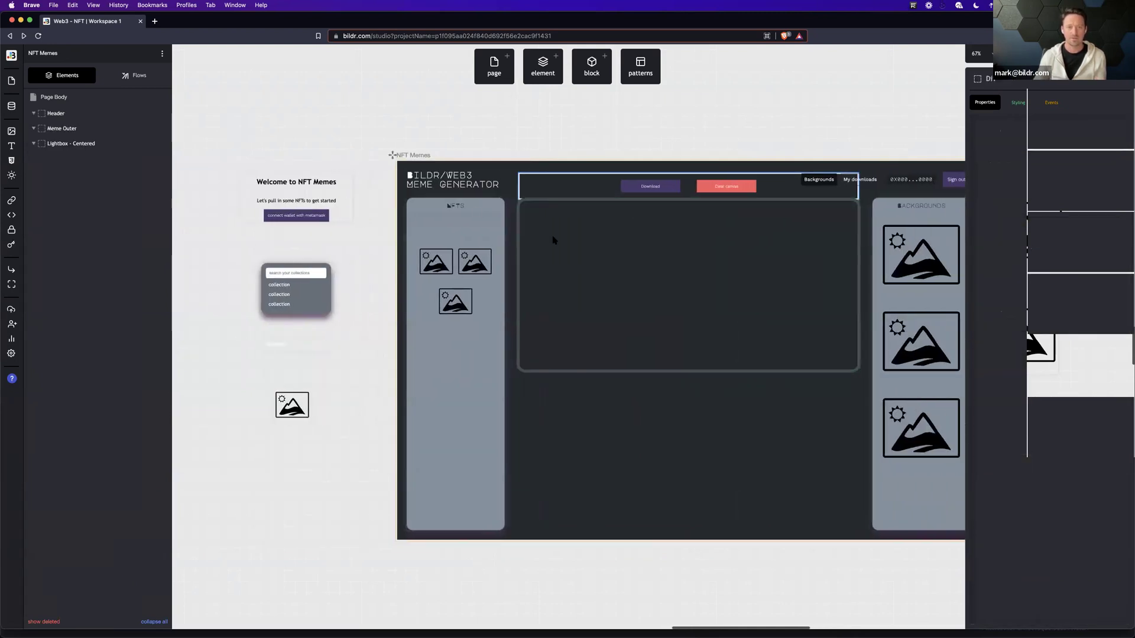
pyautogui.click(130, 75)
pyautogui.write('page lo')
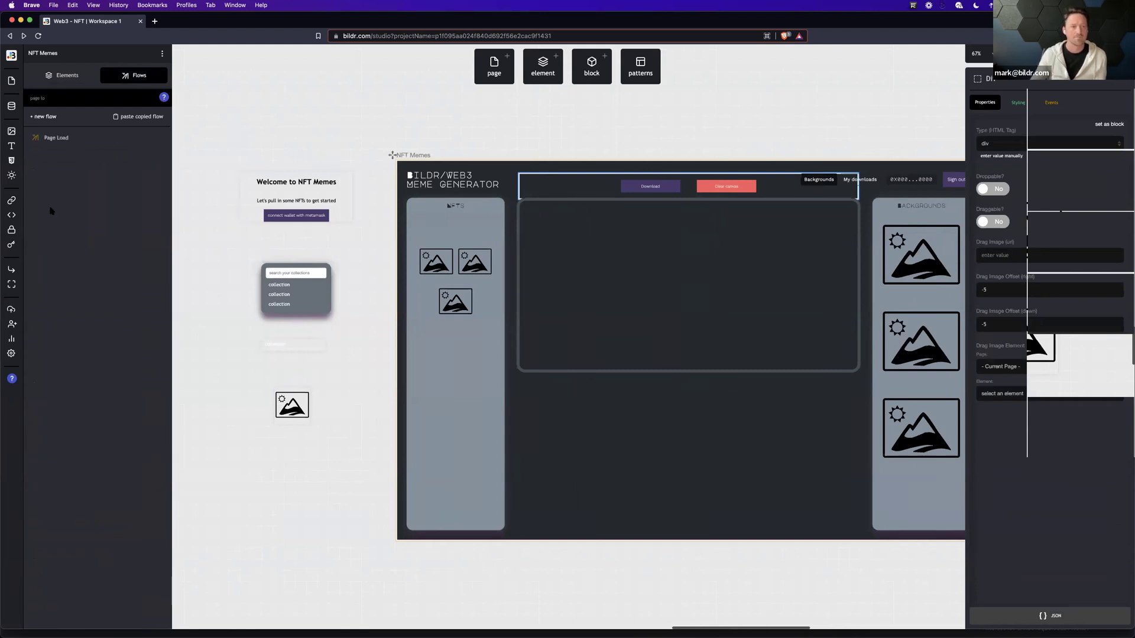
pyautogui.click(75, 147)
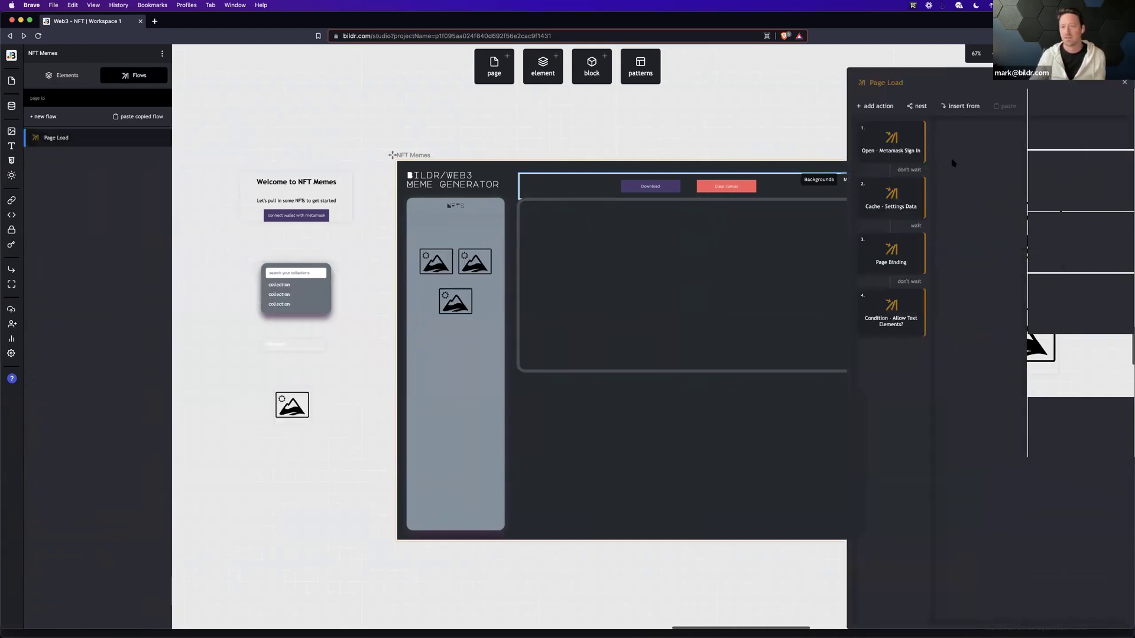
pyautogui.doubleClick(916, 139)
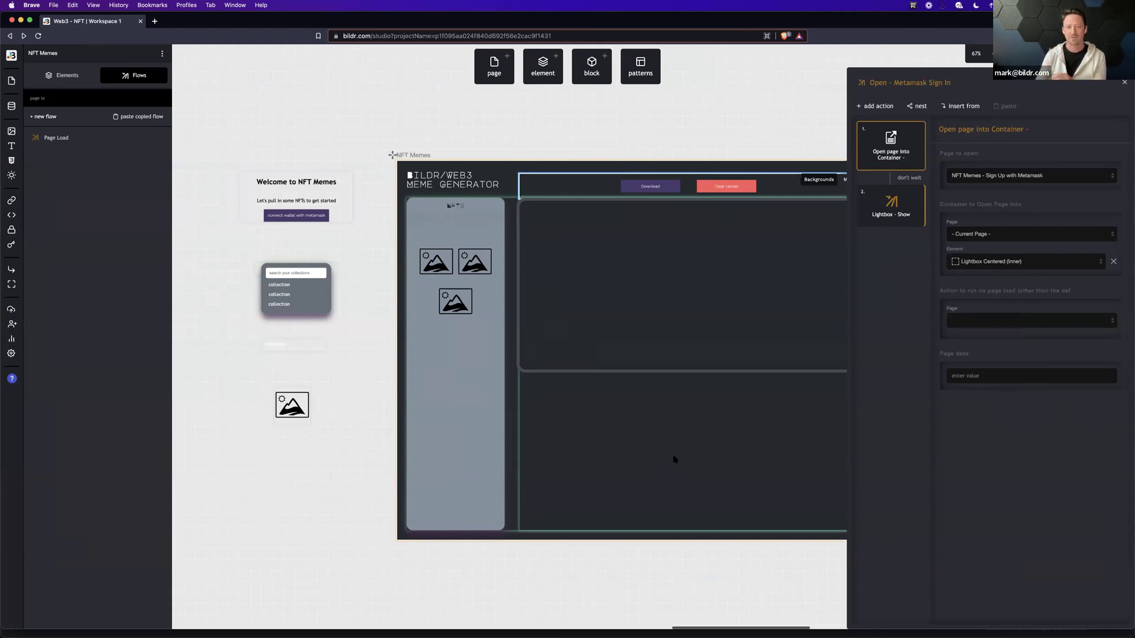
pyautogui.hscroll(3, 674, 459)
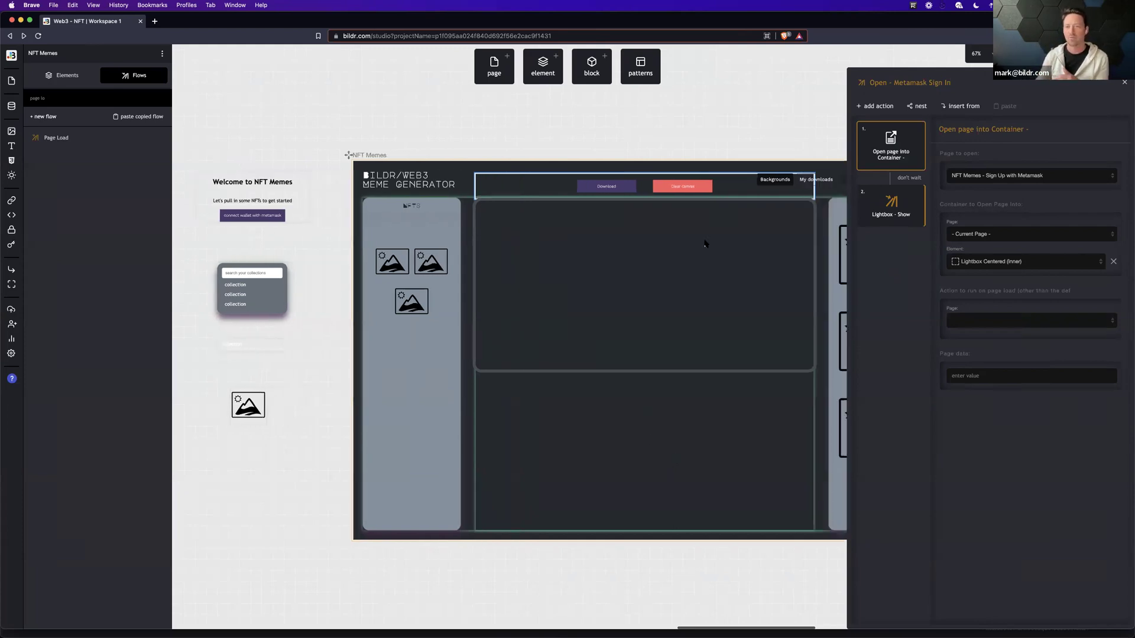
# Inspect the click event of the "connect wallet with metamask" button and open its "Sign In - Step 1 - Already Authenticated?" flow.
pyautogui.click(1123, 86)
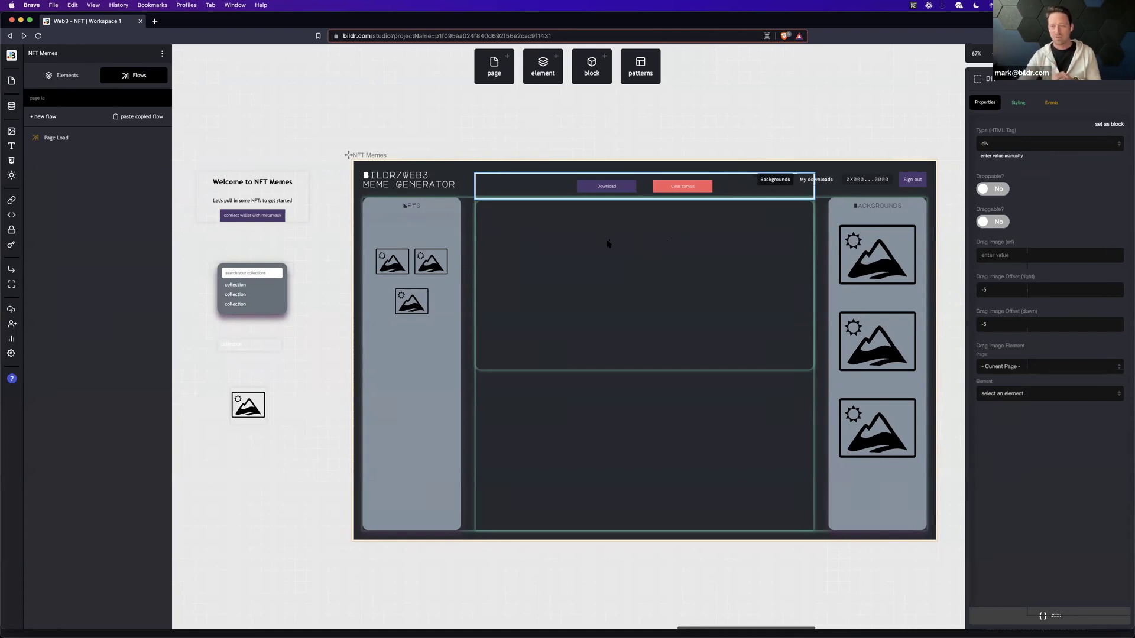
pyautogui.click(242, 217)
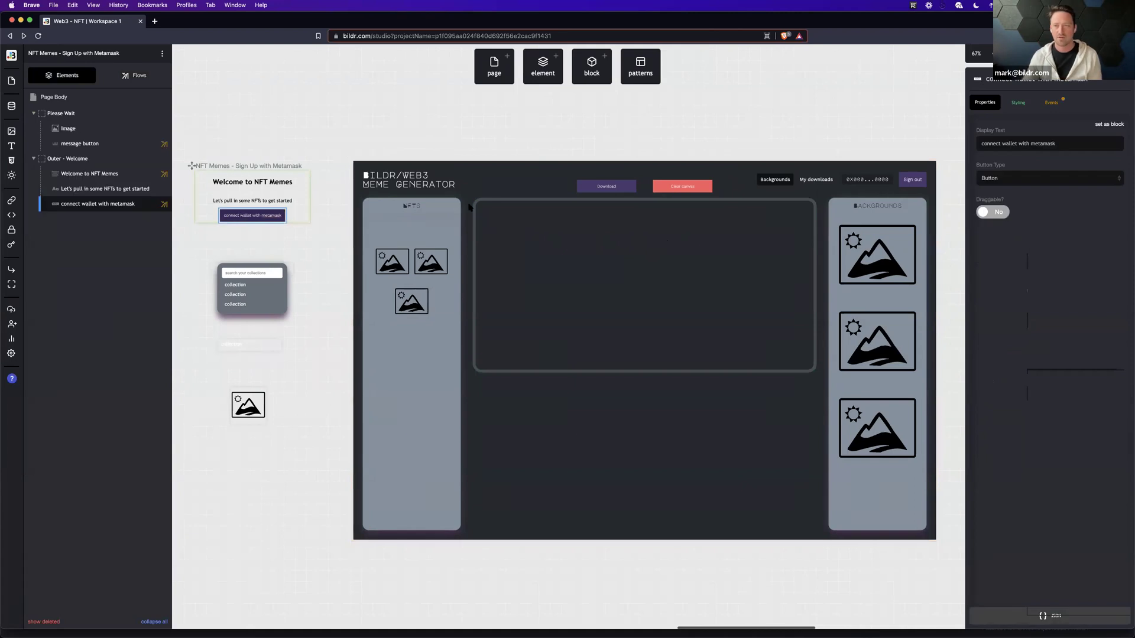
pyautogui.click(1046, 104)
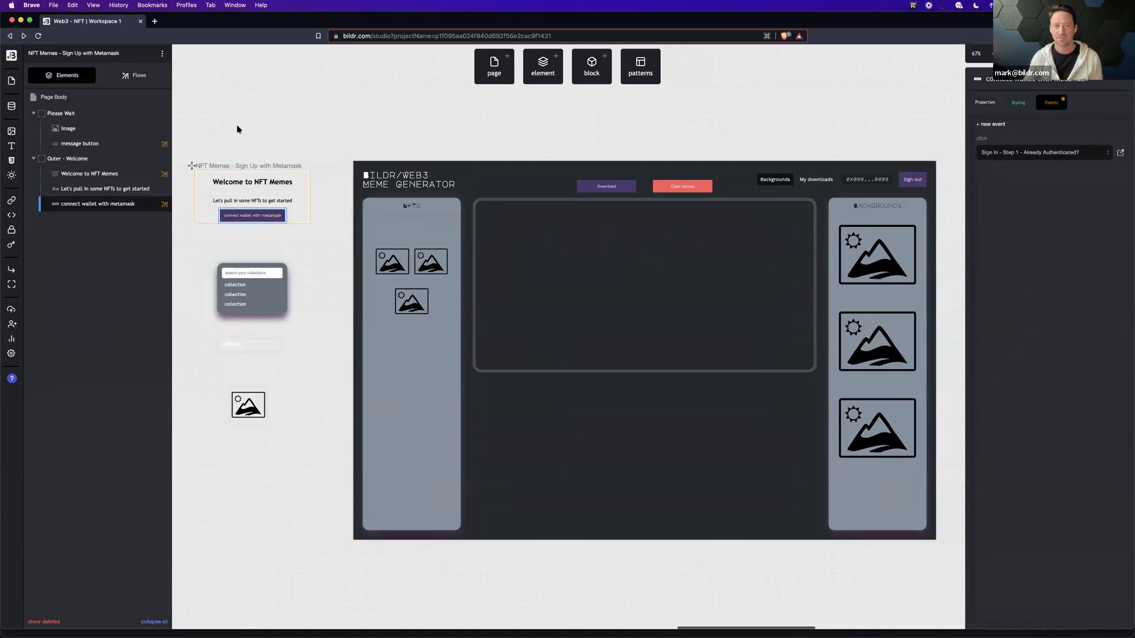
pyautogui.click(134, 76)
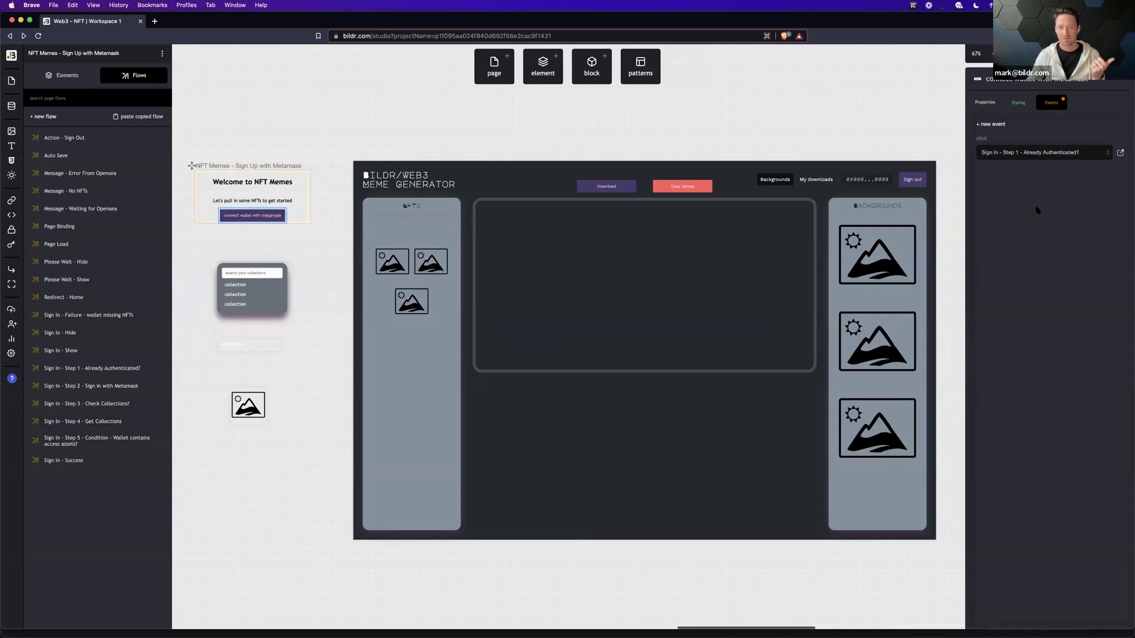
pyautogui.click(1119, 154)
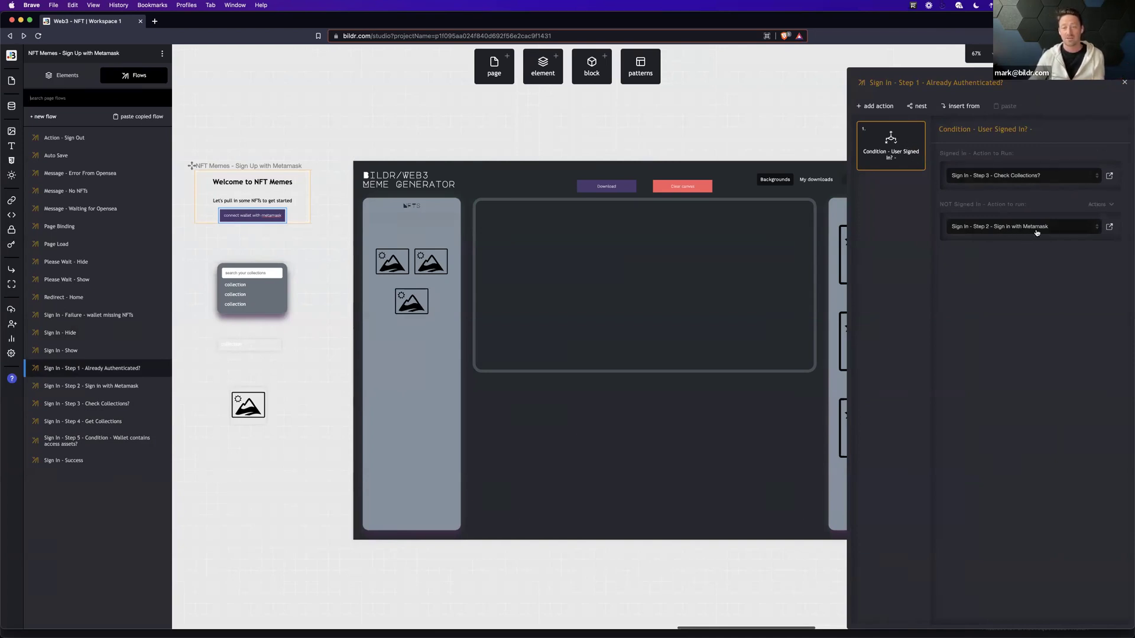
# Follow the sign-in chain from Step 2 through Step 3 - Check Collections? into the Sign In - Success flow.
pyautogui.click(1110, 227)
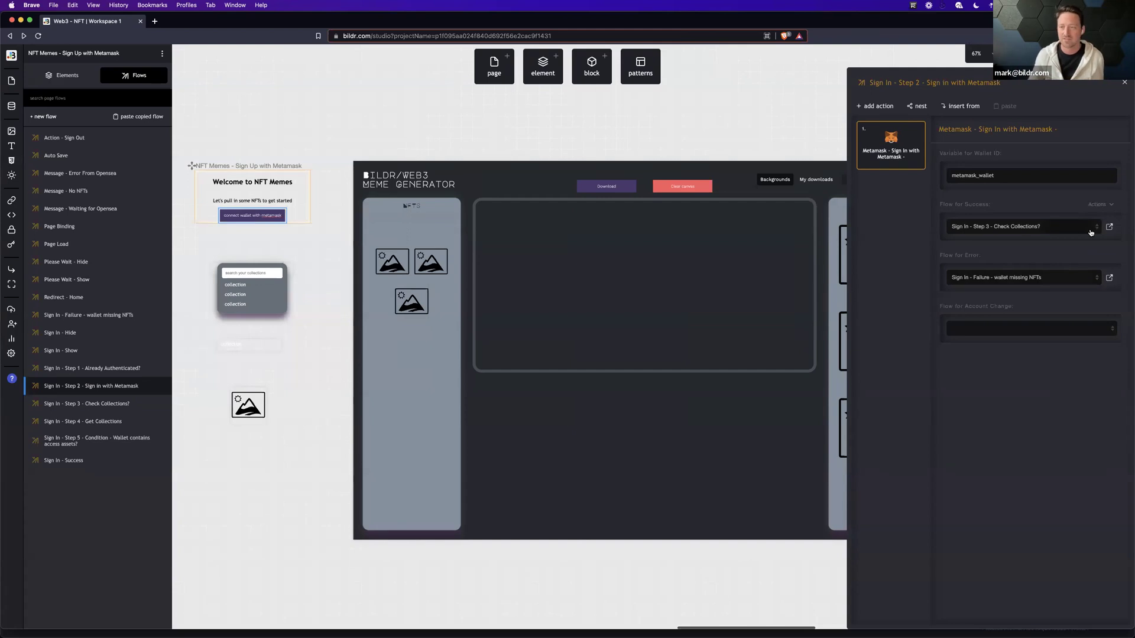
pyautogui.click(1110, 228)
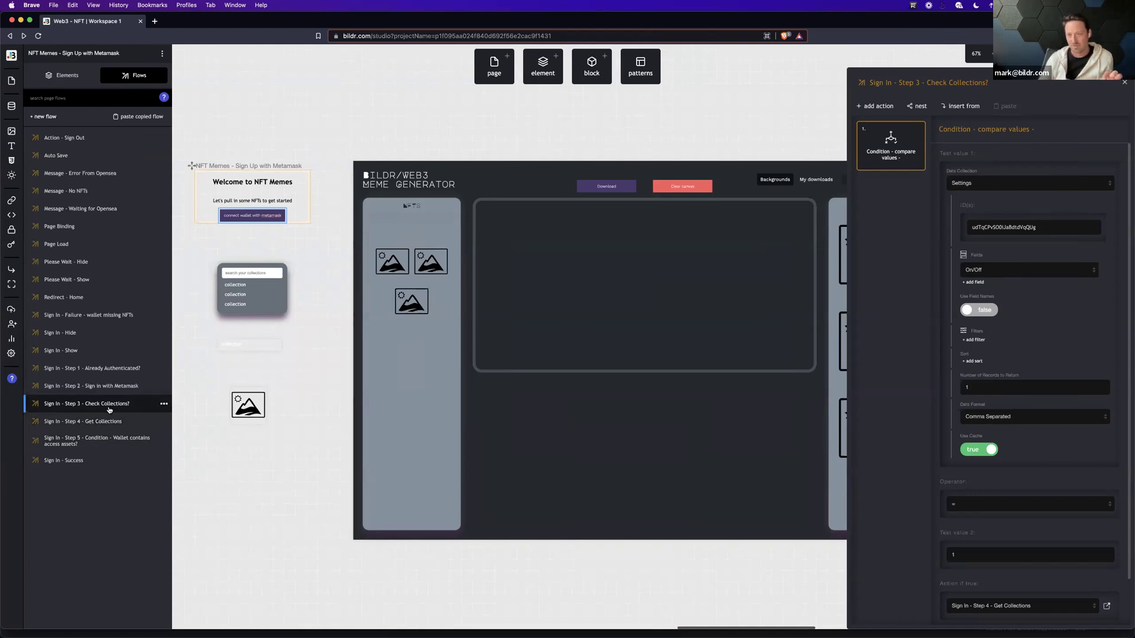
pyautogui.scroll(-2, 974, 472)
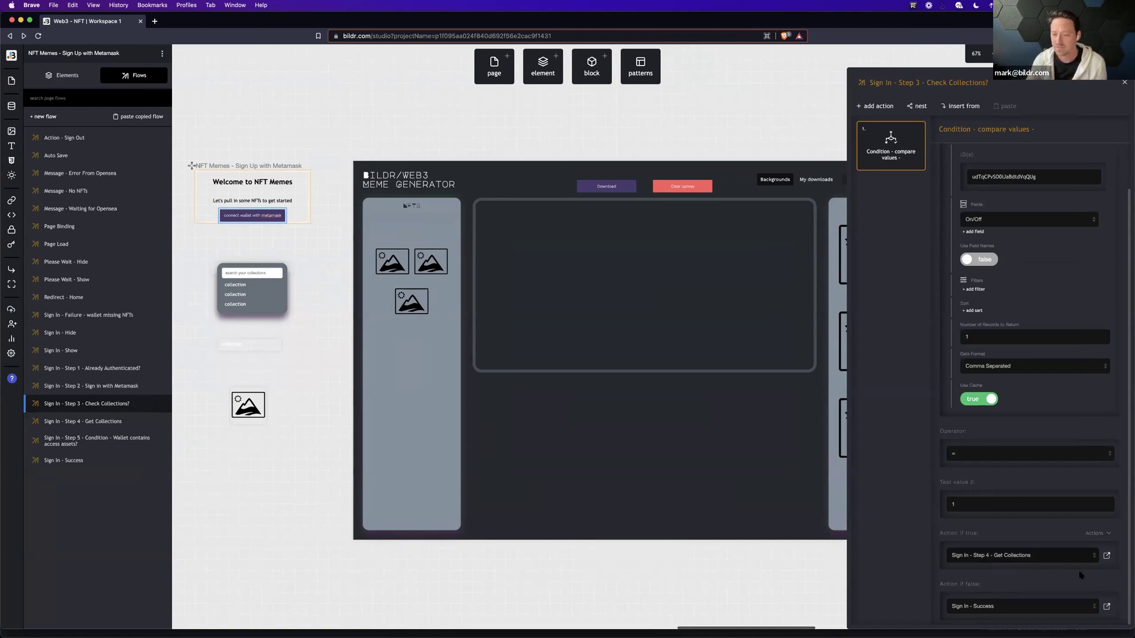
pyautogui.click(1105, 607)
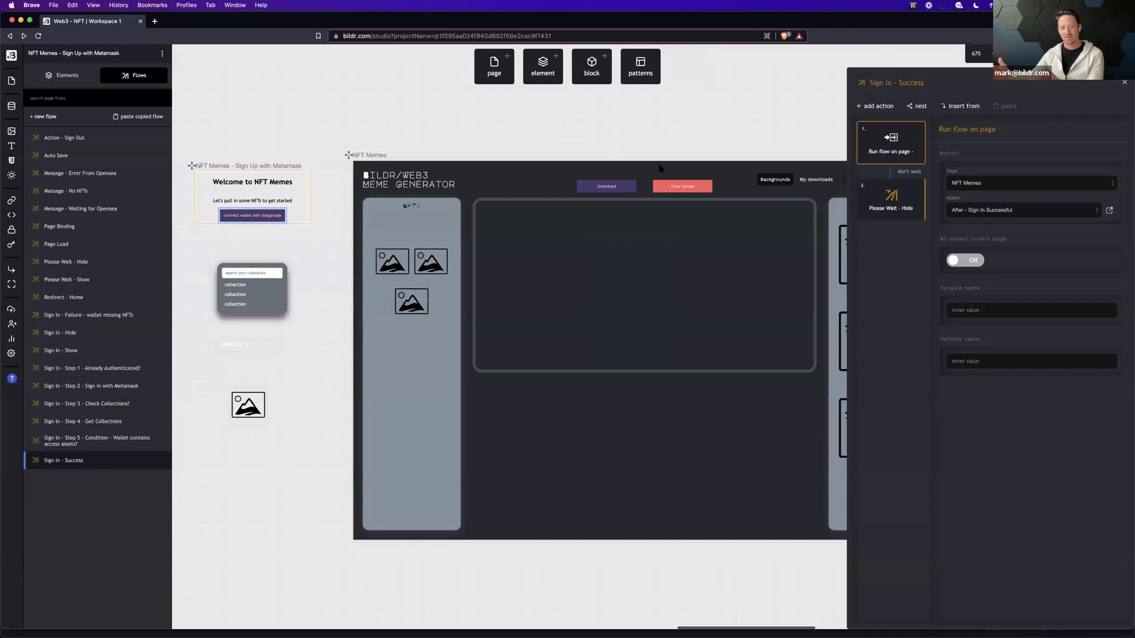
pyautogui.moveTo(904, 152)
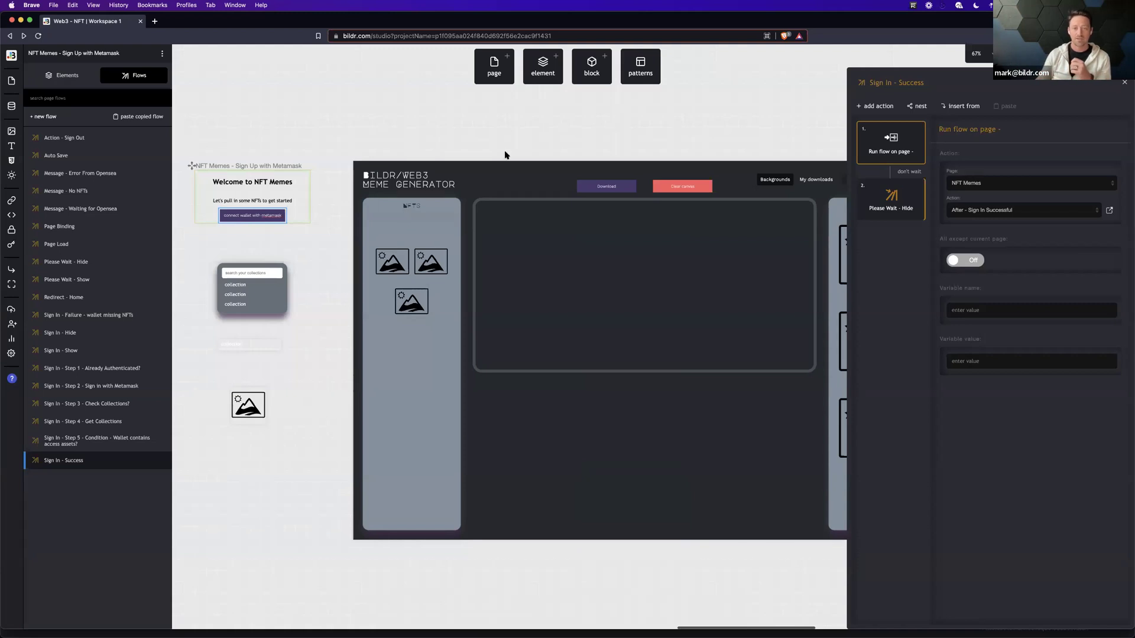
# Filter the NFT Memes page's flows by "after", open "After - Sign In Successful" and examine the header's wallet address button.
pyautogui.click(497, 173)
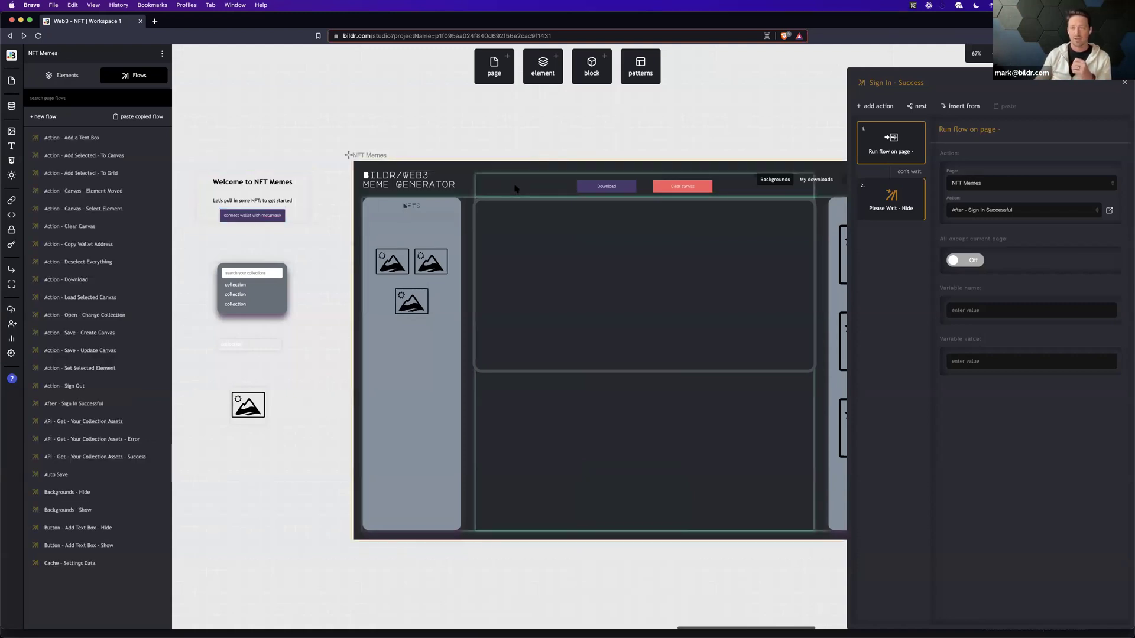
pyautogui.click(497, 190)
pyautogui.click(133, 75)
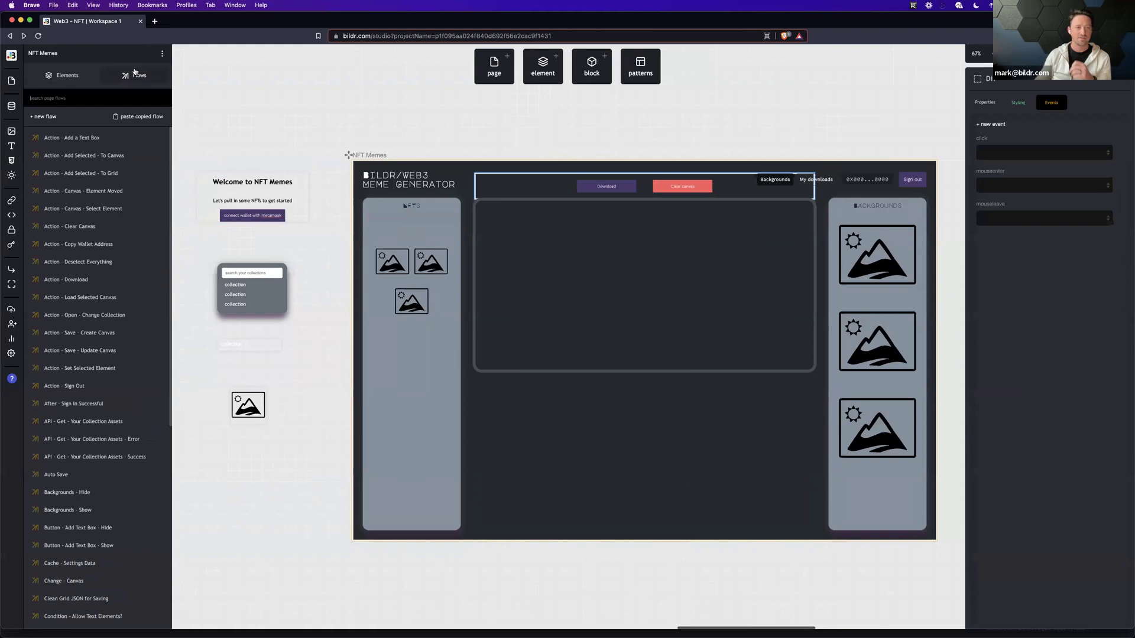
pyautogui.click(89, 98)
pyautogui.write('after')
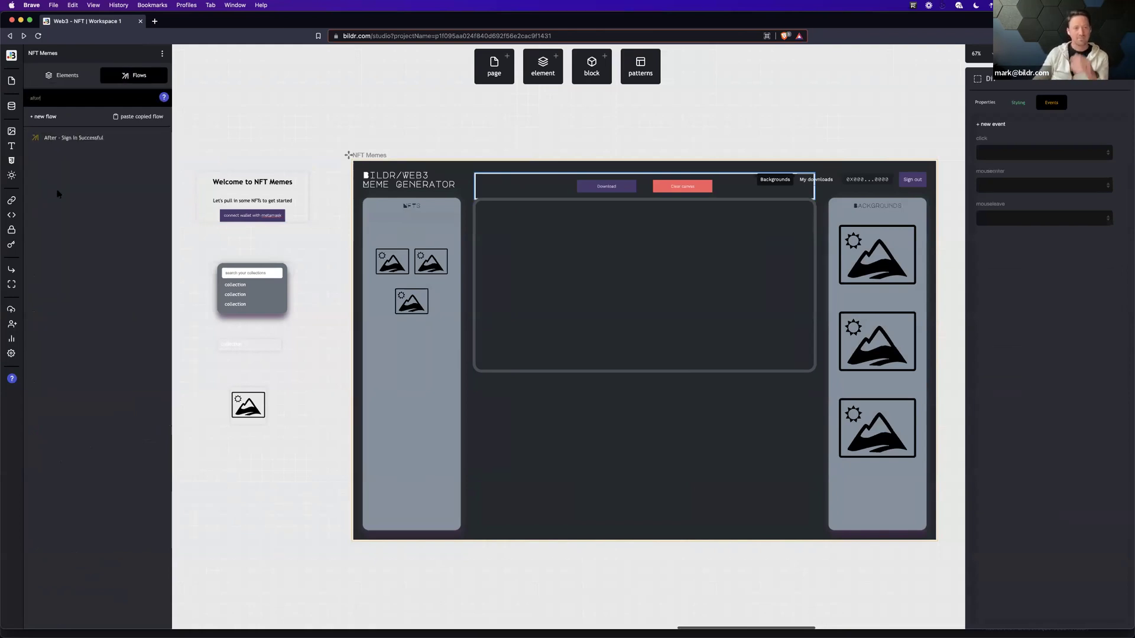
pyautogui.click(73, 138)
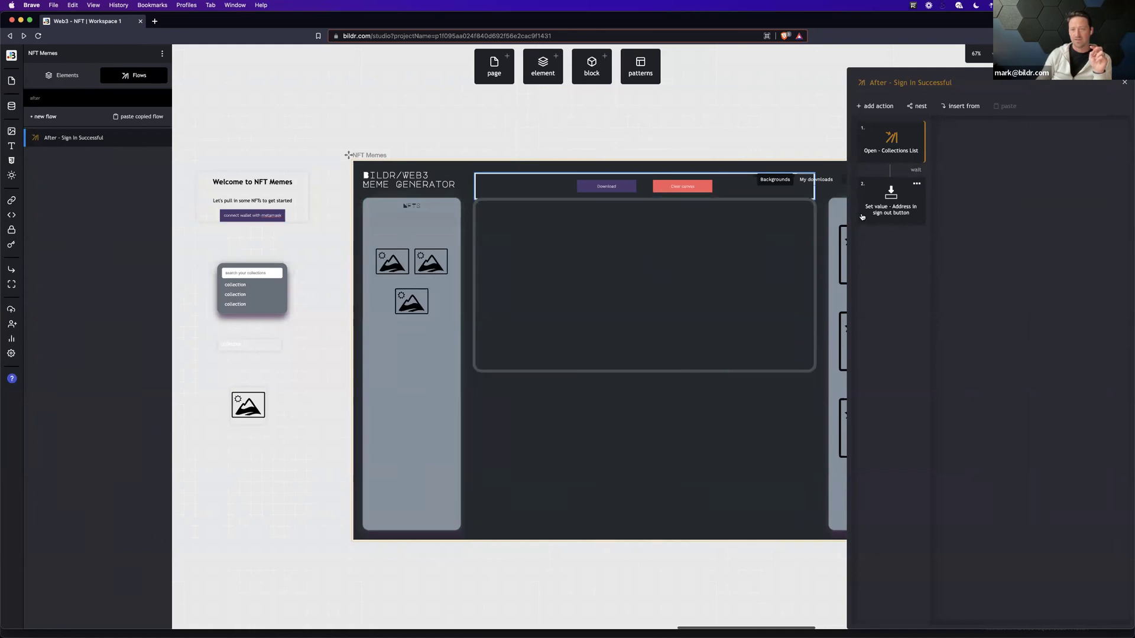
pyautogui.hscroll(2, 807, 204)
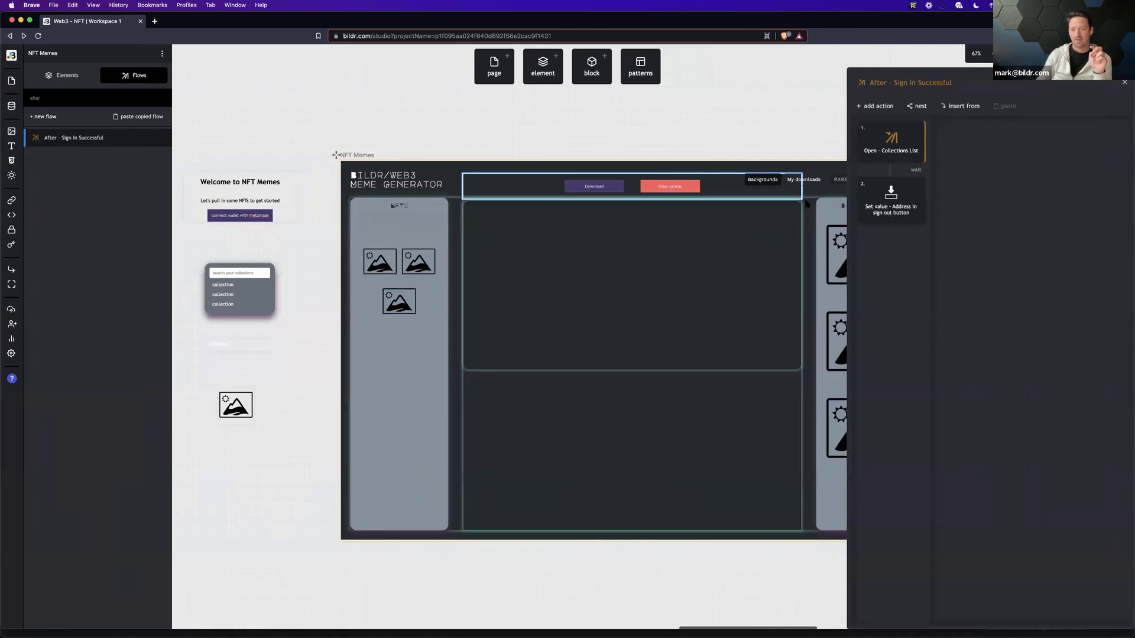
pyautogui.hscroll(5, 807, 203)
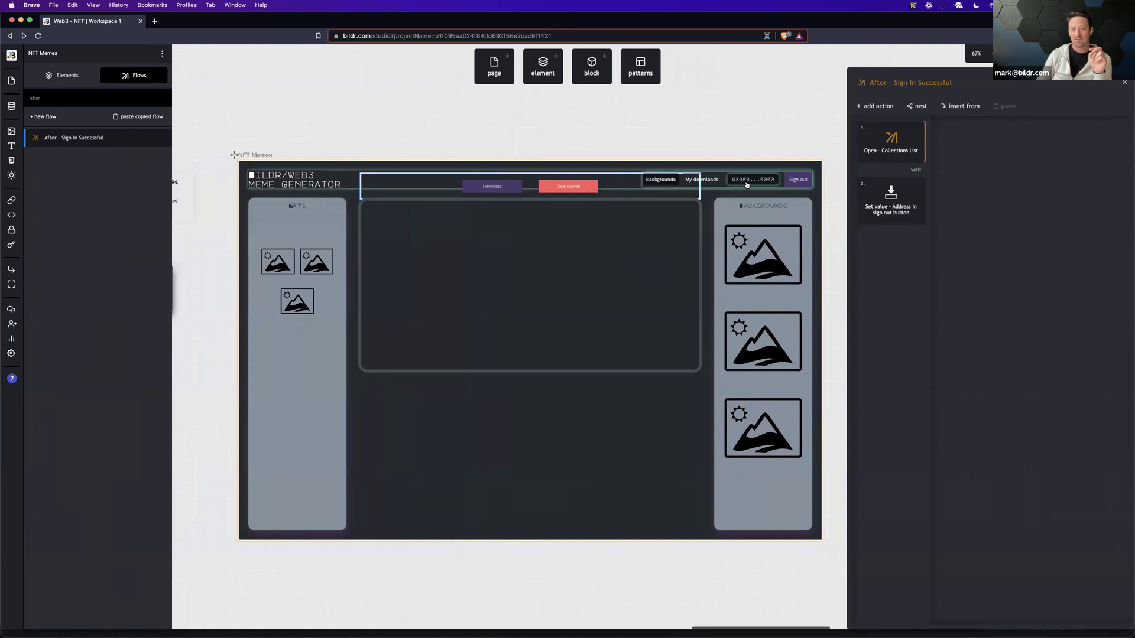
# Switch to the Chubbiverse Meme Machine in Chrome, reload it and connect the wallet with Metamask.
pyautogui.hotkey('ctrl', 'Right')
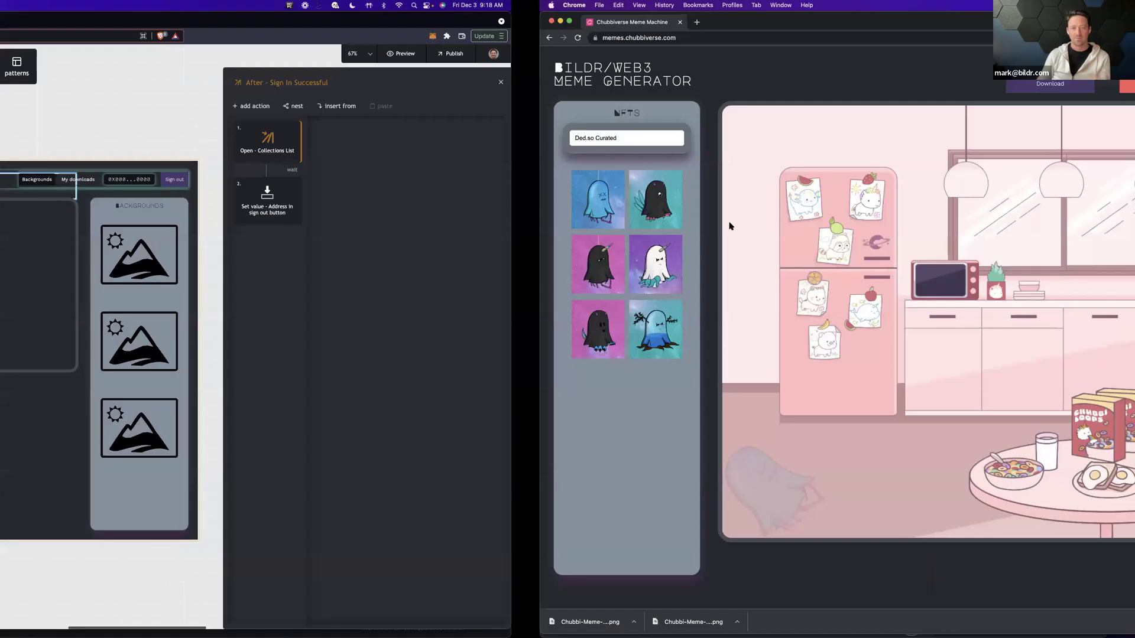
pyautogui.press('super+r')
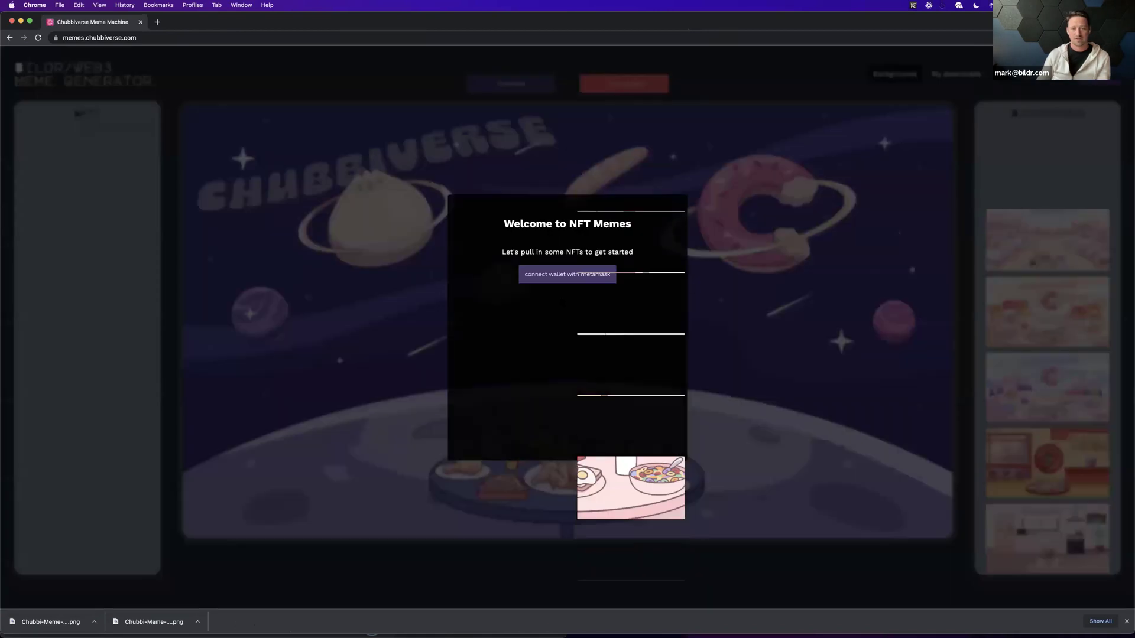
pyautogui.click(538, 275)
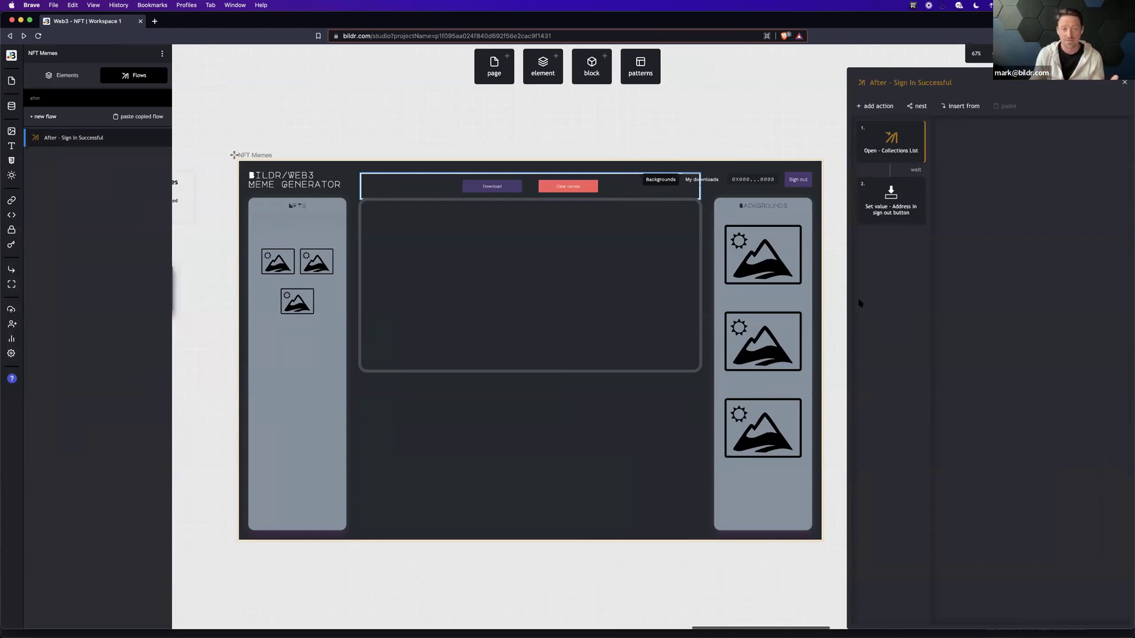
# Back in Bildr Studio, inspect the MemeCanvas element's events and collapse the Header group in the element tree.
pyautogui.hscroll(-5, 450, 281)
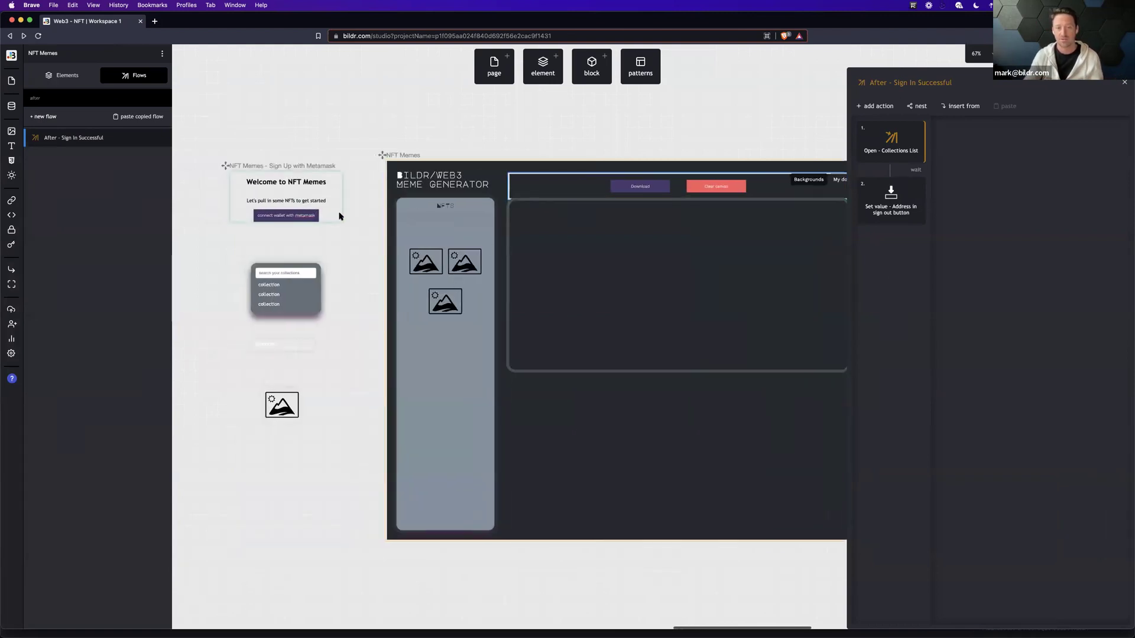
pyautogui.click(540, 264)
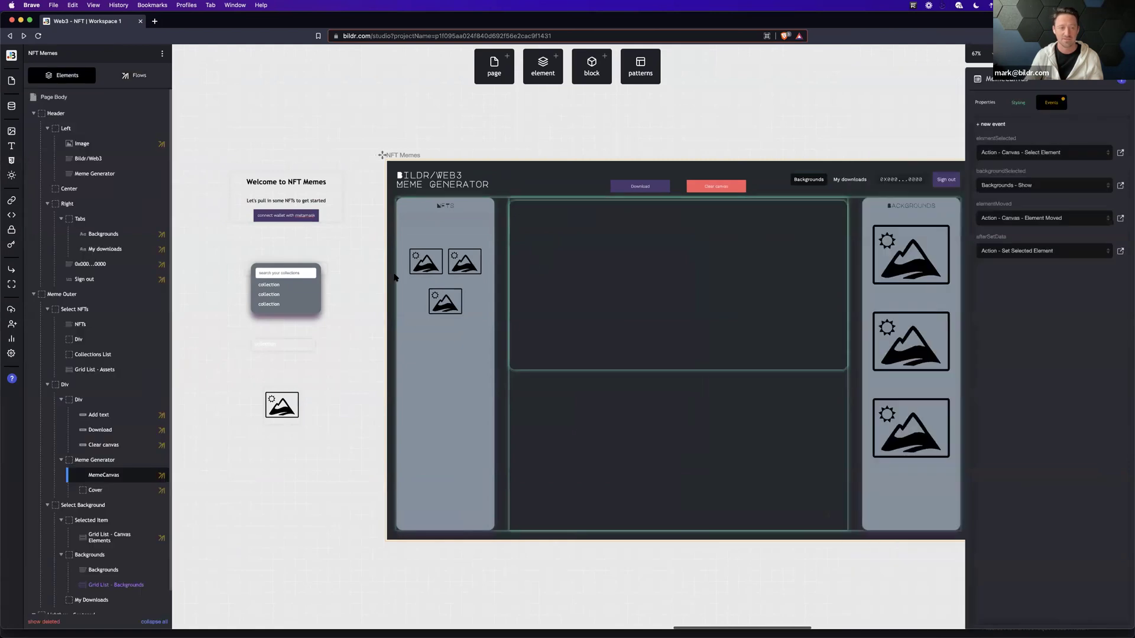
pyautogui.click(34, 113)
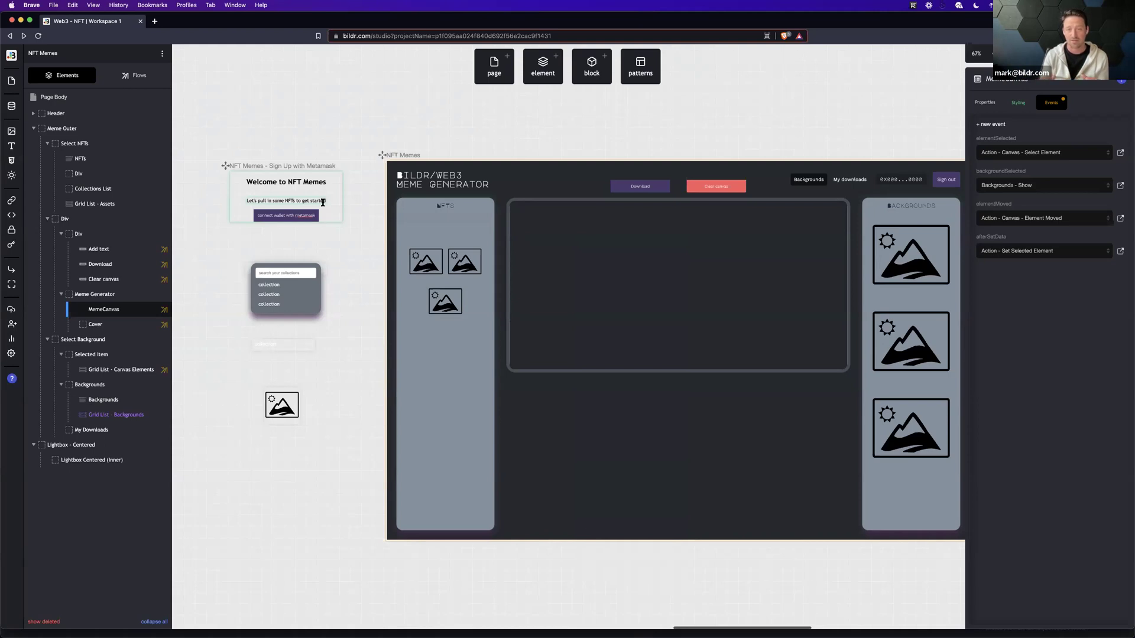
# Review the Sign Up with Metamask, Collections List, Collection Row and Asset Row pages, including their flows.
pyautogui.click(291, 206)
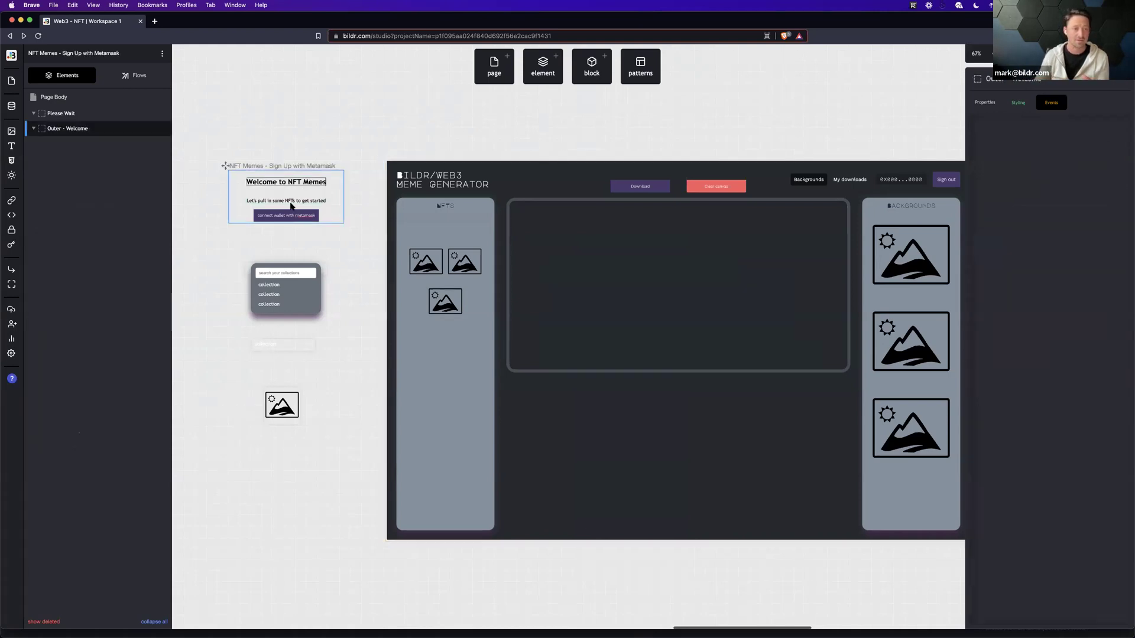
pyautogui.click(134, 75)
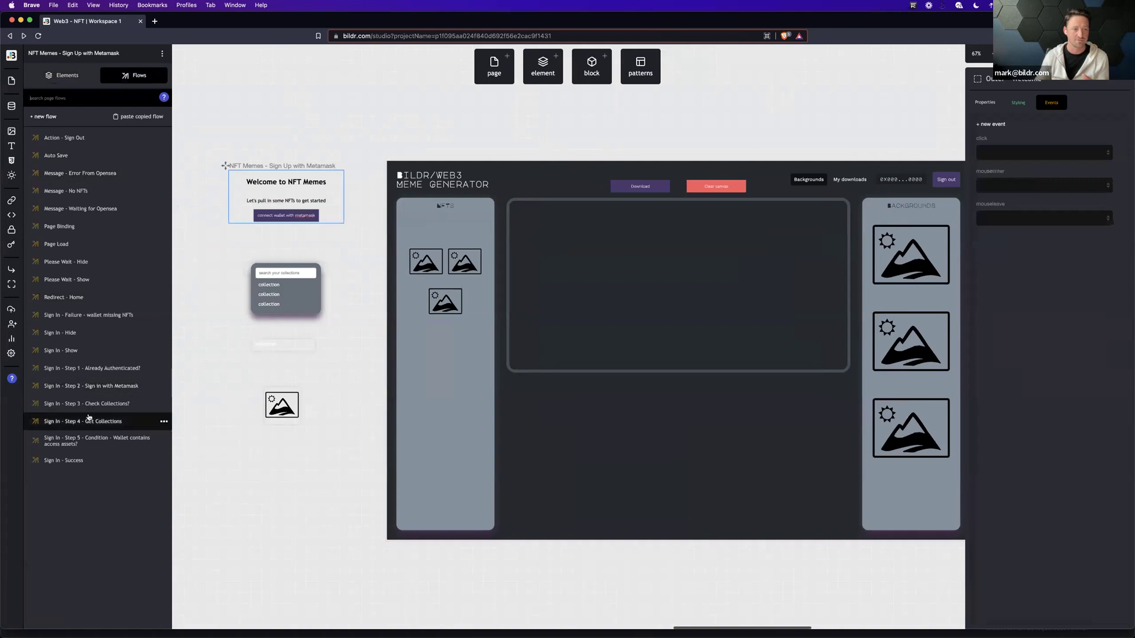
pyautogui.click(284, 302)
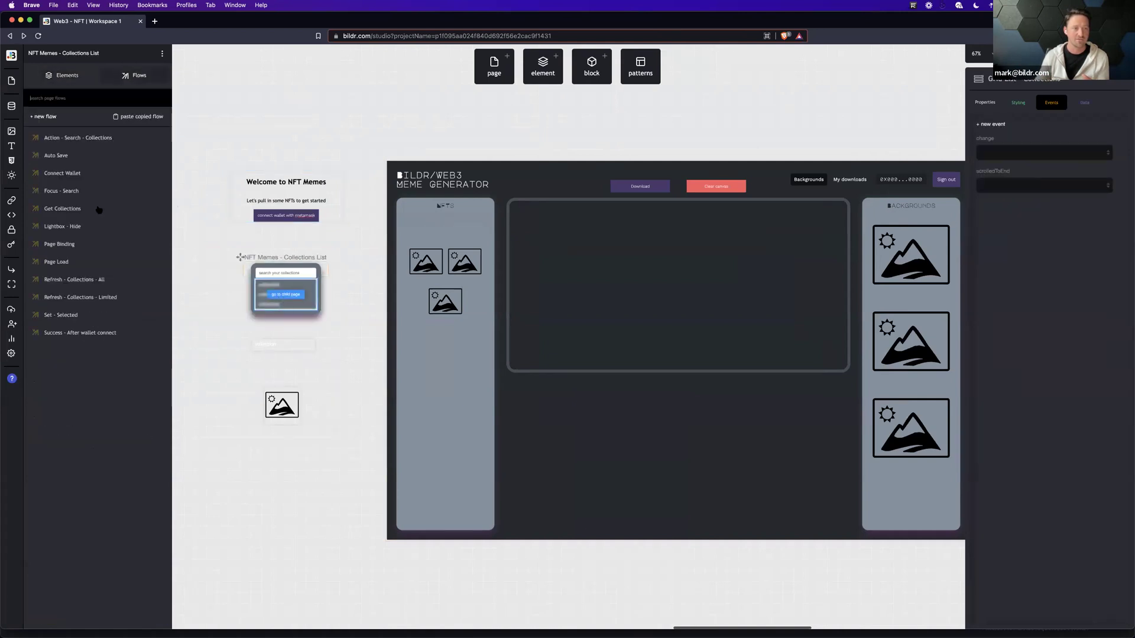
pyautogui.click(283, 344)
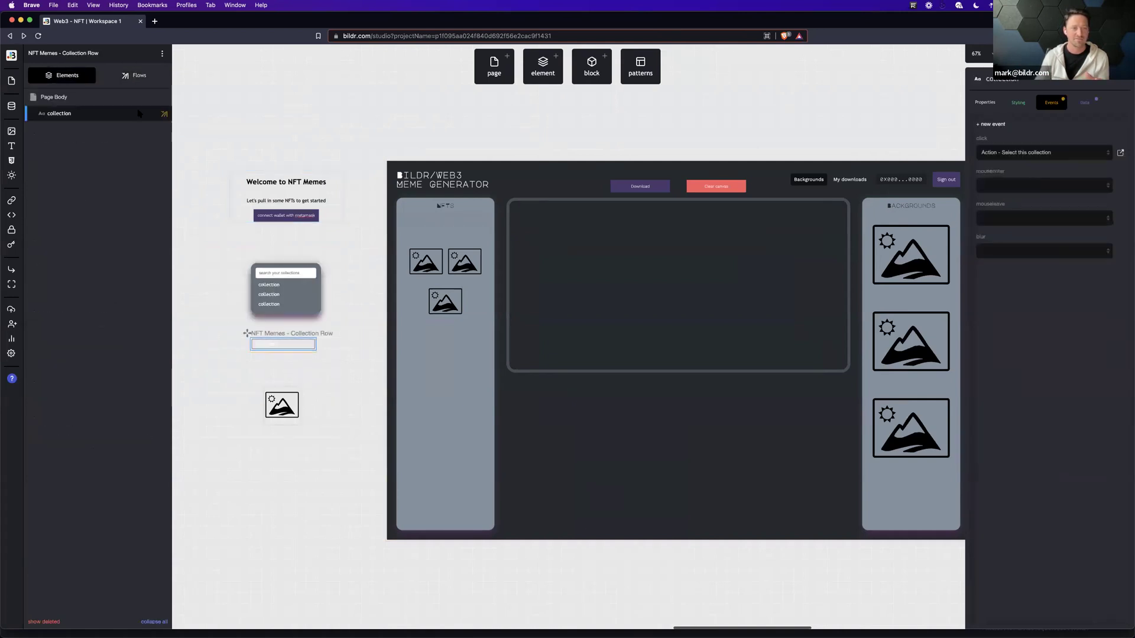
pyautogui.click(285, 414)
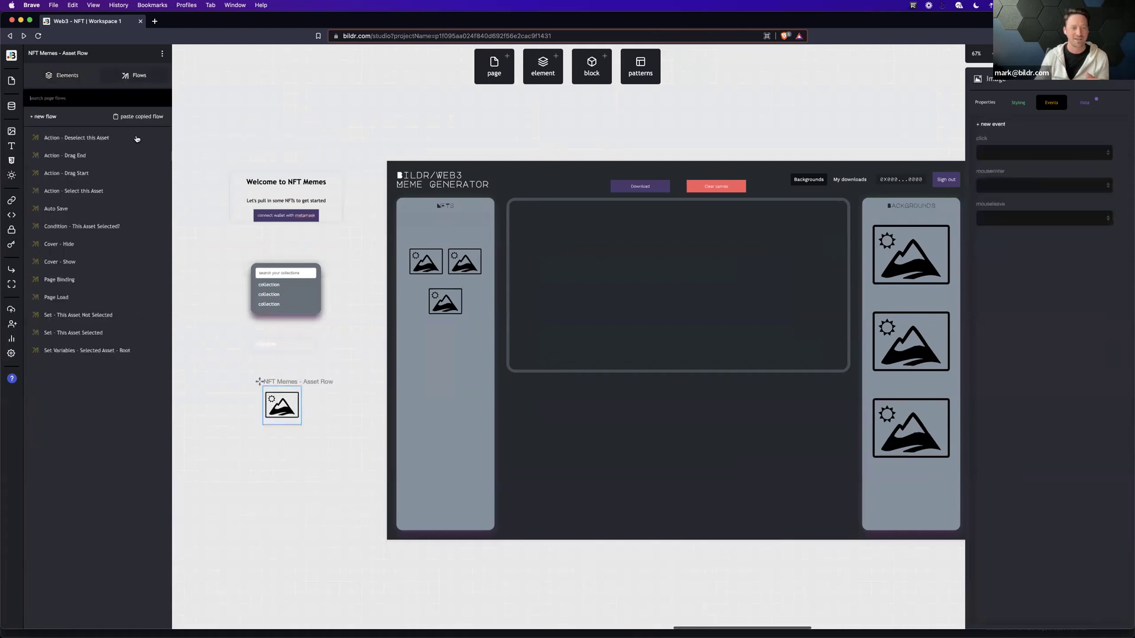
# Browse the NFT Memes page's full flow list and inspect the MemeCanvas element's properties.
pyautogui.click(517, 350)
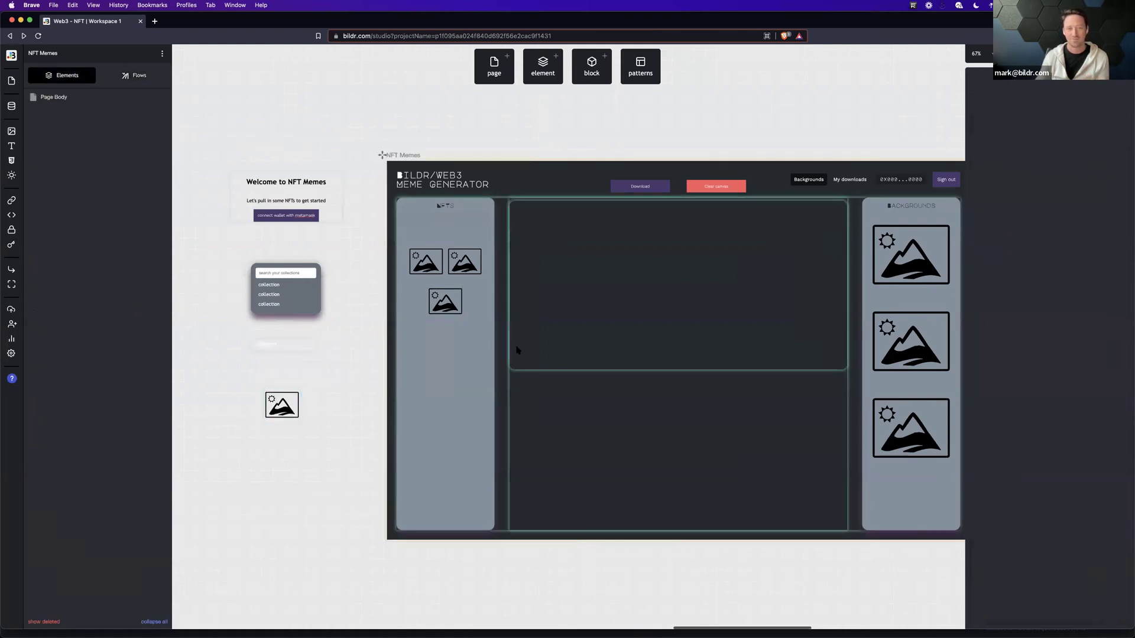
pyautogui.click(127, 76)
pyautogui.scroll(-5, 120, 400)
pyautogui.scroll(6, 120, 400)
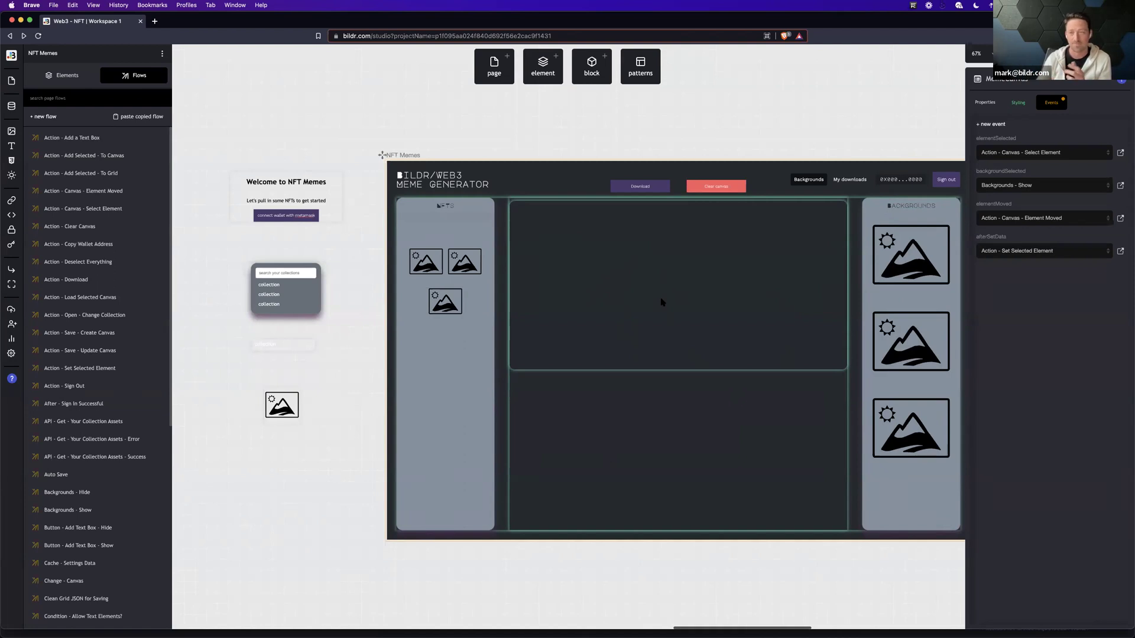
pyautogui.click(984, 103)
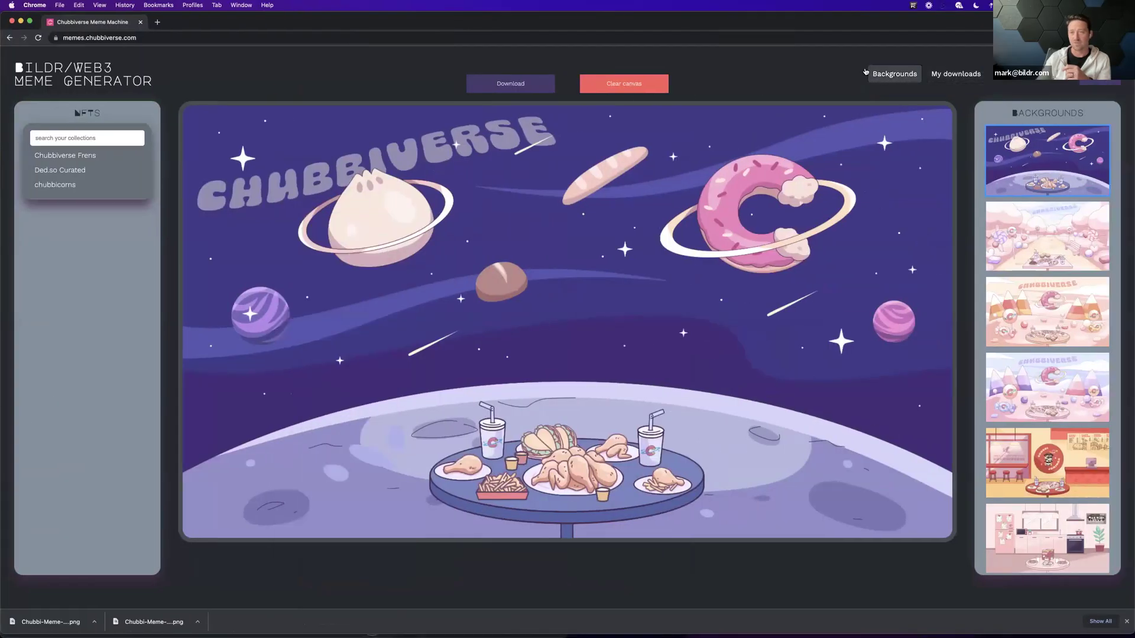
# View My downloads in the meme generator and examine the saved JSON in Bildr's User Saved Canvases data collection.
pyautogui.click(956, 73)
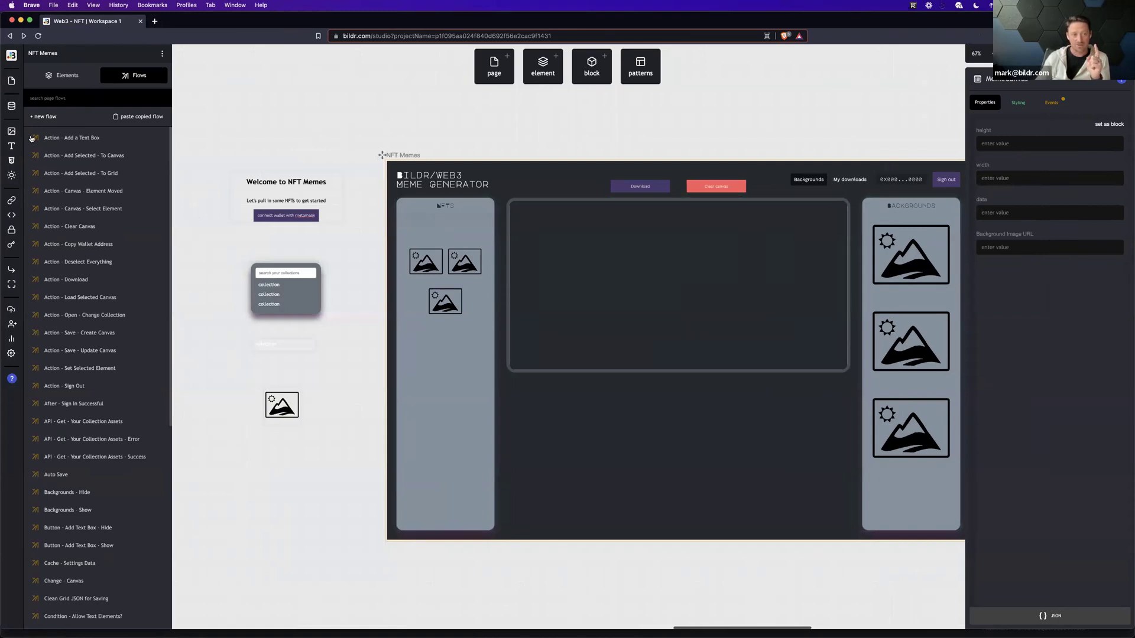
pyautogui.click(11, 106)
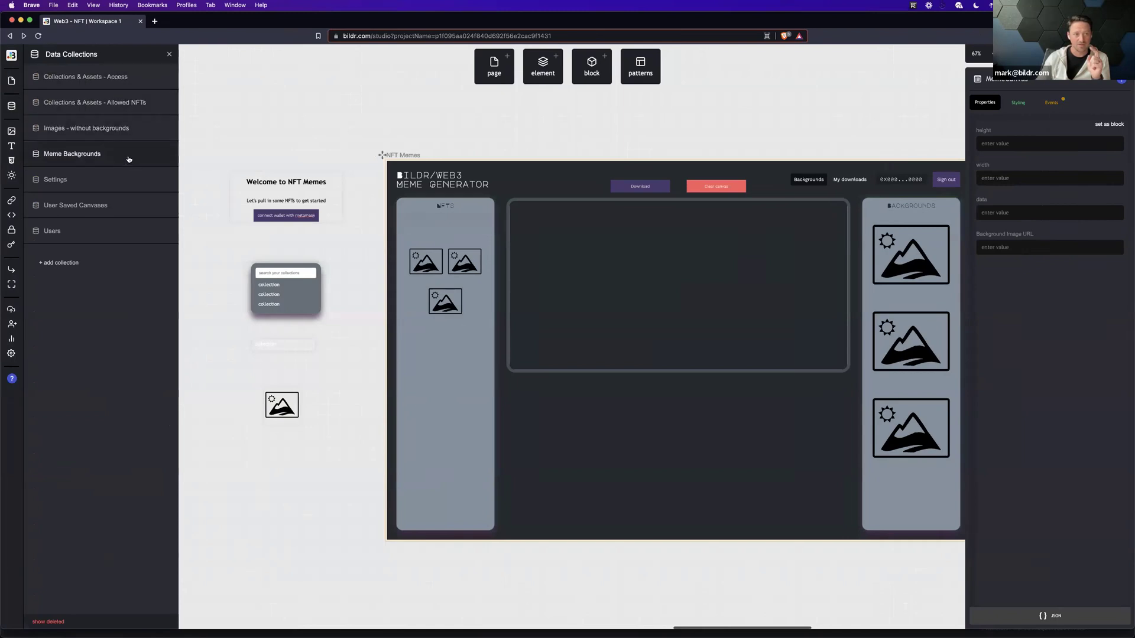
pyautogui.click(103, 212)
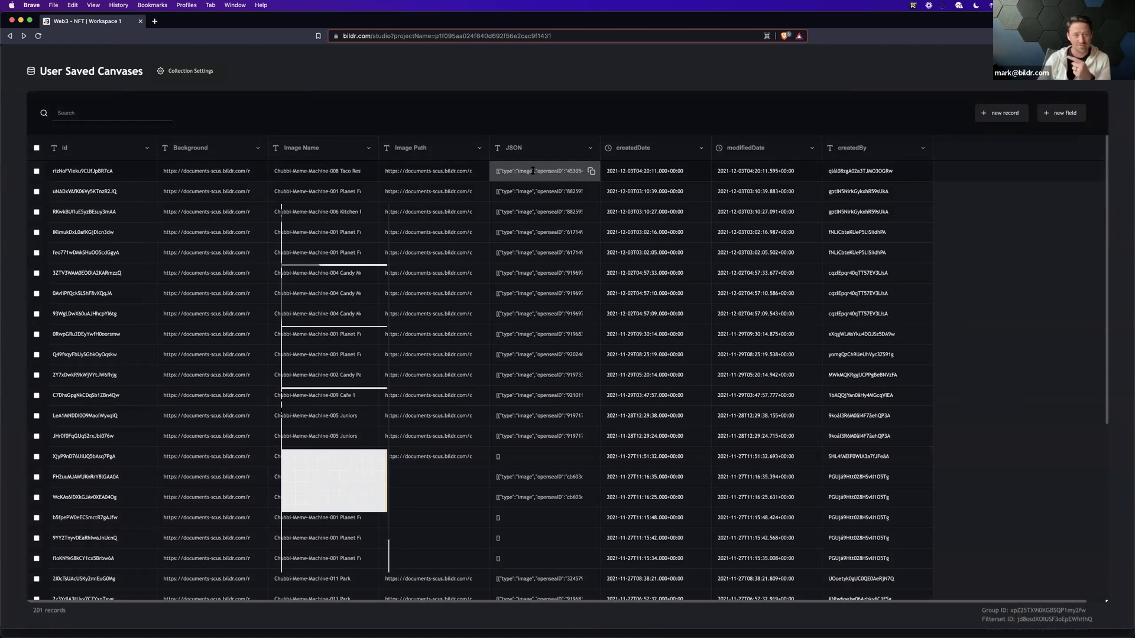
pyautogui.press('Escape')
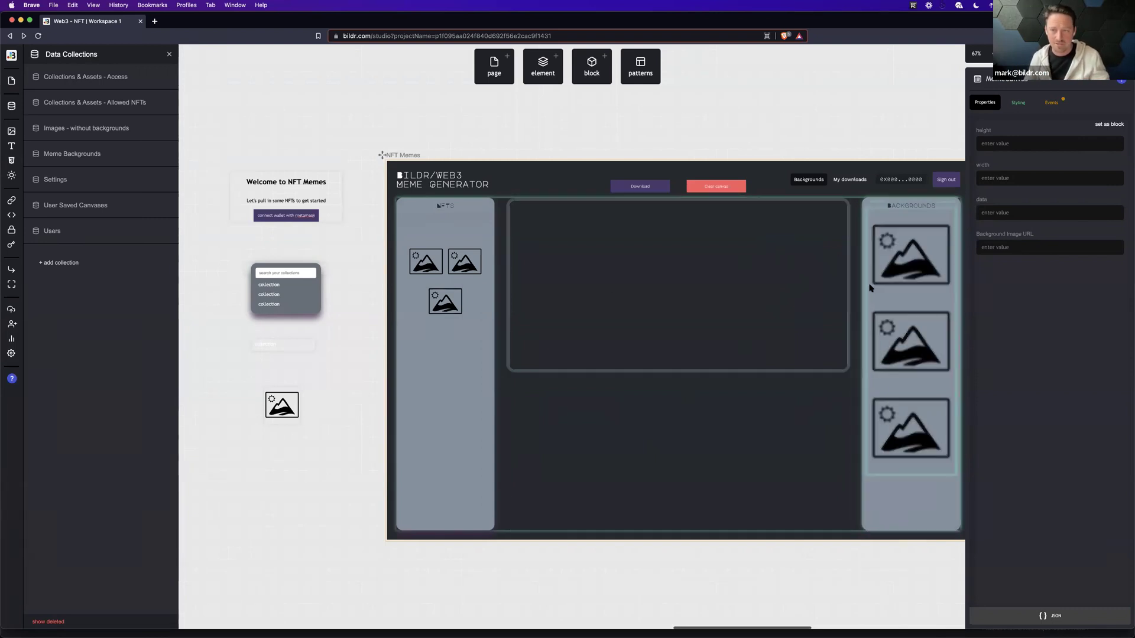
# Inspect the properties of the Backgrounds and Canvas Elements grid lists, and search the NFT Memes page's flows for "set e".
pyautogui.click(853, 275)
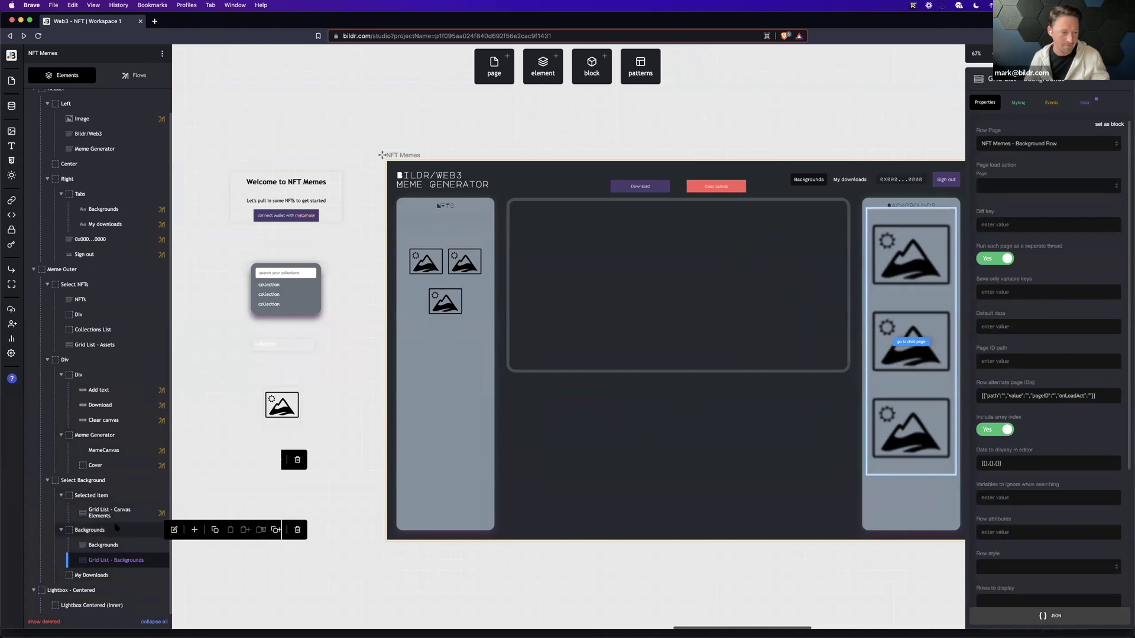
pyautogui.click(115, 519)
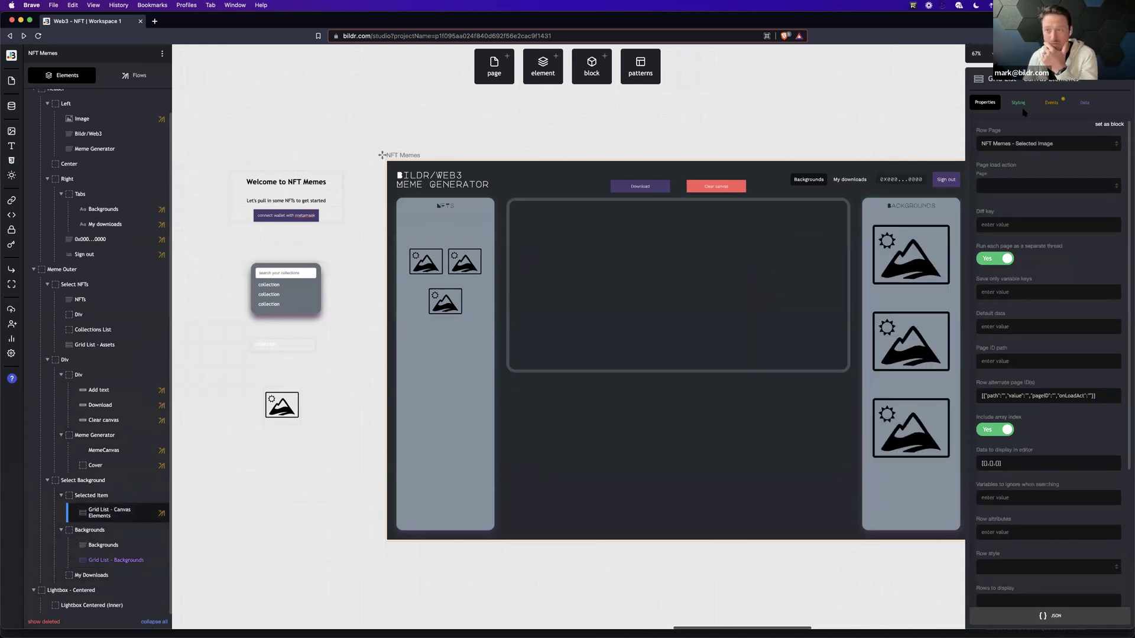
pyautogui.click(127, 78)
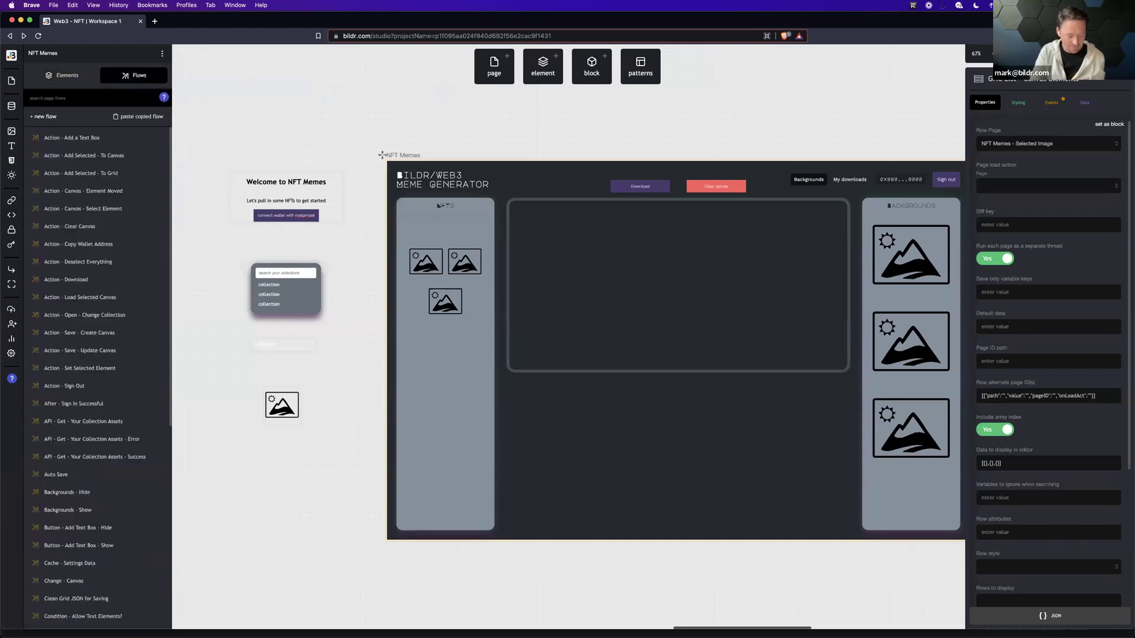
pyautogui.write('set el')
pyautogui.press('BackSpace')
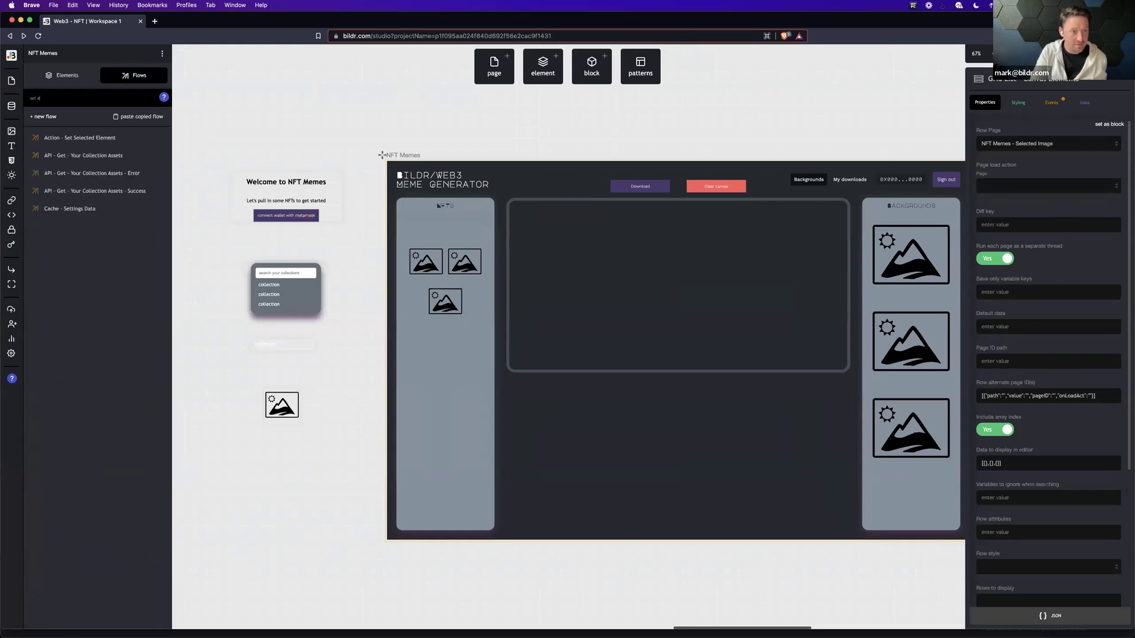
# Find the NFT Memes page's Page Binding and Page Load flows and examine the actions they contain.
pyautogui.tripleClick(35, 98)
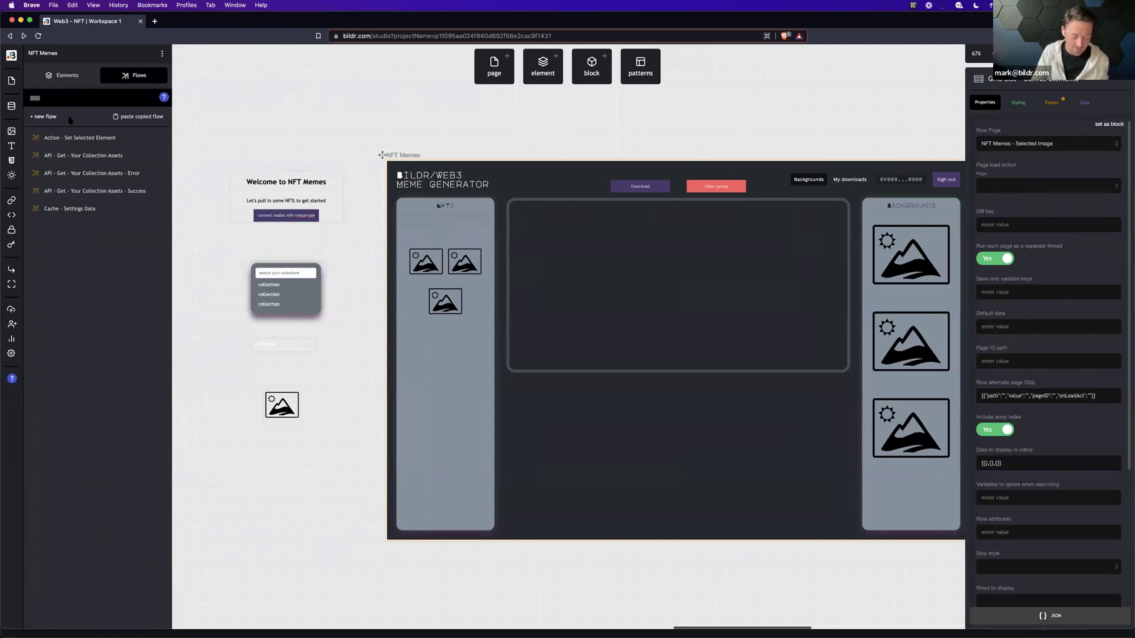
pyautogui.write('page b')
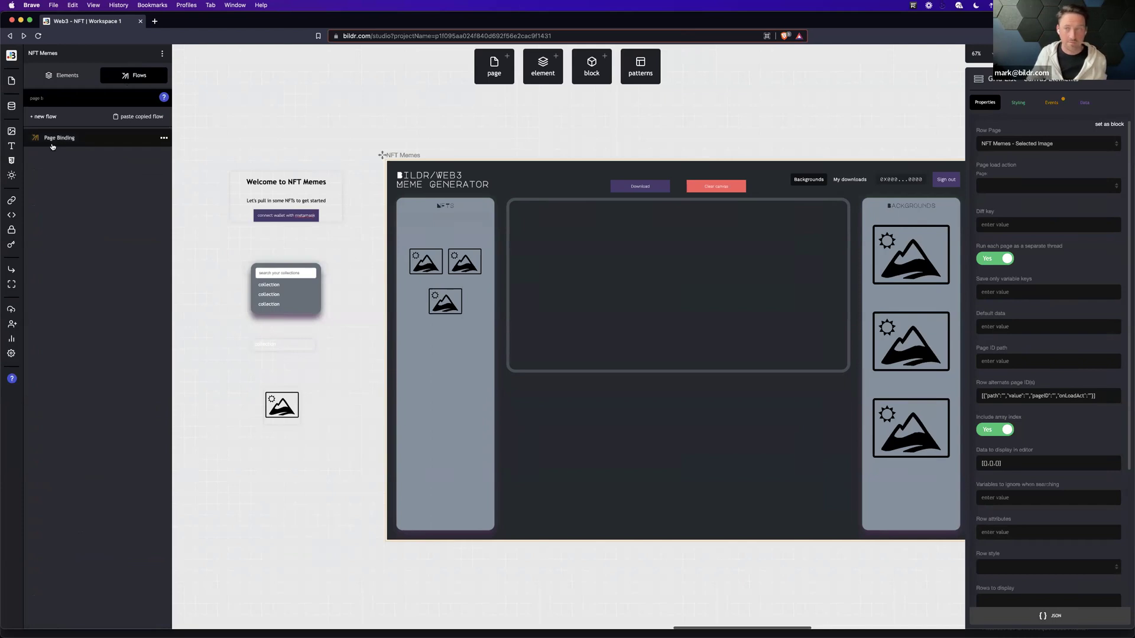
pyautogui.click(52, 142)
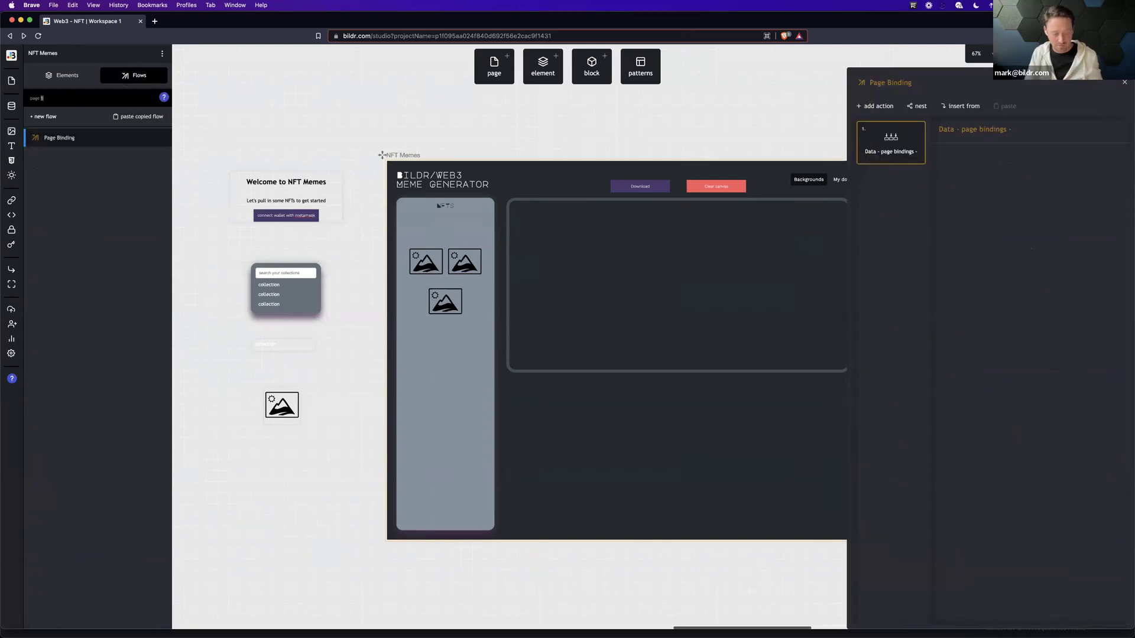
pyautogui.write('lo')
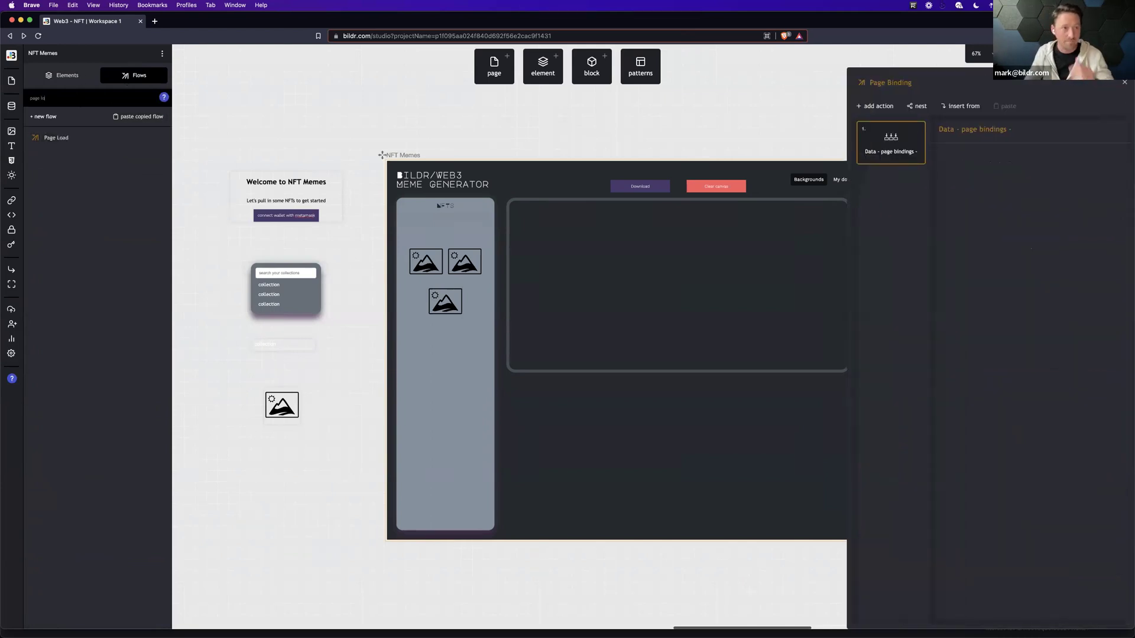
pyautogui.click(63, 138)
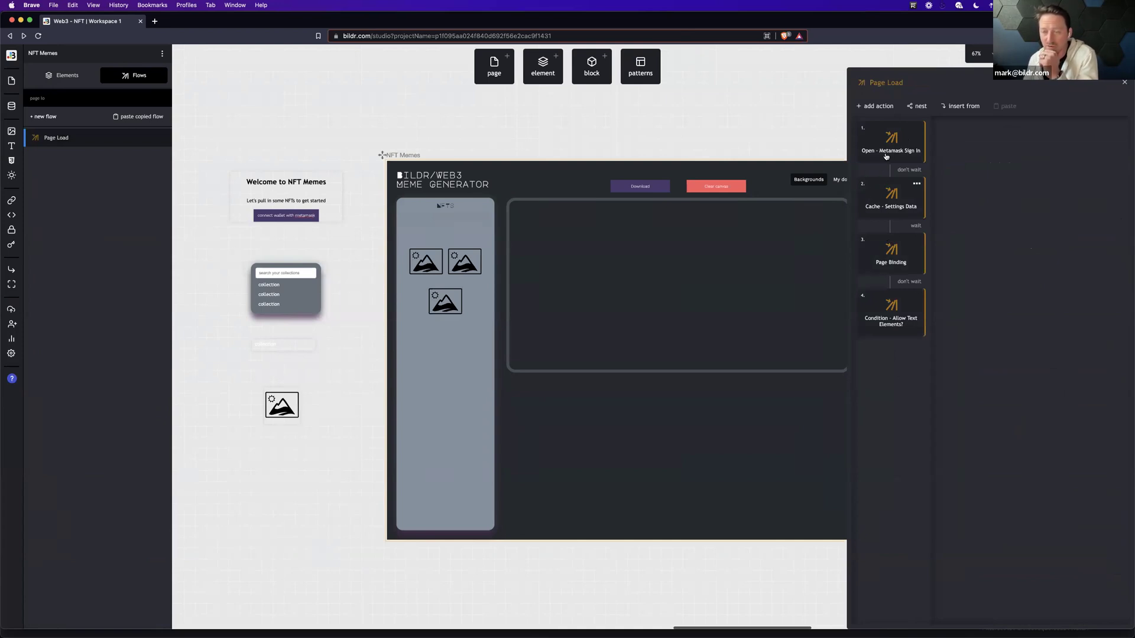
pyautogui.click(882, 262)
# Examine the flow behind the MemeCanvas elementMoved event, including its Set variable and Run flow on page actions.
pyautogui.click(659, 316)
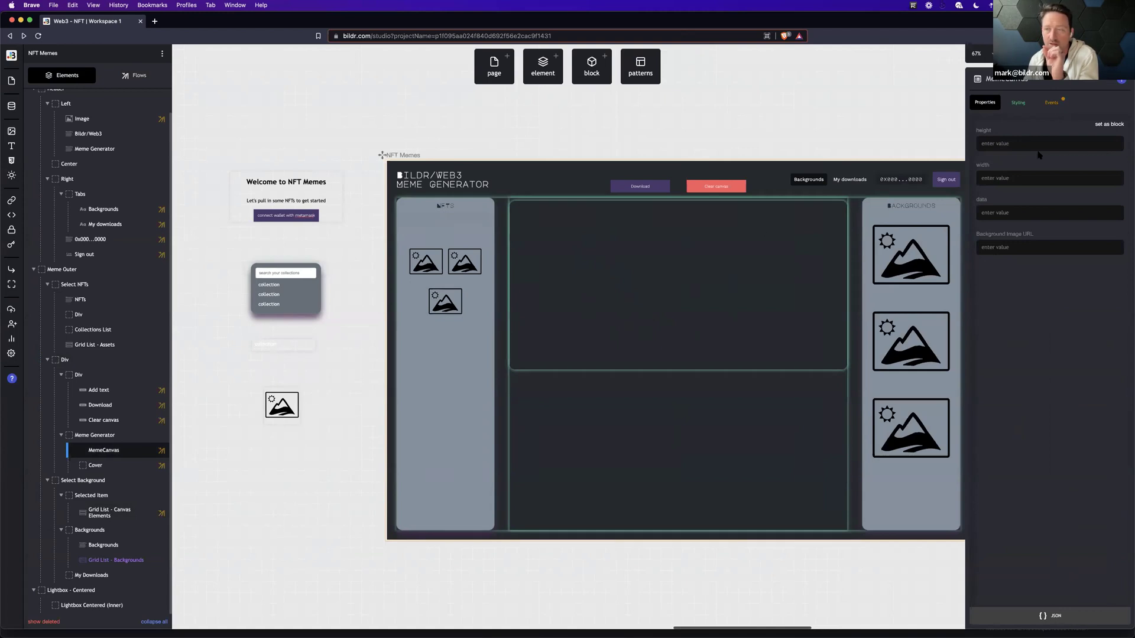
pyautogui.click(1051, 103)
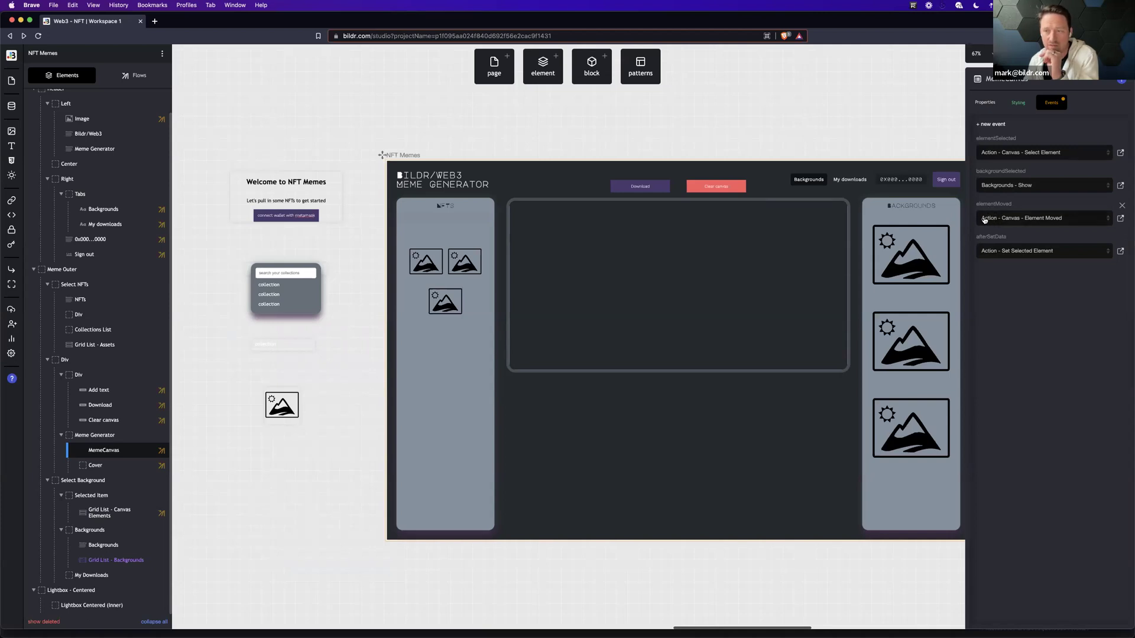
pyautogui.click(1120, 219)
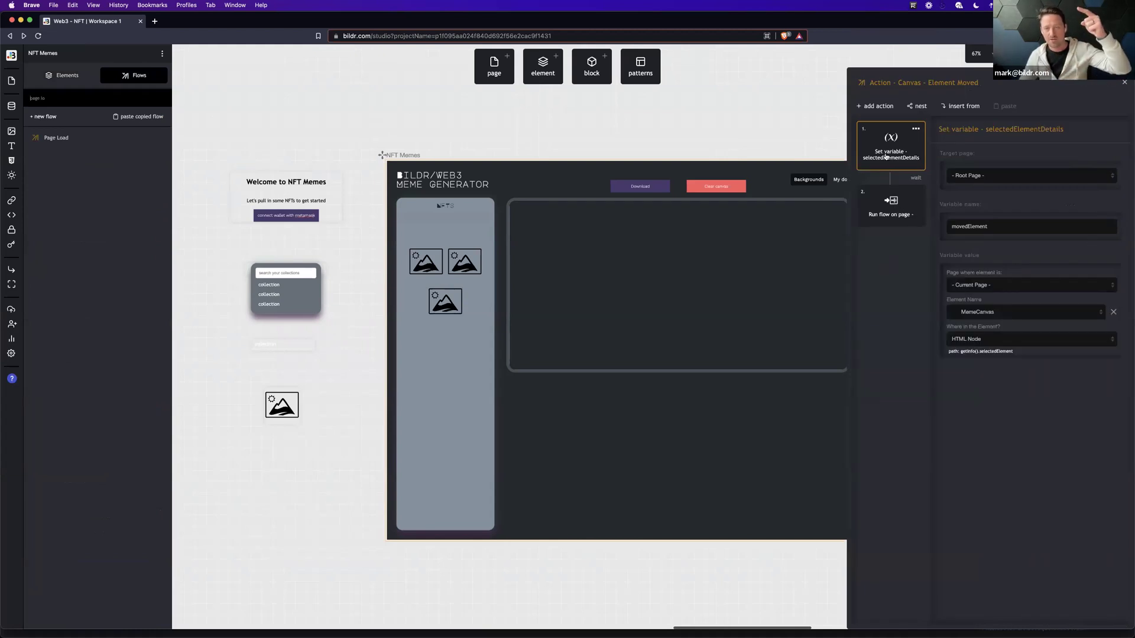
pyautogui.click(893, 220)
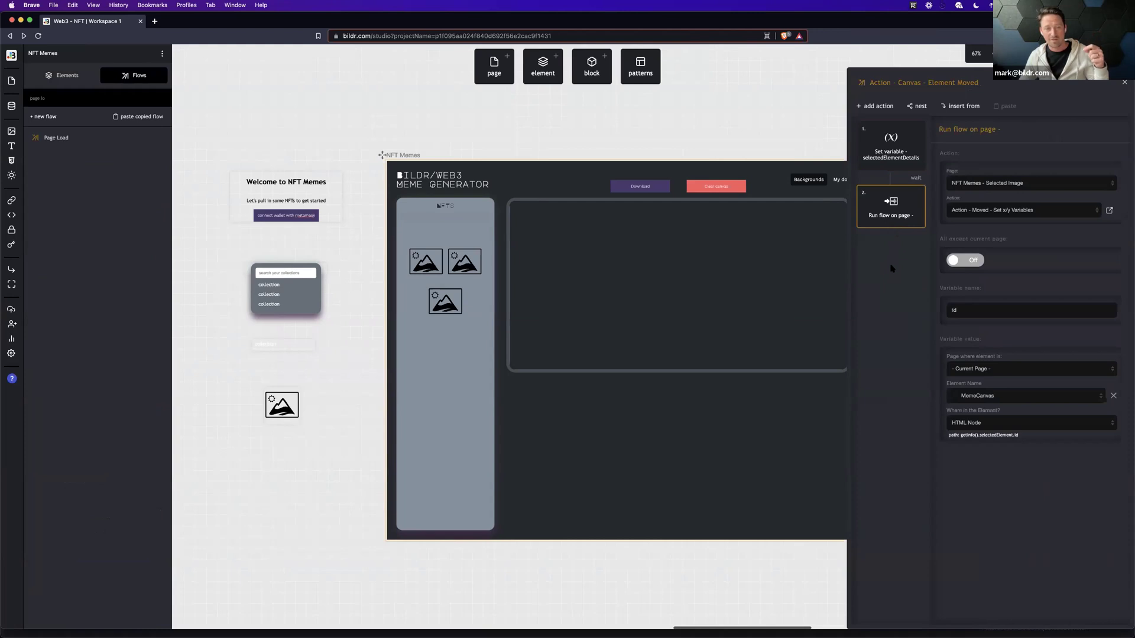
# On the NFT Memes - Selected Image page, search the flows for "set x" and inspect Action - Moved - Set x/y Variables.
pyautogui.hscroll(6, 747, 408)
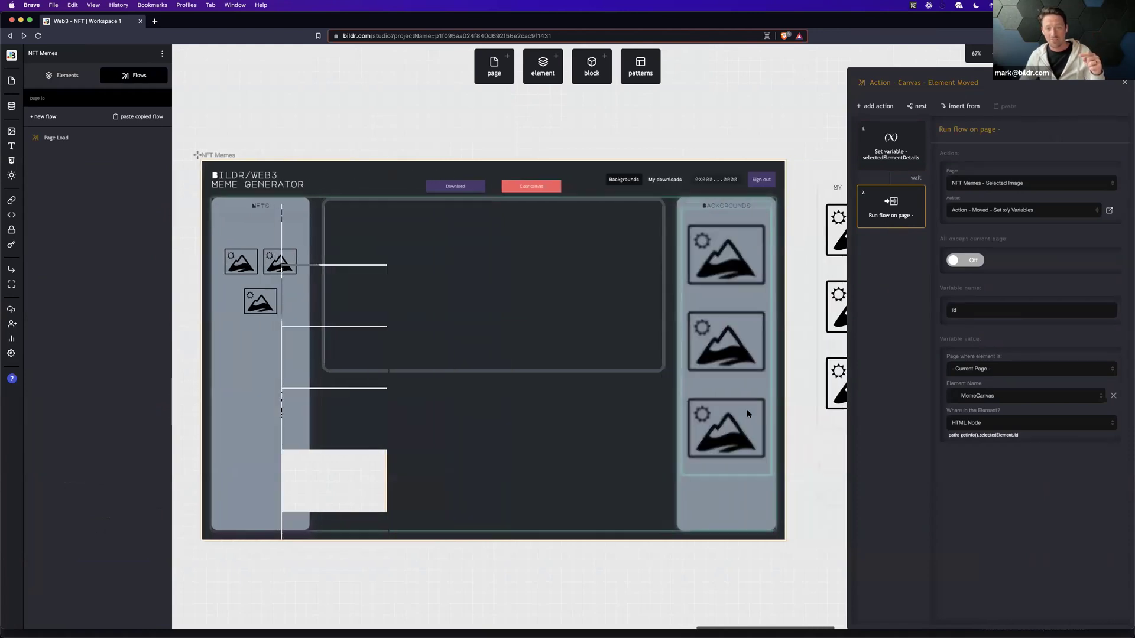
pyautogui.hscroll(7, 795, 337)
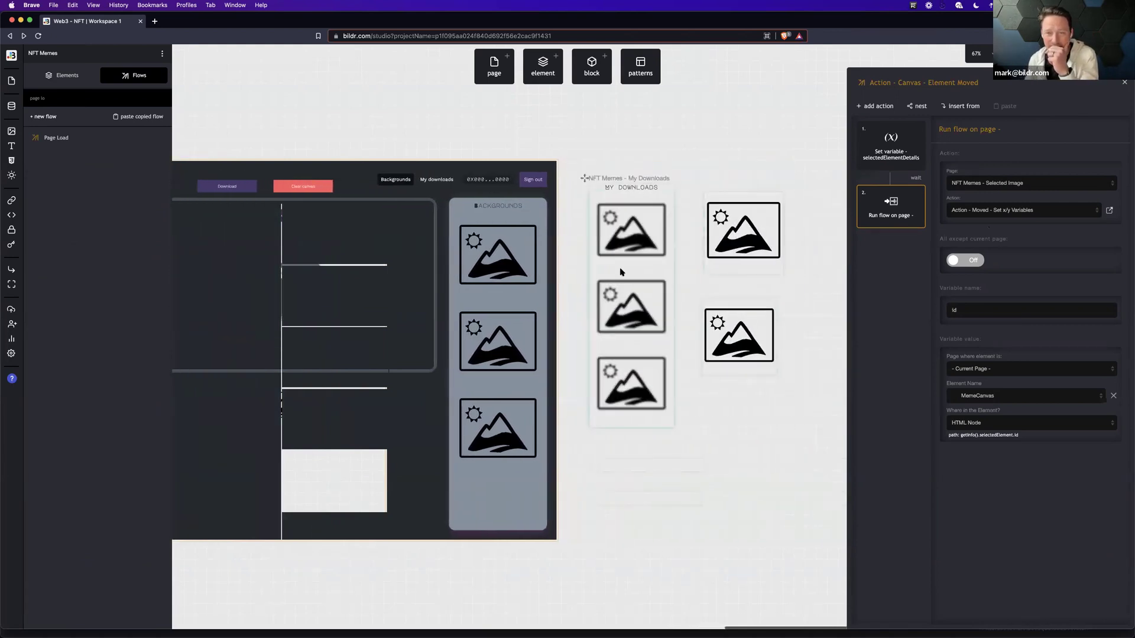
pyautogui.hscroll(-5, 624, 307)
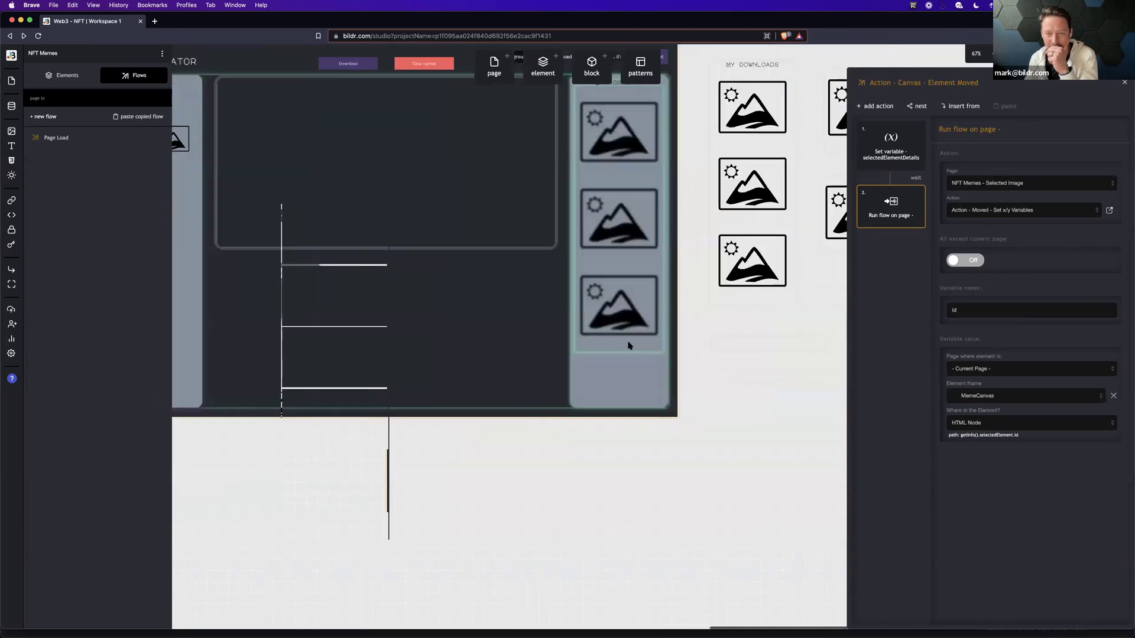
pyautogui.hscroll(3, 629, 346)
pyautogui.click(640, 345)
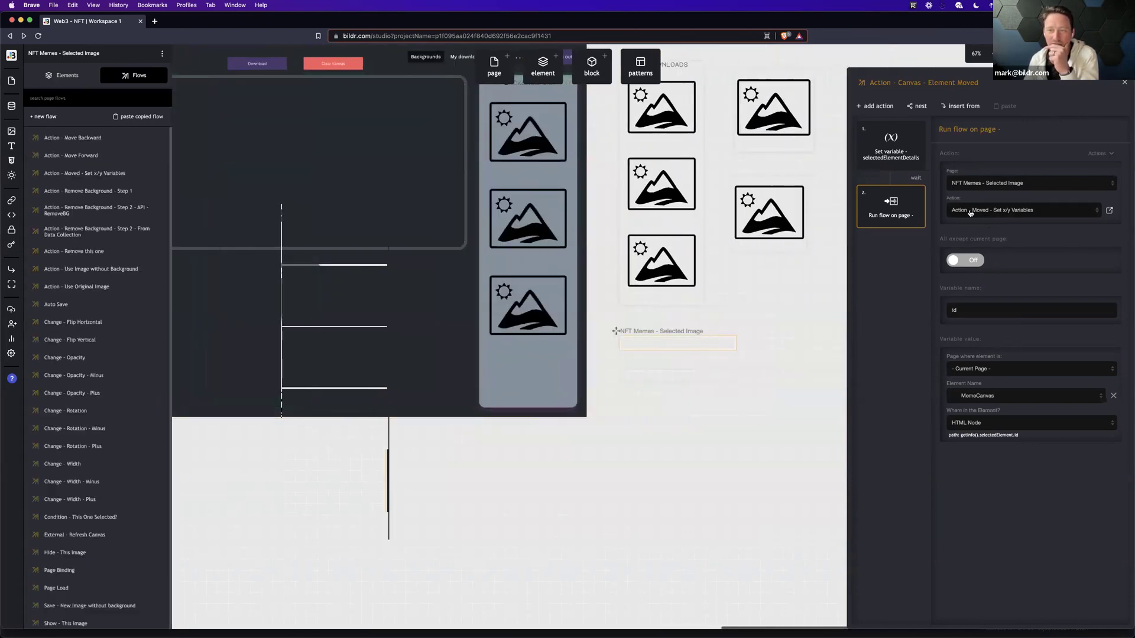
pyautogui.click(83, 98)
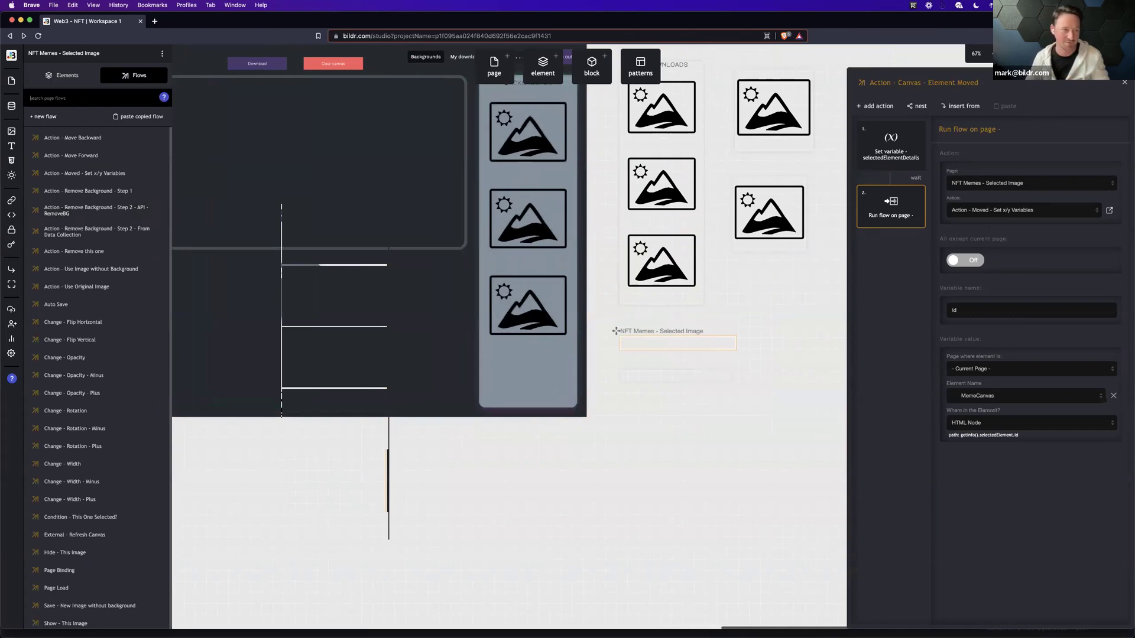
pyautogui.write('set x')
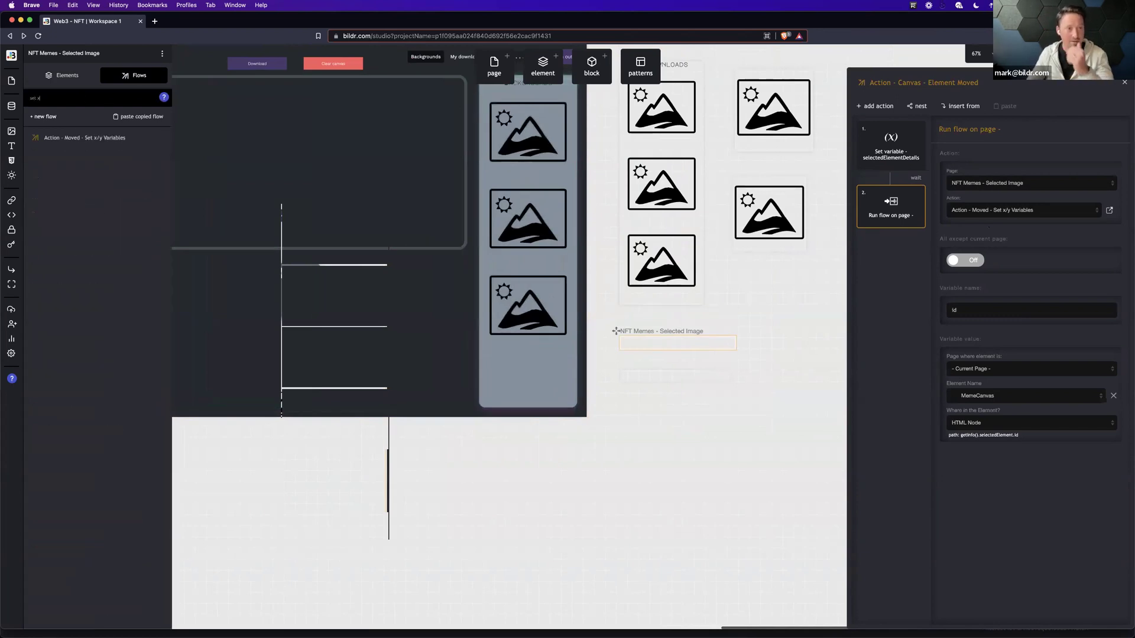
pyautogui.click(68, 139)
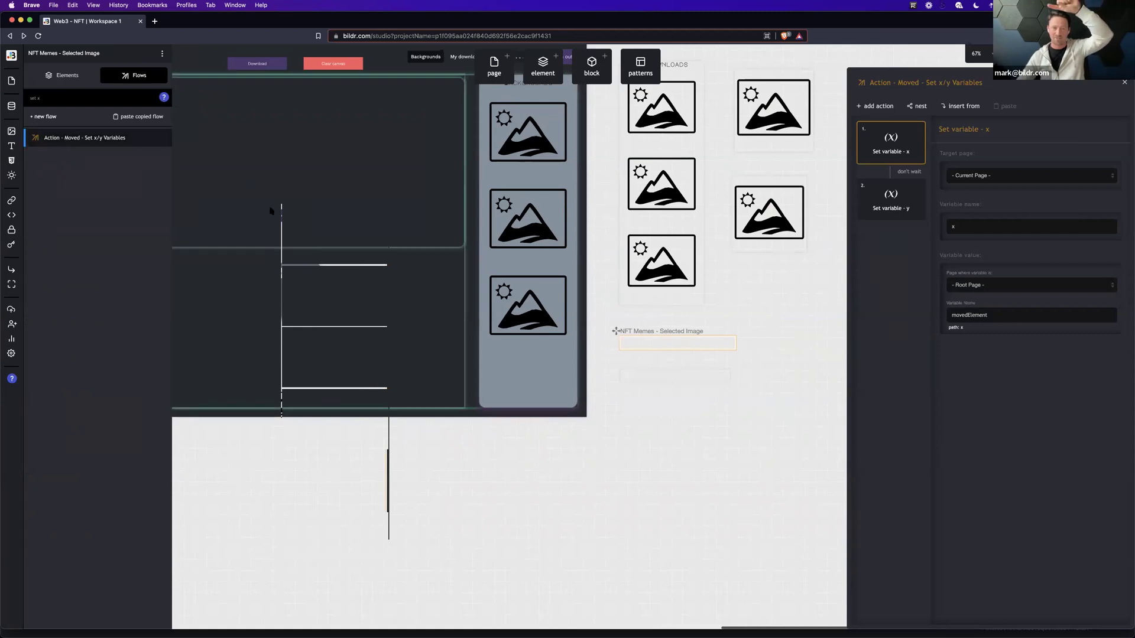
pyautogui.moveTo(886, 152)
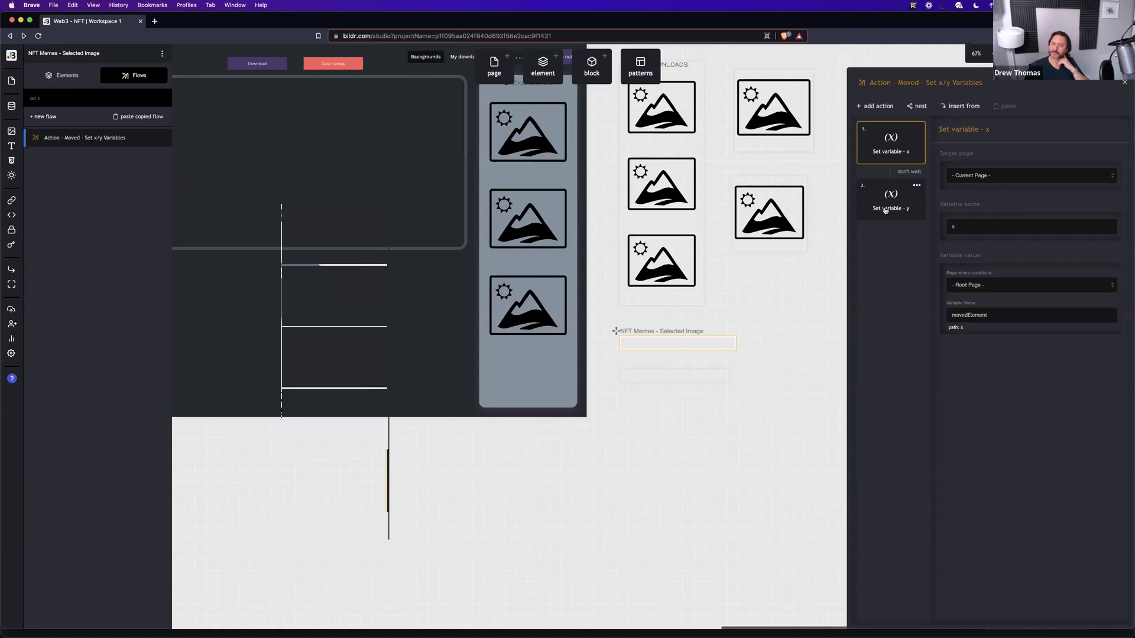
pyautogui.moveTo(282, 266); pyautogui.dragTo(316, 202)
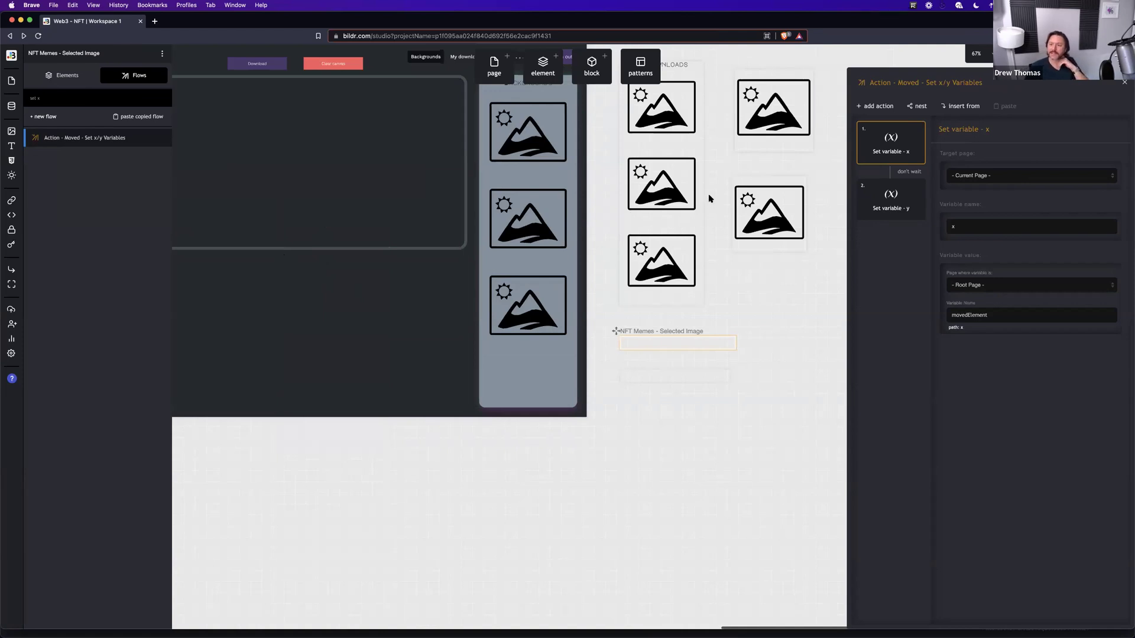
pyautogui.scroll(5, 613, 207)
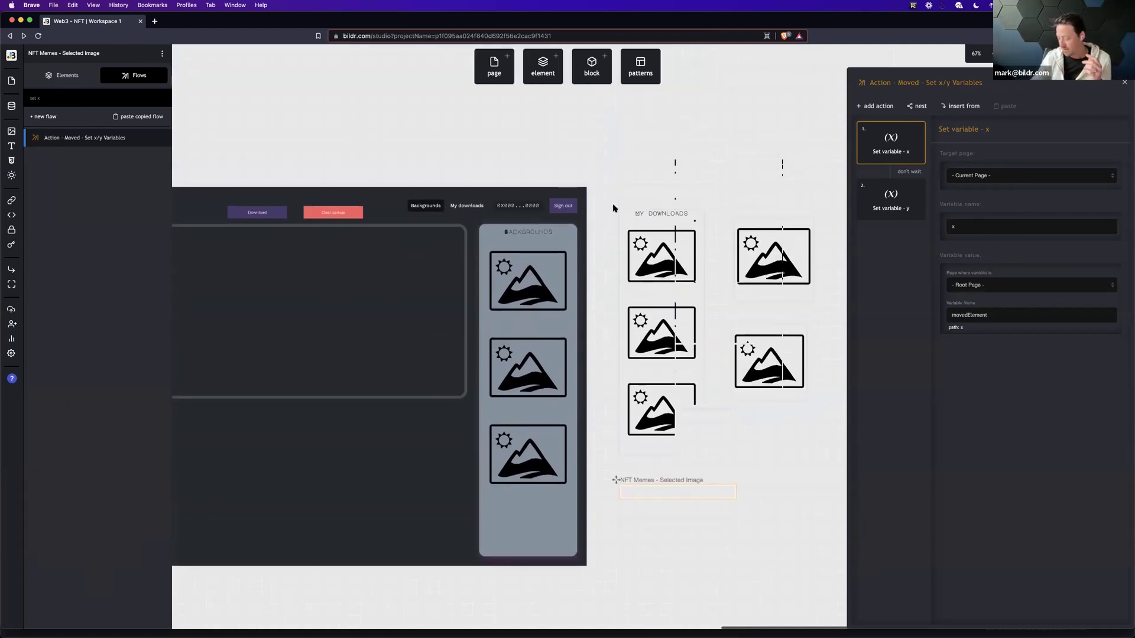
pyautogui.hscroll(-3, 613, 207)
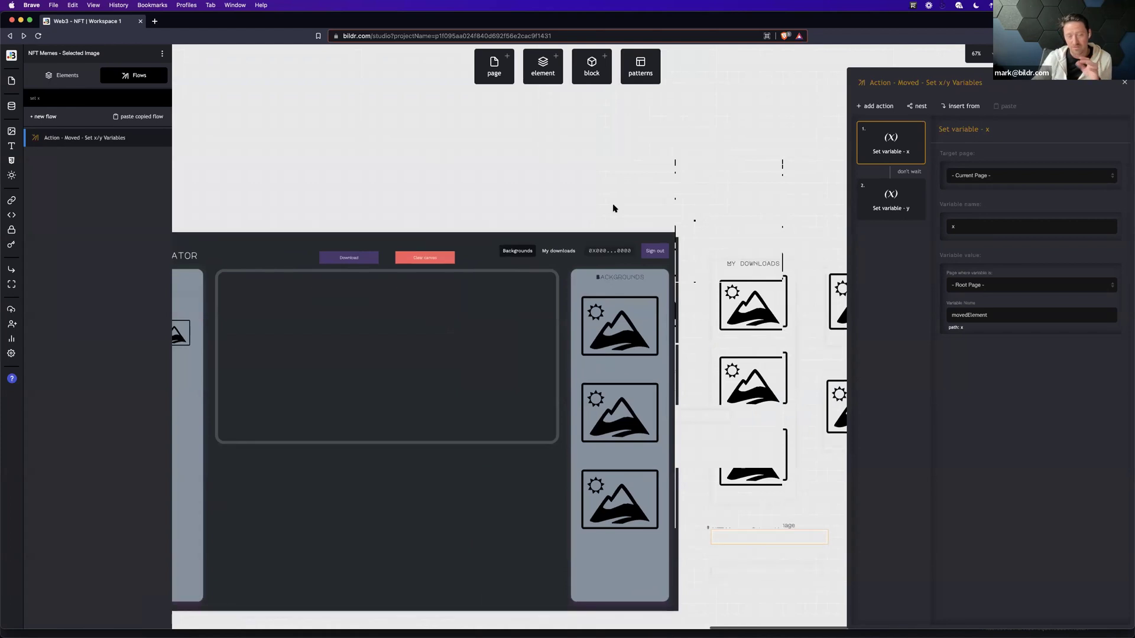
pyautogui.scroll(-3, 613, 208)
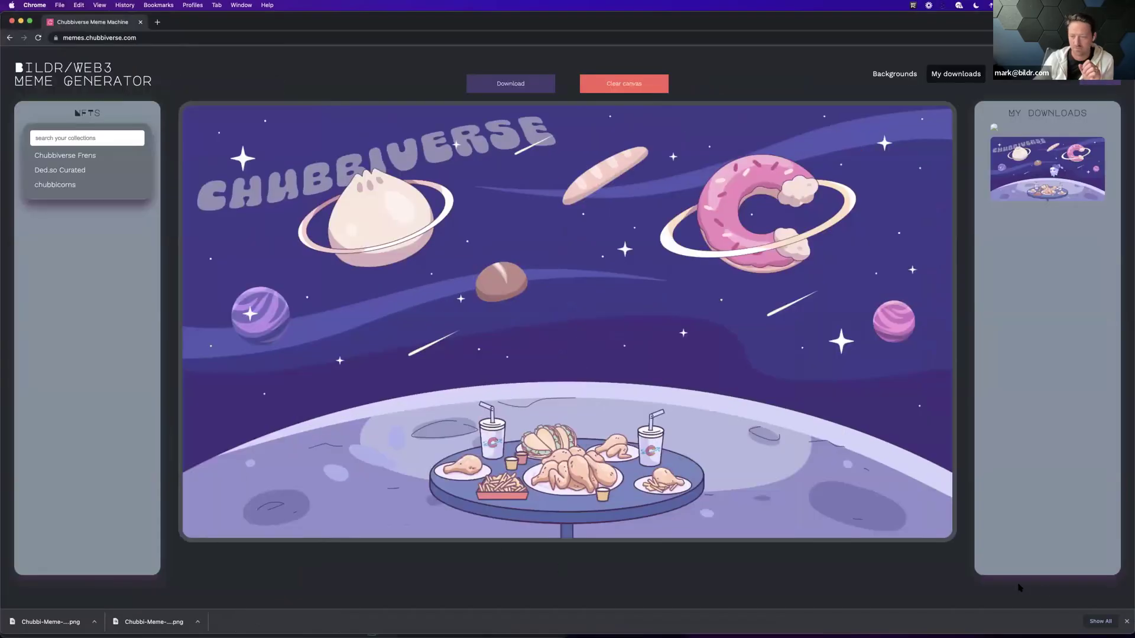
# In Chrome's Chubbiverse meme generator, dismiss the downloads bar, open the developer tools console and clear its output.
pyautogui.click(1126, 622)
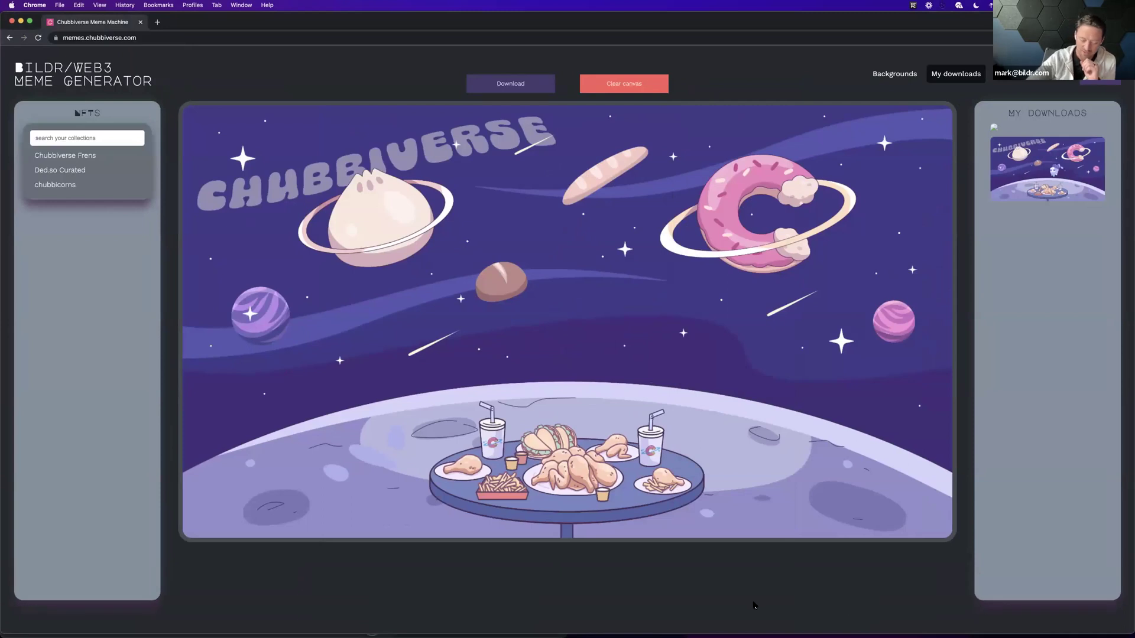
pyautogui.press('super+alt+i')
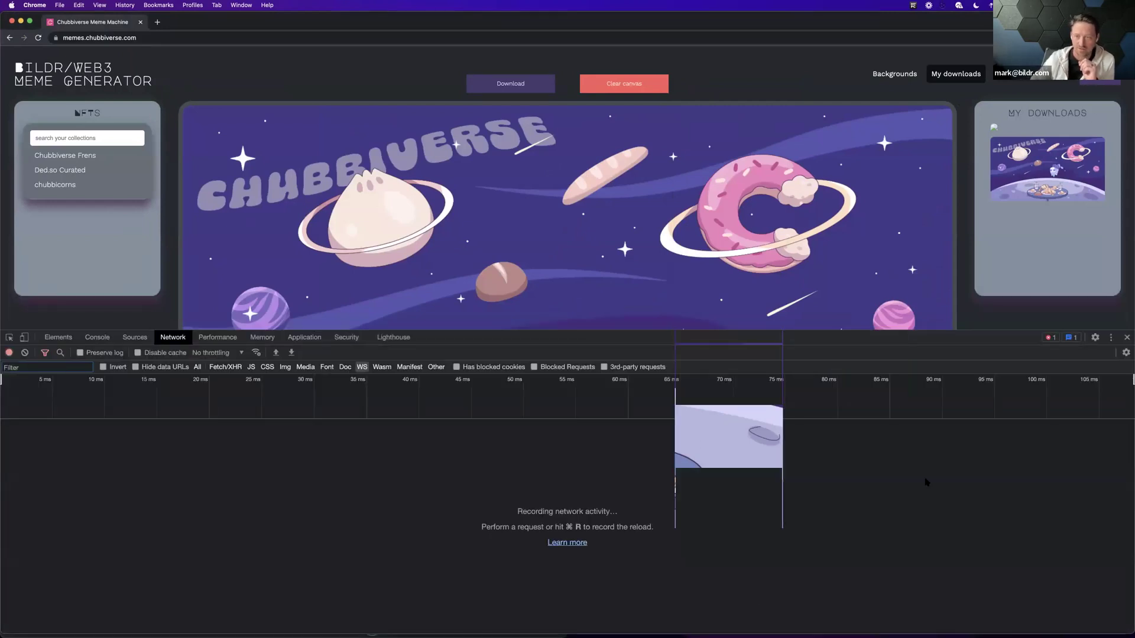
pyautogui.click(75, 443)
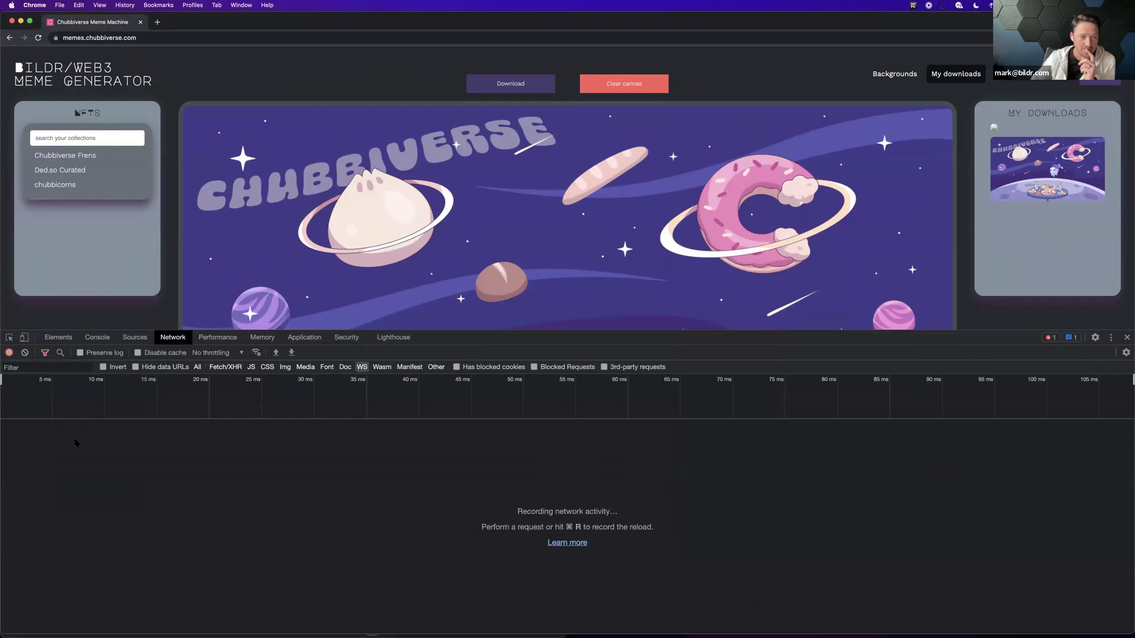
pyautogui.click(97, 337)
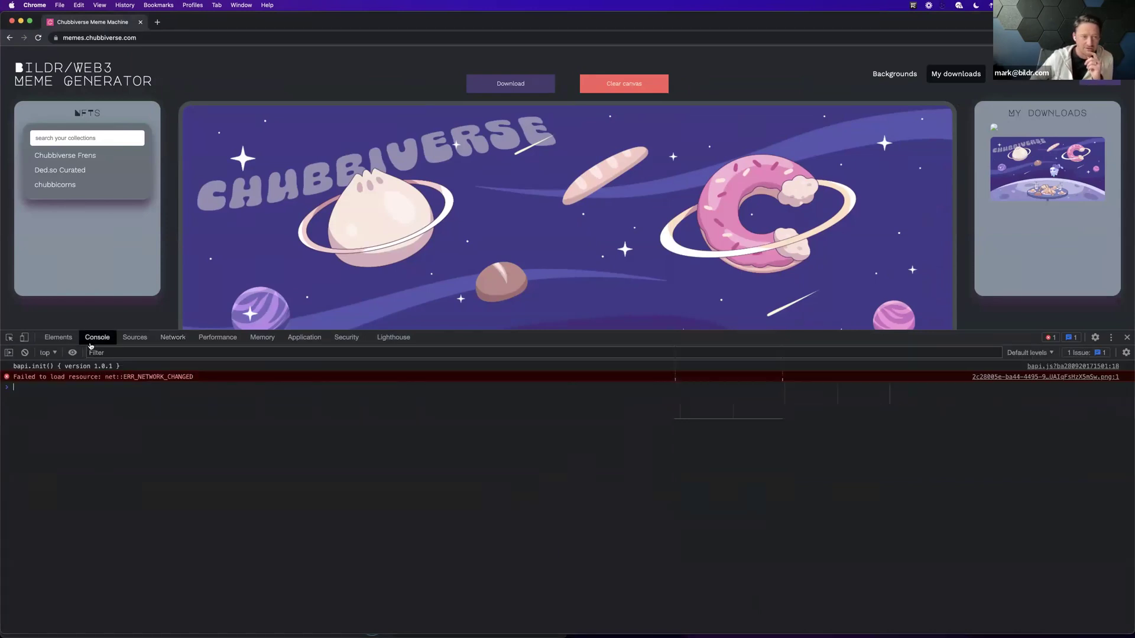
pyautogui.click(25, 353)
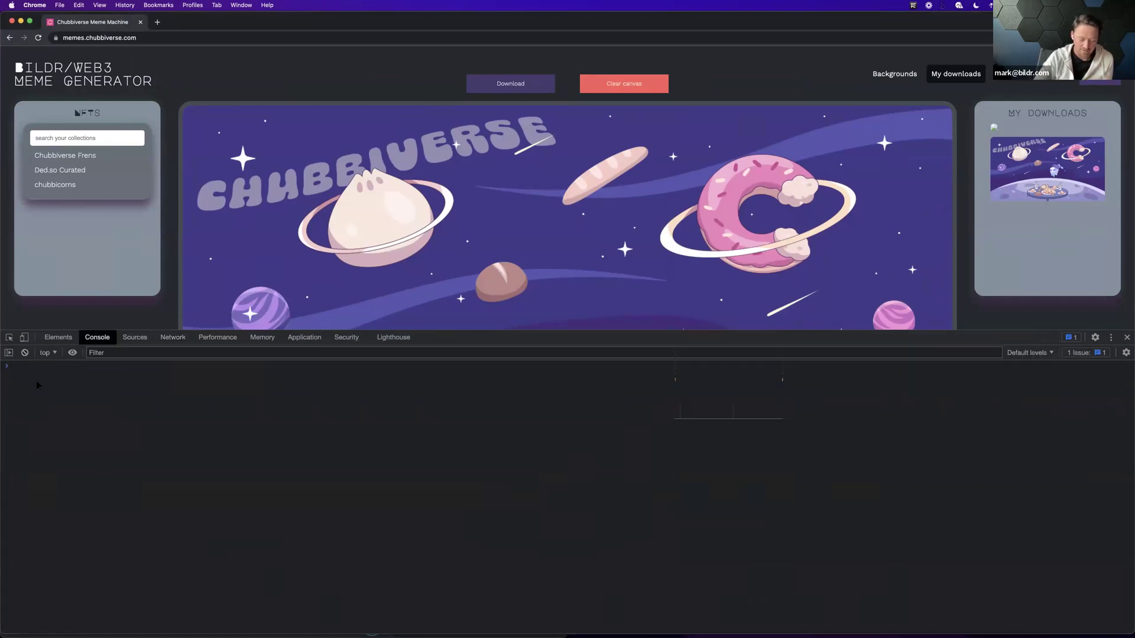
# Evaluate brwFormRoot._vars in the console, examine the expanded deselectedAssetID and metamask_wallet variables at a larger text size, and close the developer tools.
pyautogui.write('brwFormRoot._vars')
pyautogui.press('Return')
pyautogui.click(28, 377)
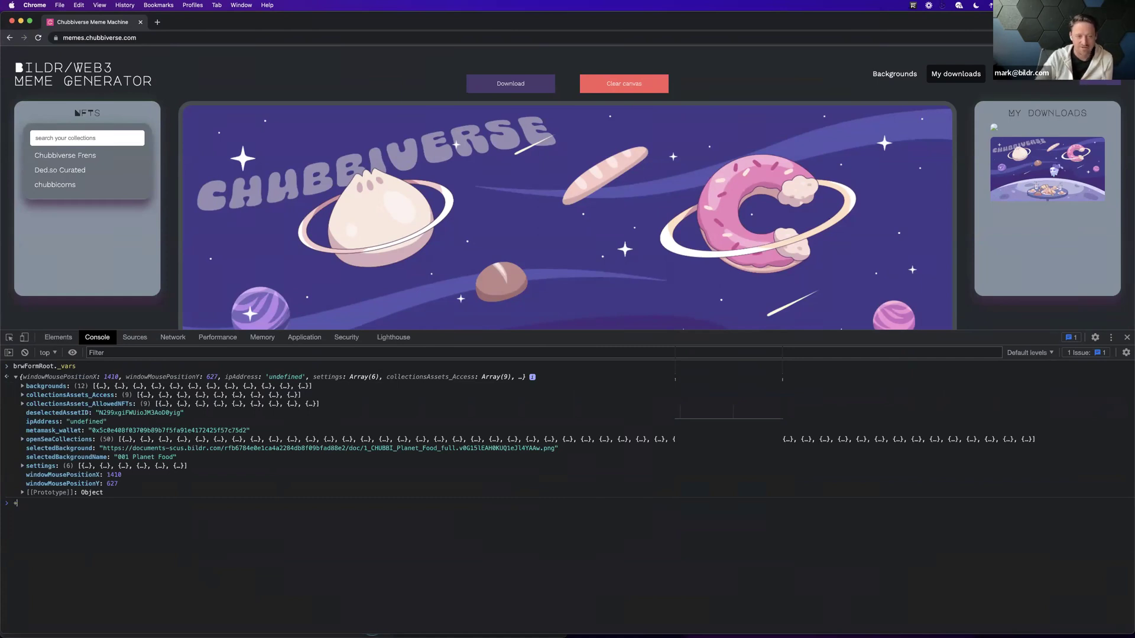
pyautogui.press('super+equal')
pyautogui.press('super+equal')
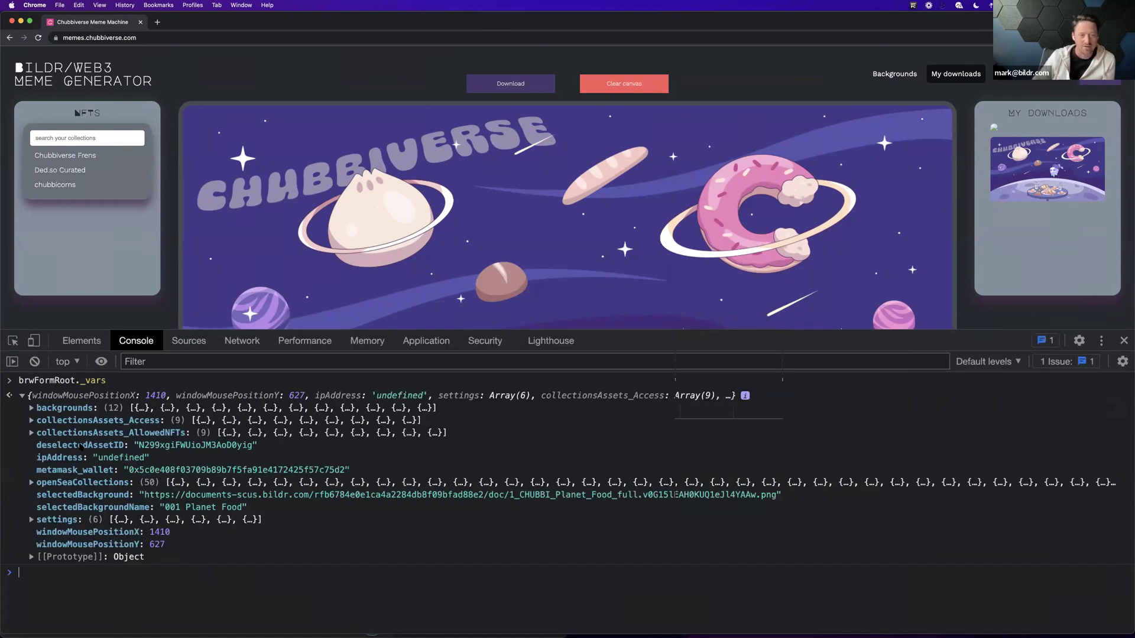
pyautogui.click(51, 448)
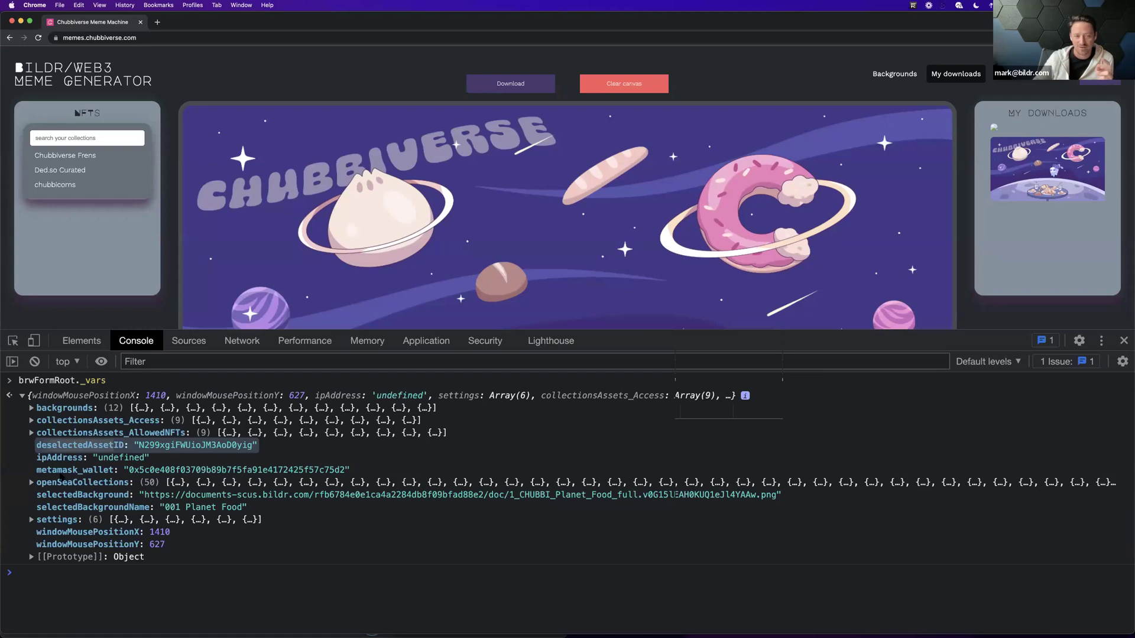
pyautogui.click(97, 473)
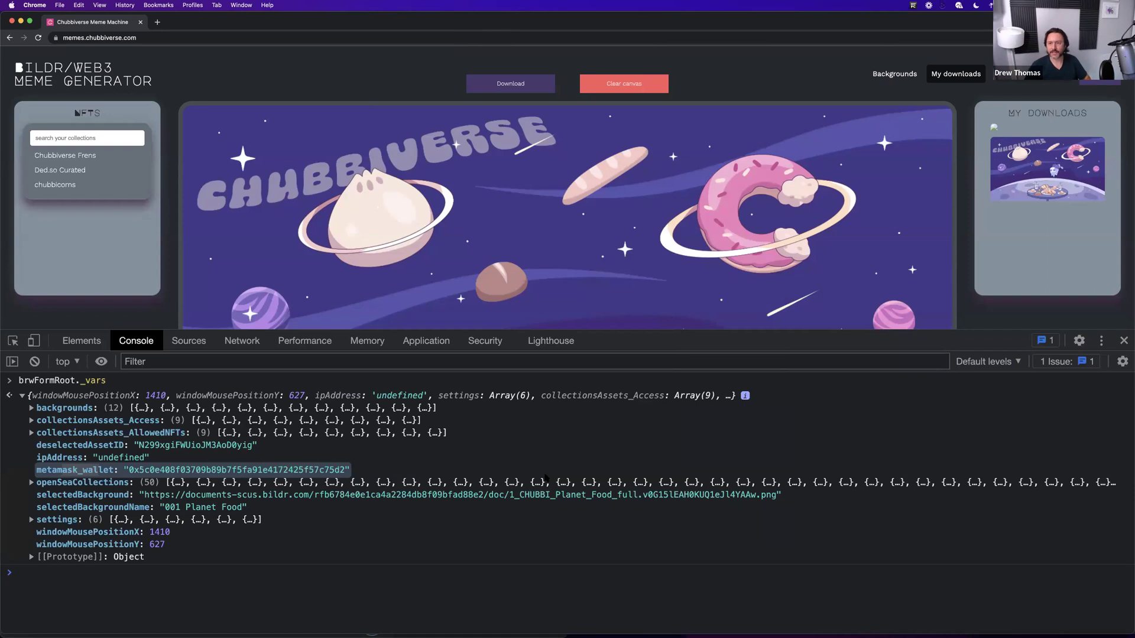
pyautogui.click(1123, 340)
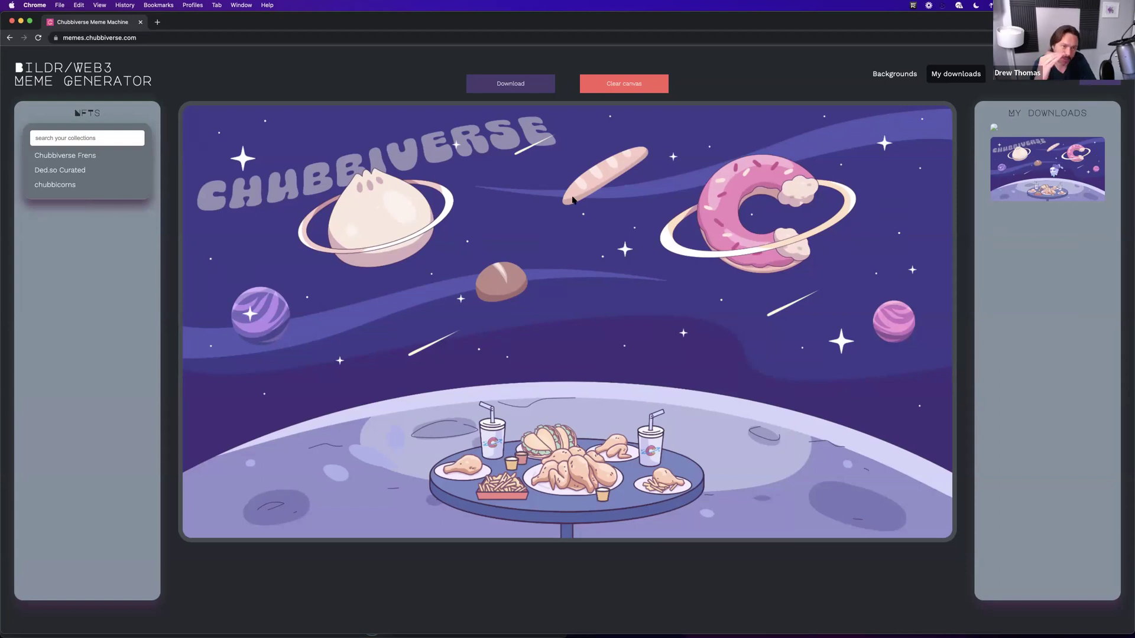
# In a new Chrome tab, load bildr.com, open the developer console and clear its output.
pyautogui.click(156, 22)
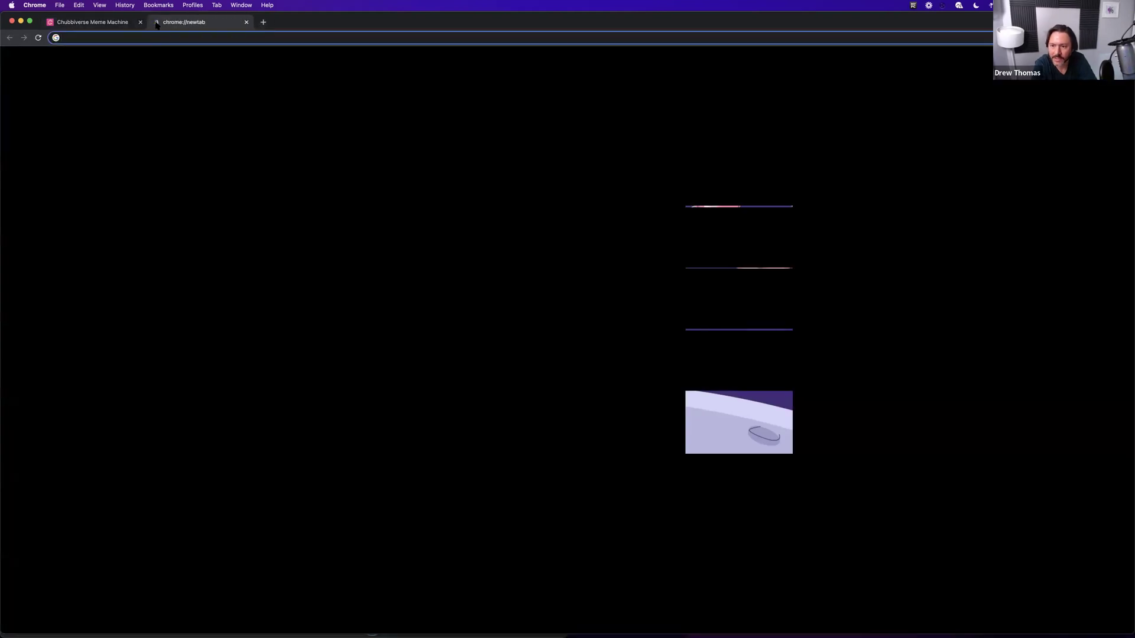
pyautogui.write('bildr.com')
pyautogui.press('Return')
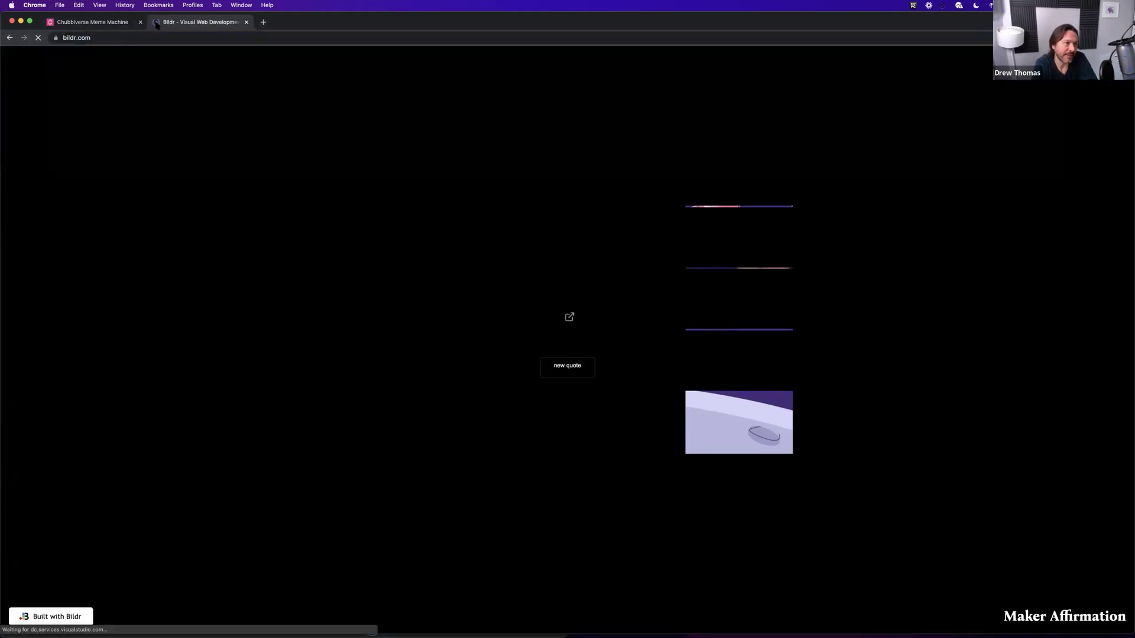
pyautogui.press('super+alt+j')
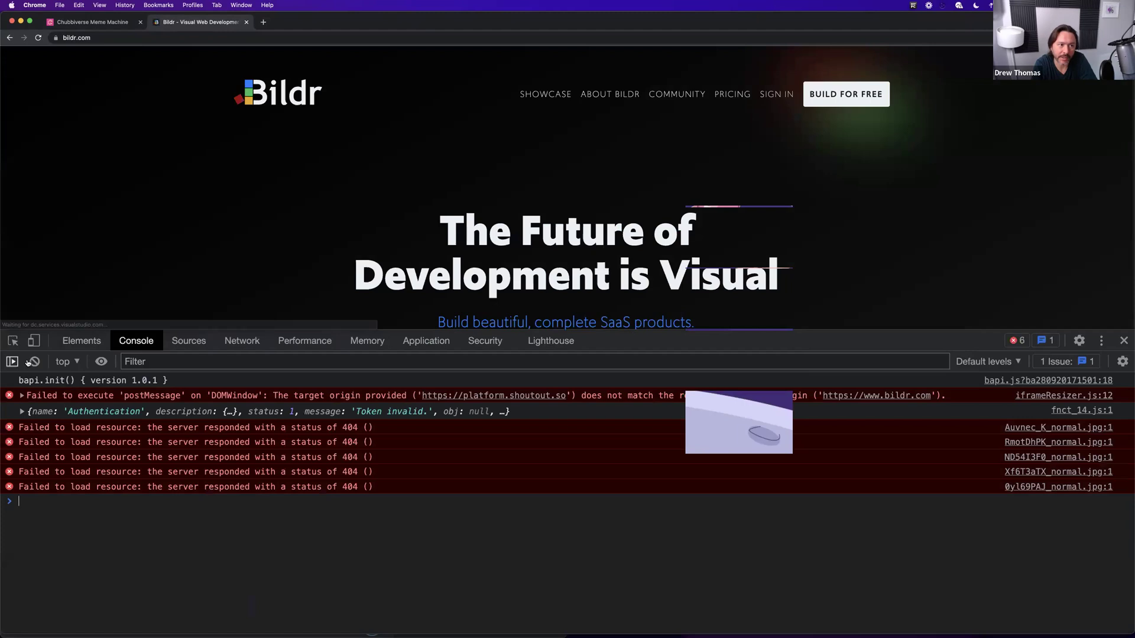
pyautogui.click(35, 361)
# Inspect bildr.com's page elements, examining the scripts, title and meta tags inside the document head.
pyautogui.click(191, 342)
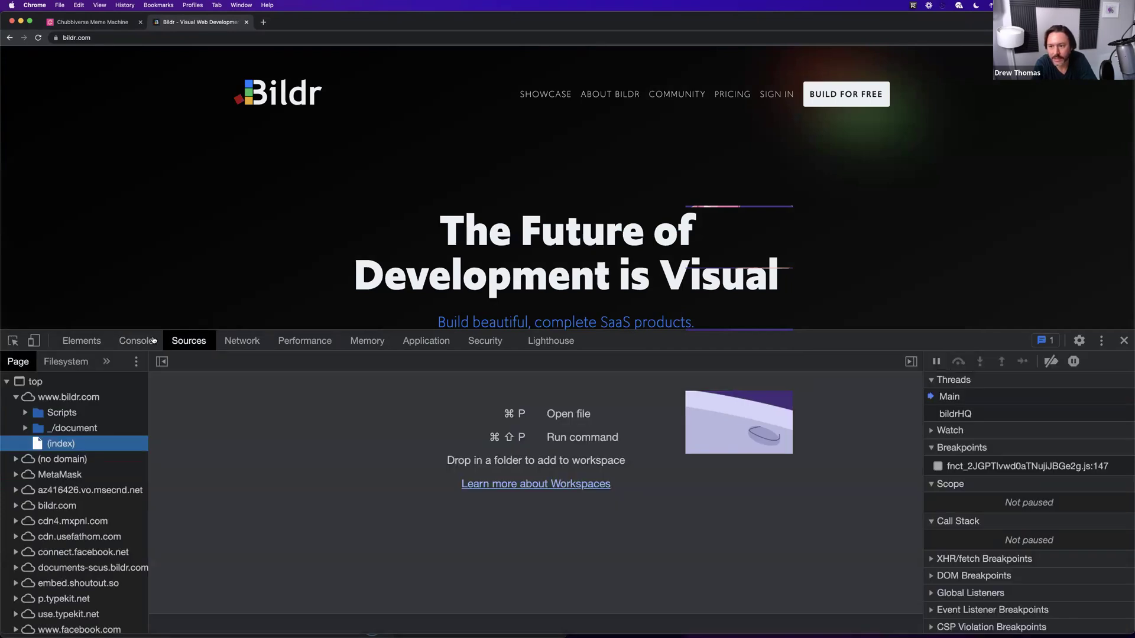
pyautogui.click(81, 341)
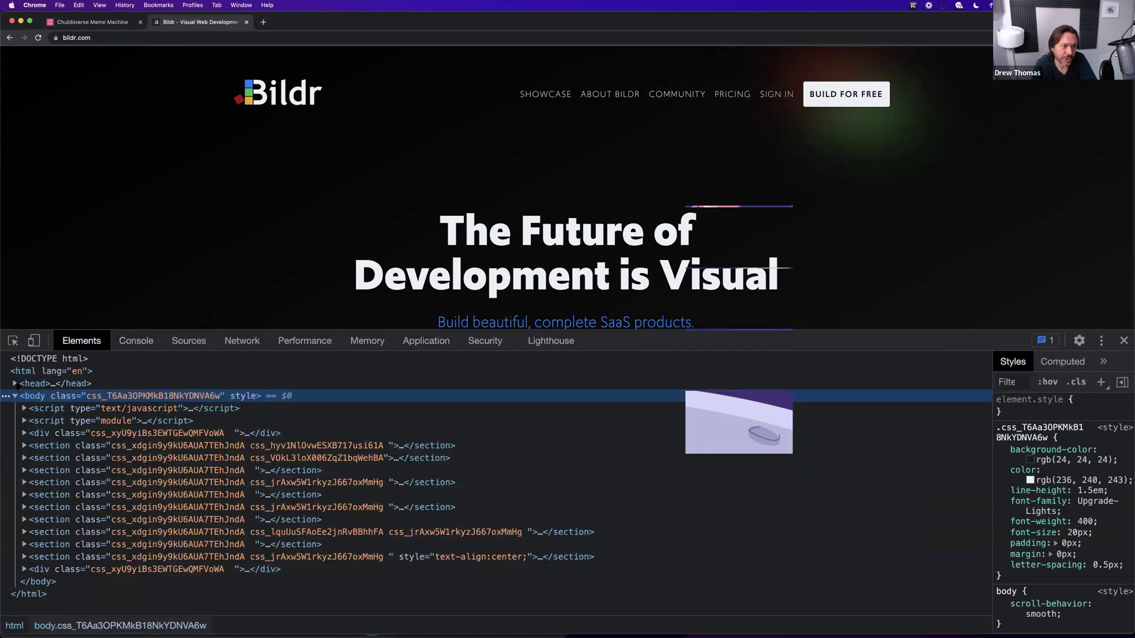
pyautogui.scroll(-5, 113, 467)
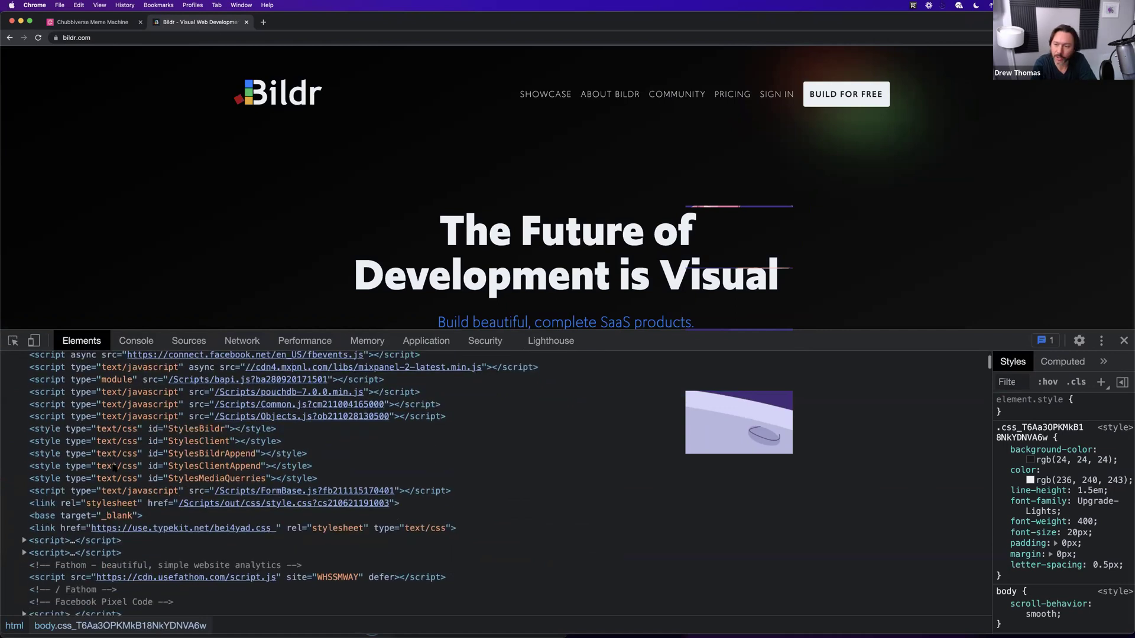
pyautogui.scroll(-4, 114, 466)
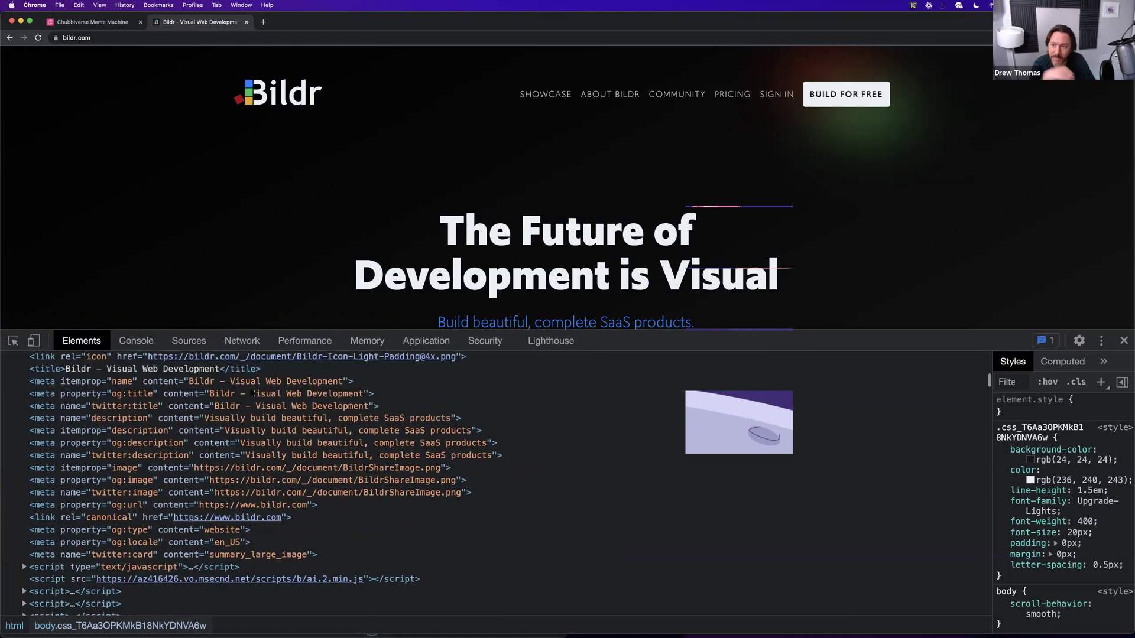
pyautogui.scroll(1, 222, 387)
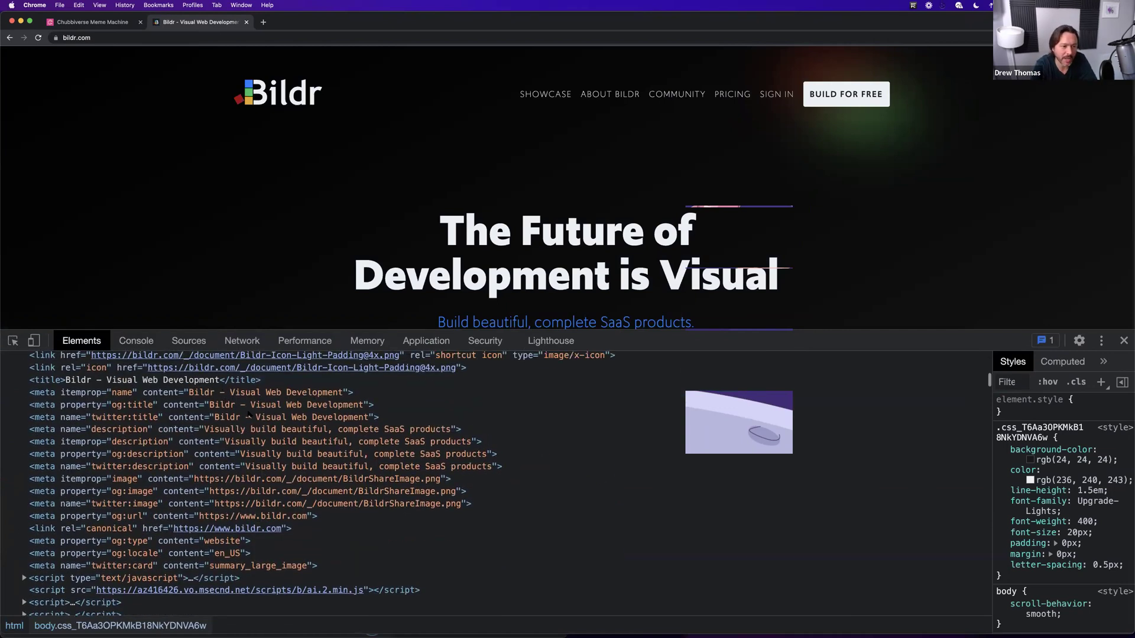
pyautogui.scroll(1, 249, 416)
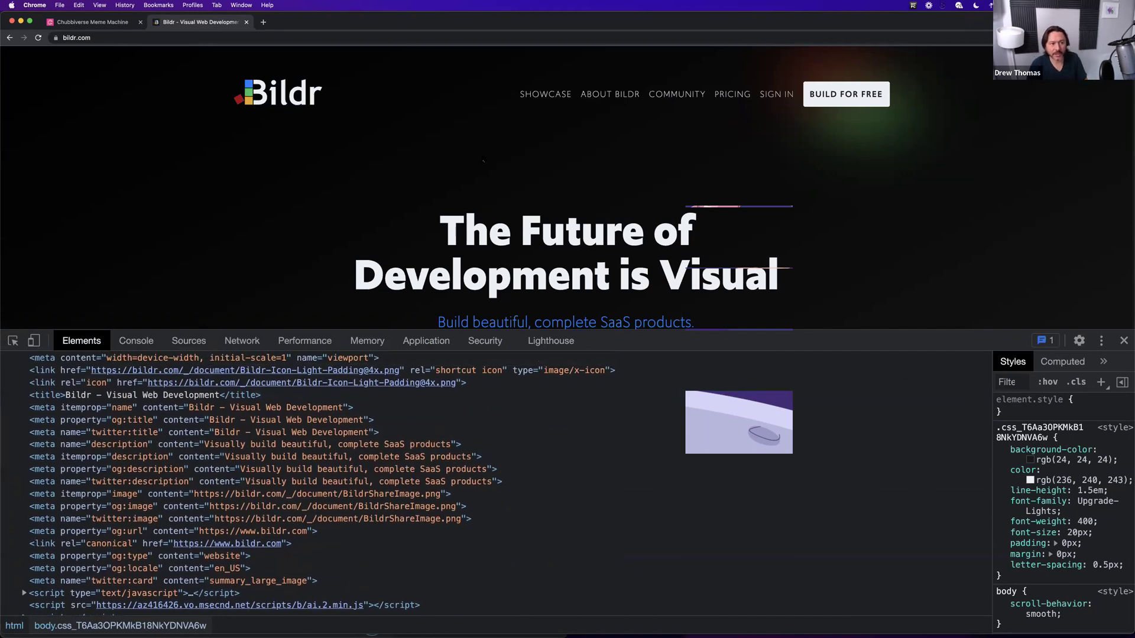
pyautogui.moveTo(130, 382)
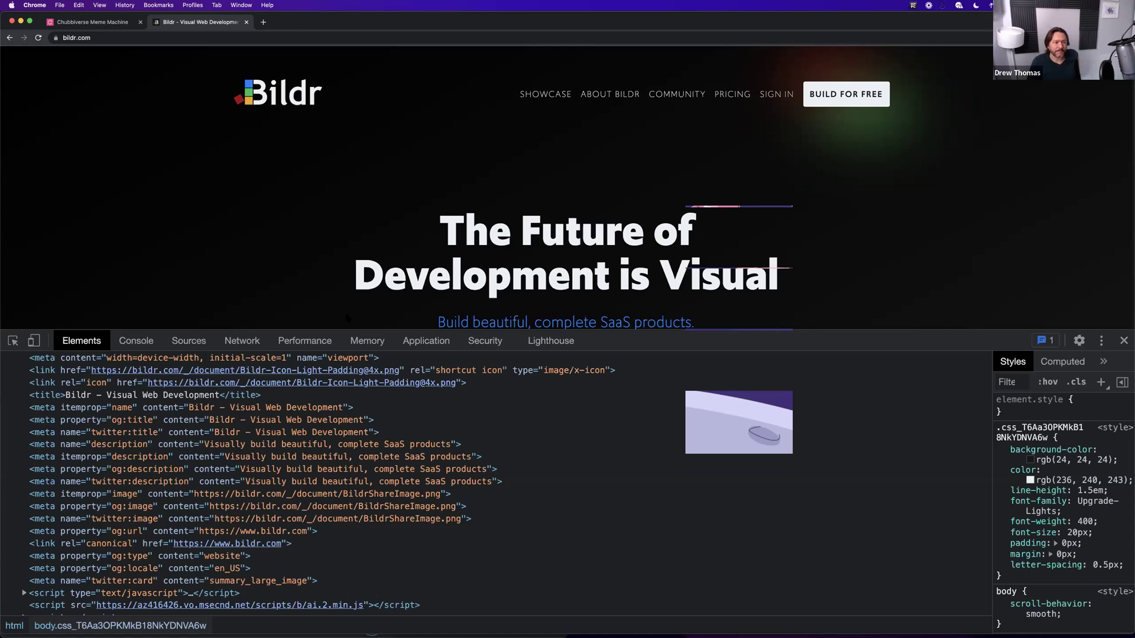
# In the Chubbiverse meme generator tab, append /meme/hdsfghsdihgfdsfh to the address and highlight its last segment without loading it.
pyautogui.click(93, 24)
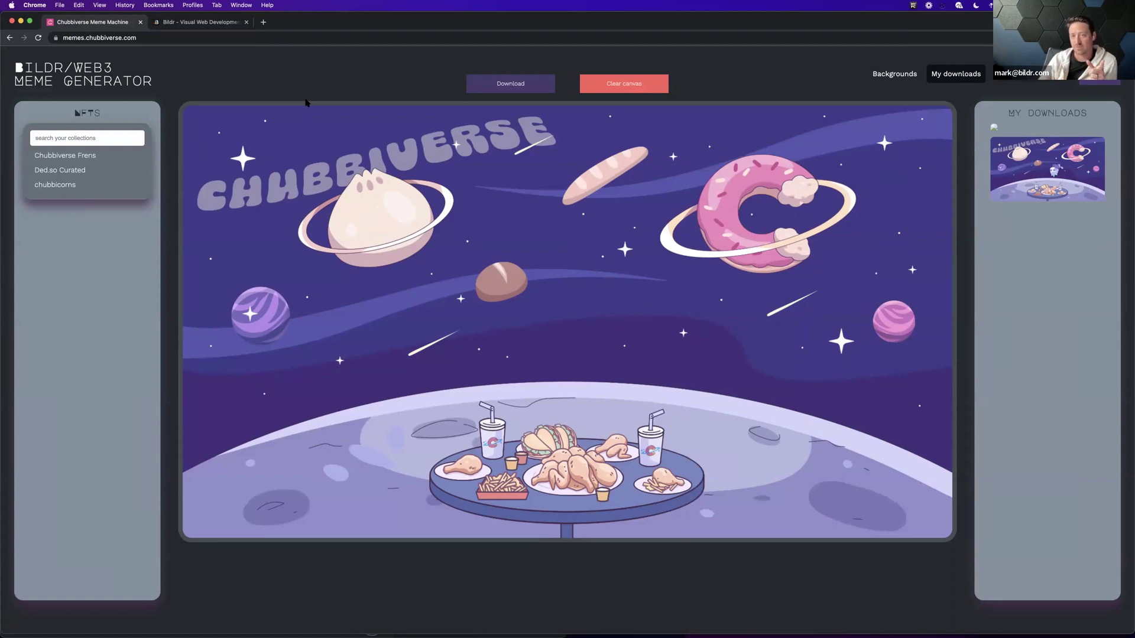
pyautogui.click(155, 39)
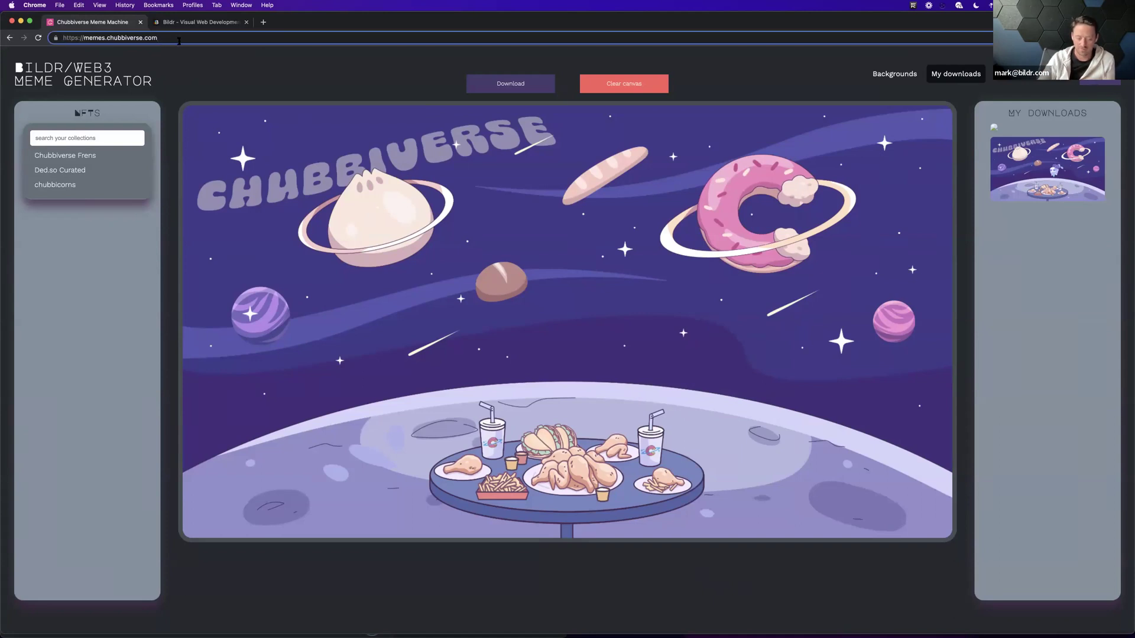
pyautogui.write('/meme/hdsfghsdihgfdsfh')
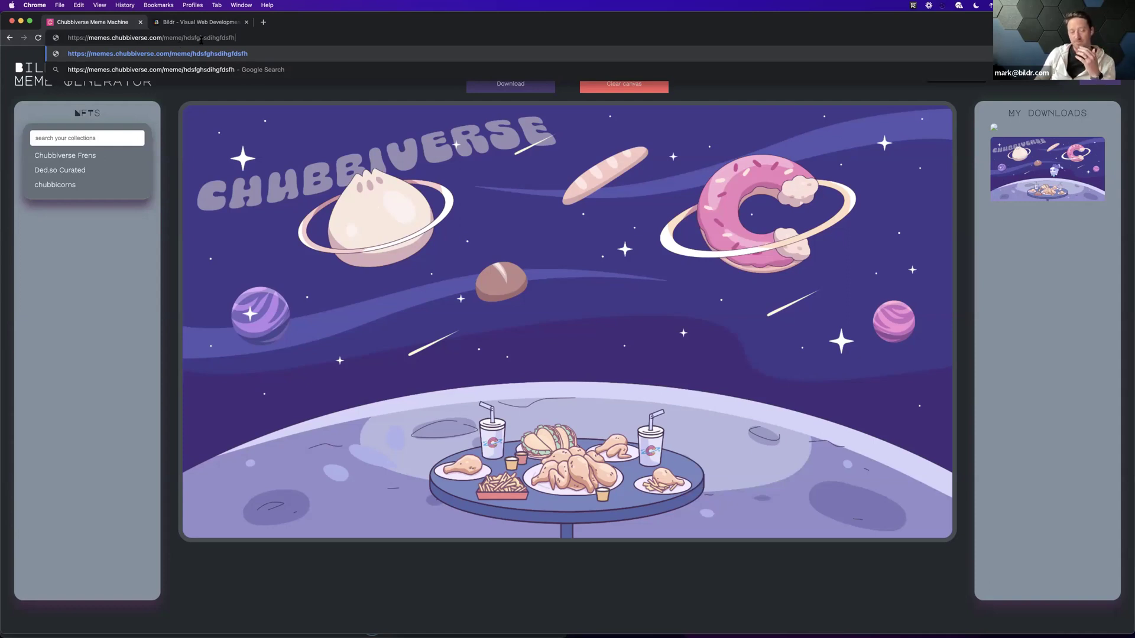
pyautogui.moveTo(183, 37); pyautogui.dragTo(234, 38)
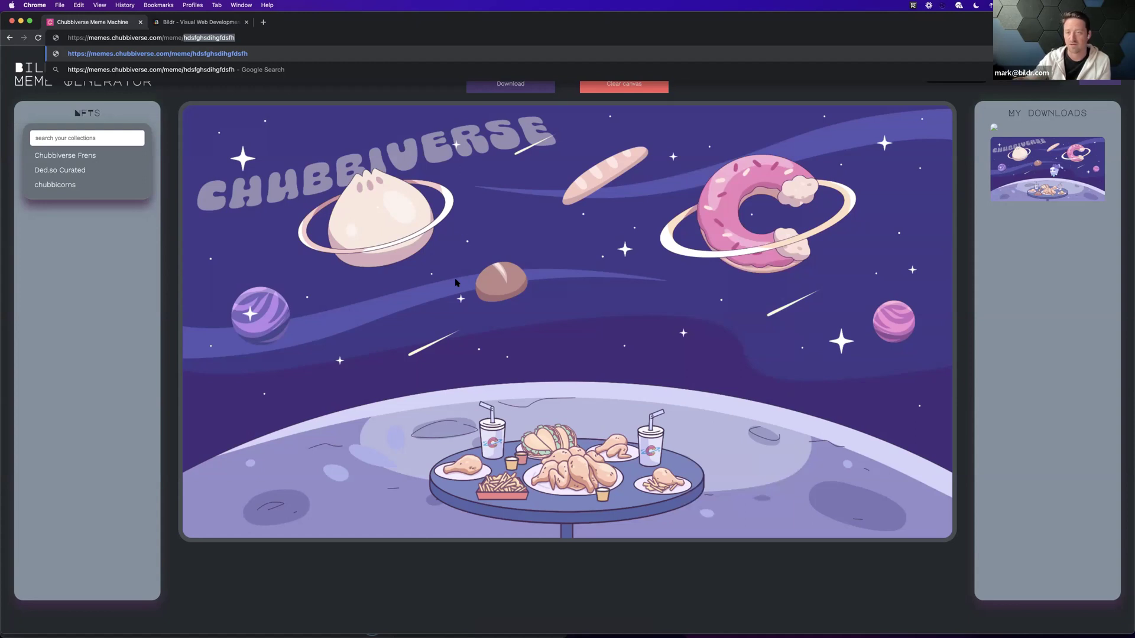
pyautogui.click(205, 37)
pyautogui.doubleClick(205, 38)
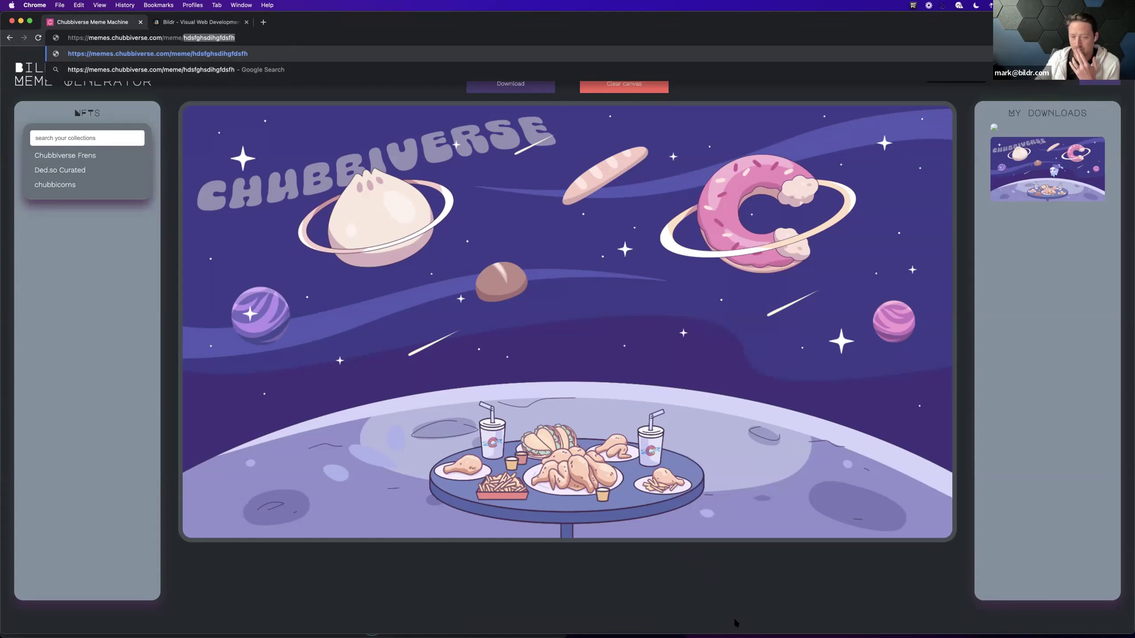
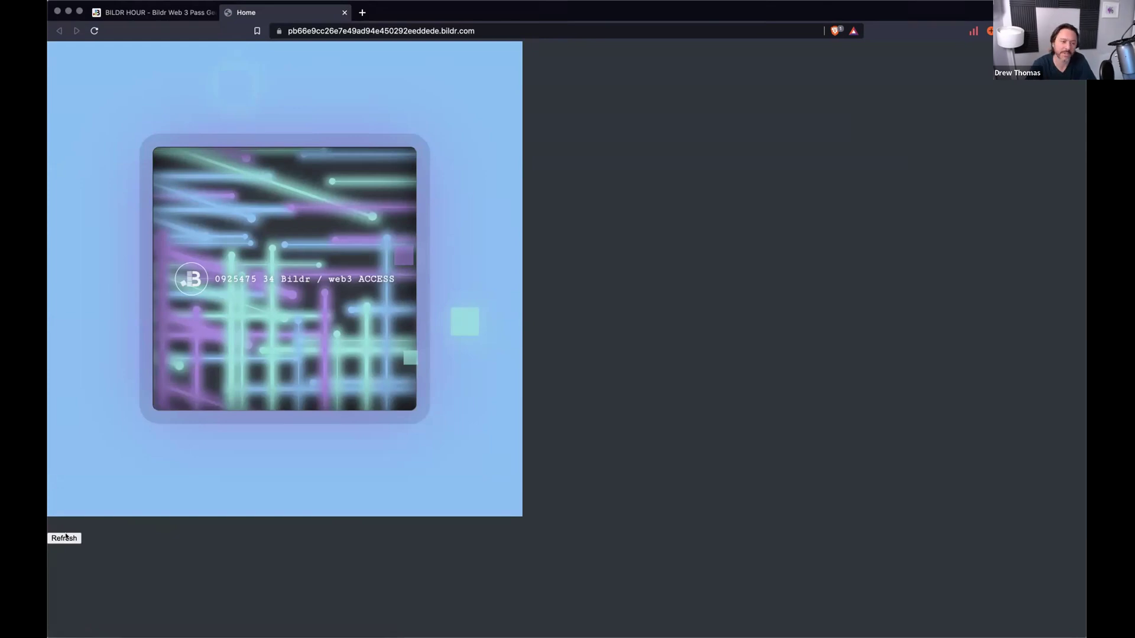
# In the Brave preview of the Bildr web3 ACCESS pass, refresh the artwork repeatedly to view different random variations.
pyautogui.click(65, 538)
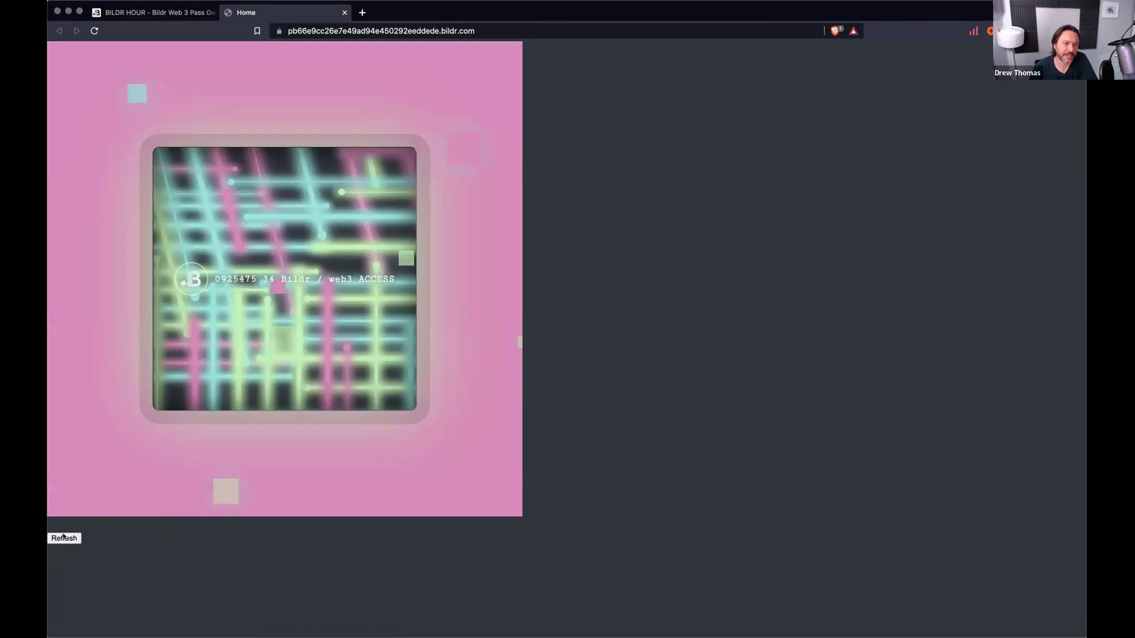
pyautogui.click(63, 538)
pyautogui.click(64, 538)
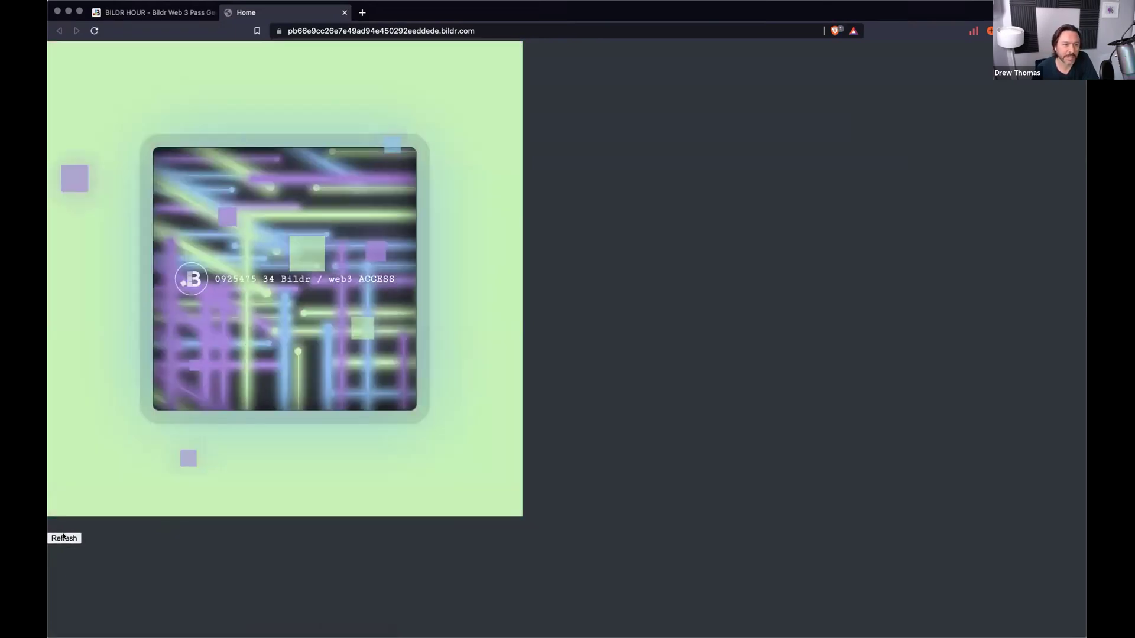
pyautogui.click(64, 538)
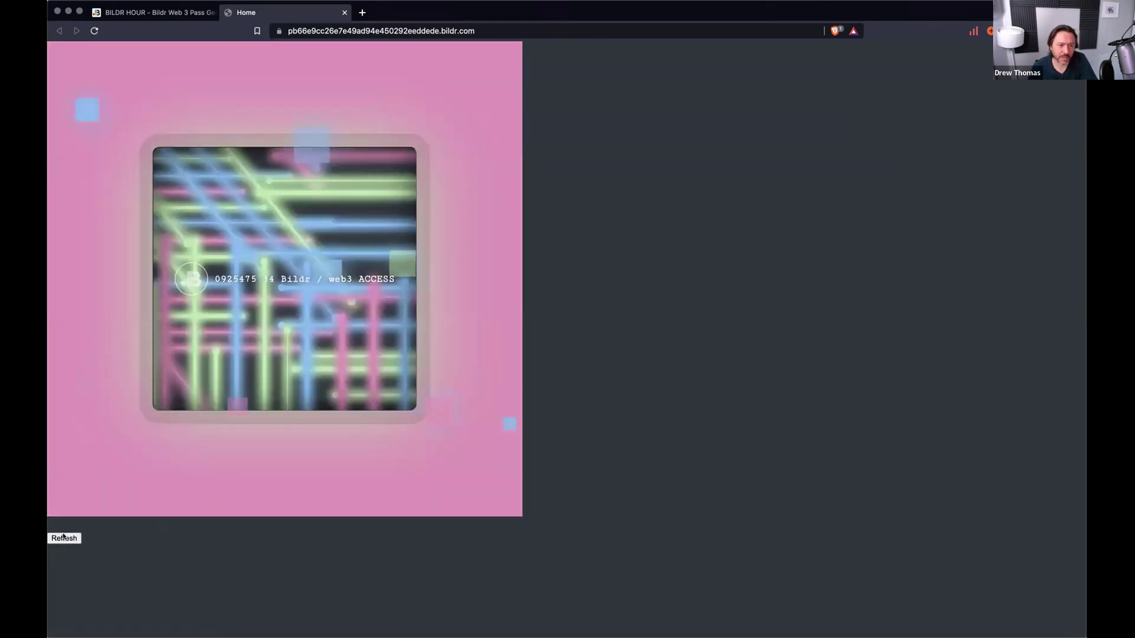
pyautogui.click(64, 538)
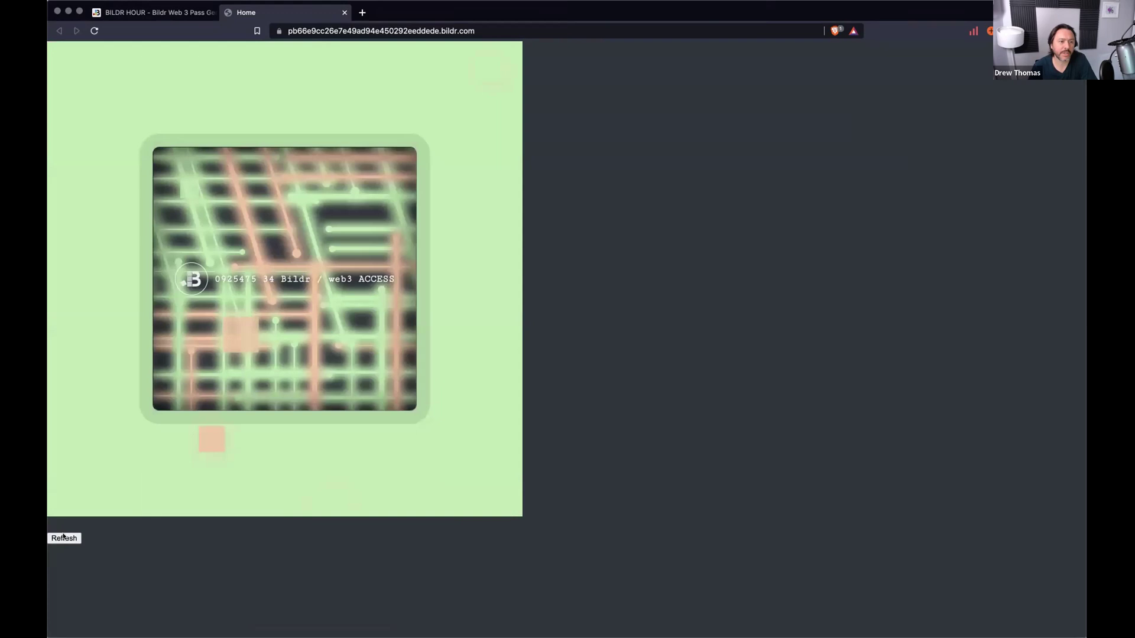
pyautogui.click(64, 538)
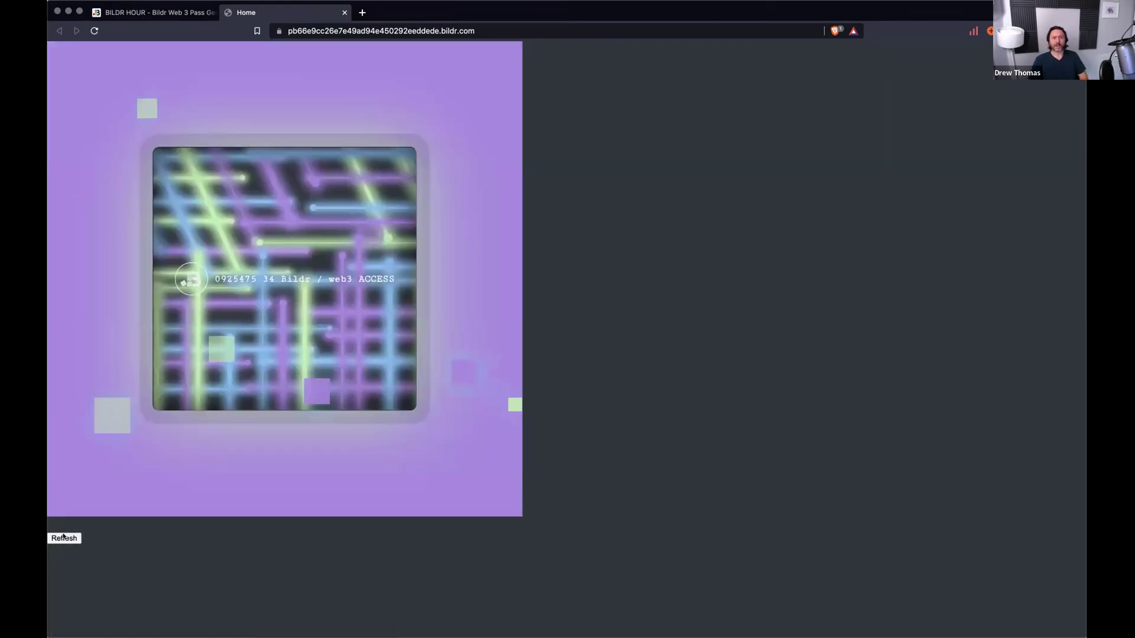
pyautogui.click(64, 538)
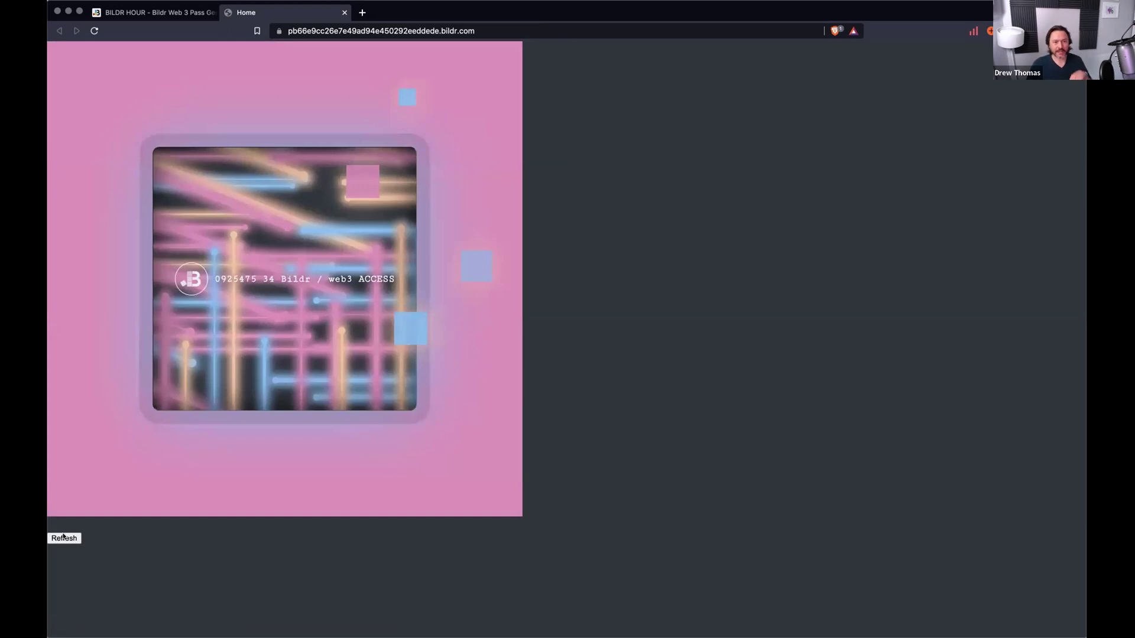
pyautogui.click(64, 538)
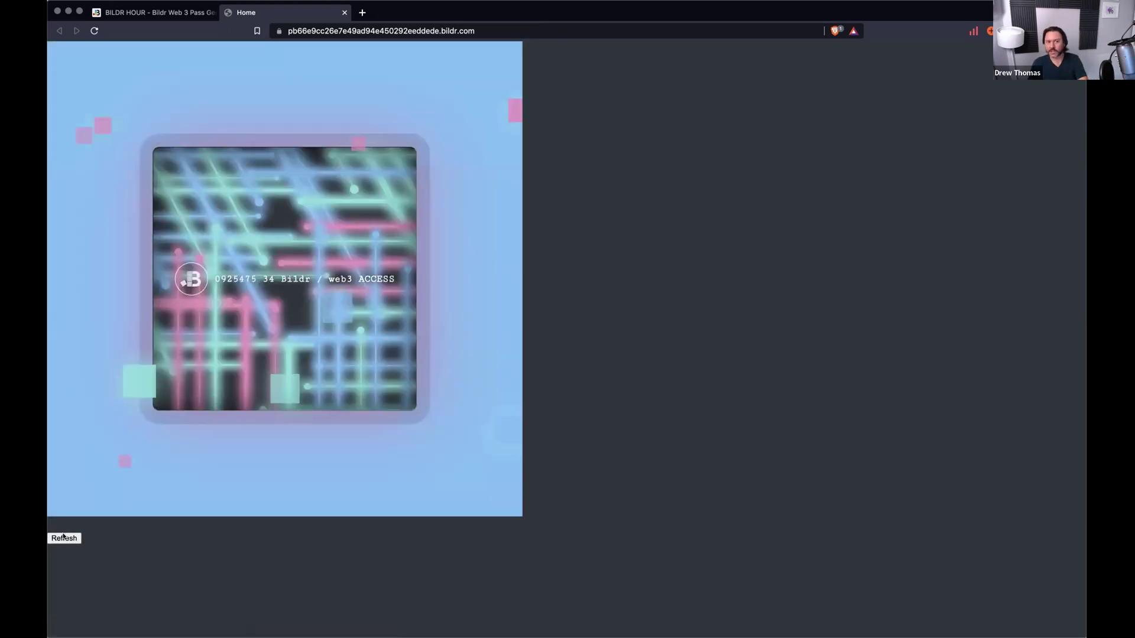
pyautogui.click(64, 538)
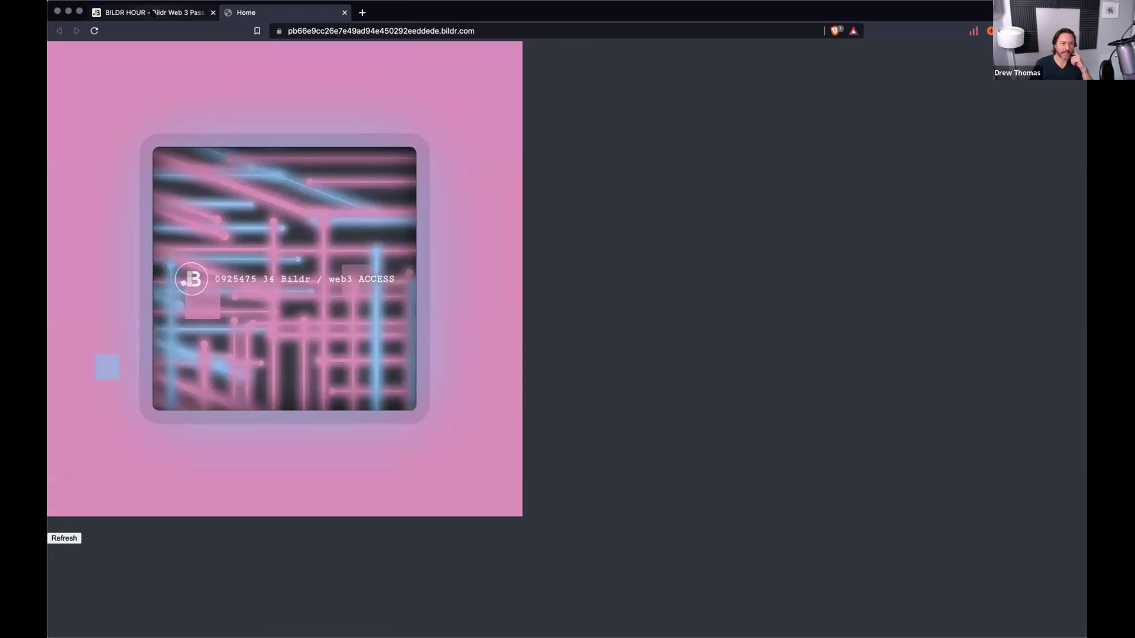
# In the Bildr Studio tab, examine the Home page canvas and select the separate red line and one square pages.
pyautogui.click(155, 13)
pyautogui.scroll(1, 474, 287)
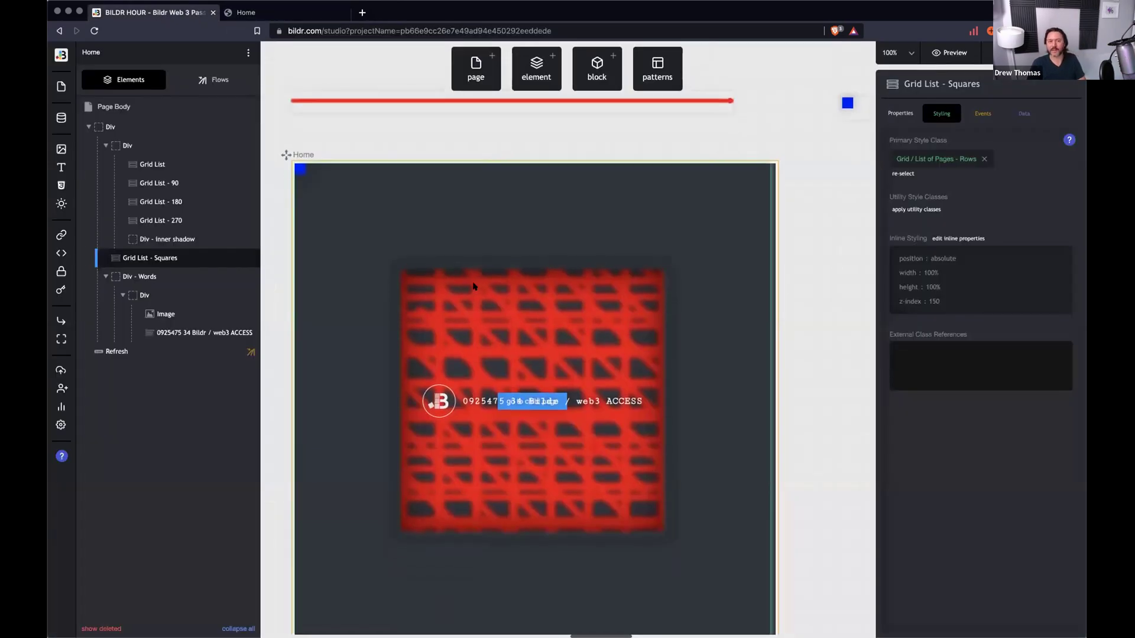
pyautogui.scroll(-1, 444, 313)
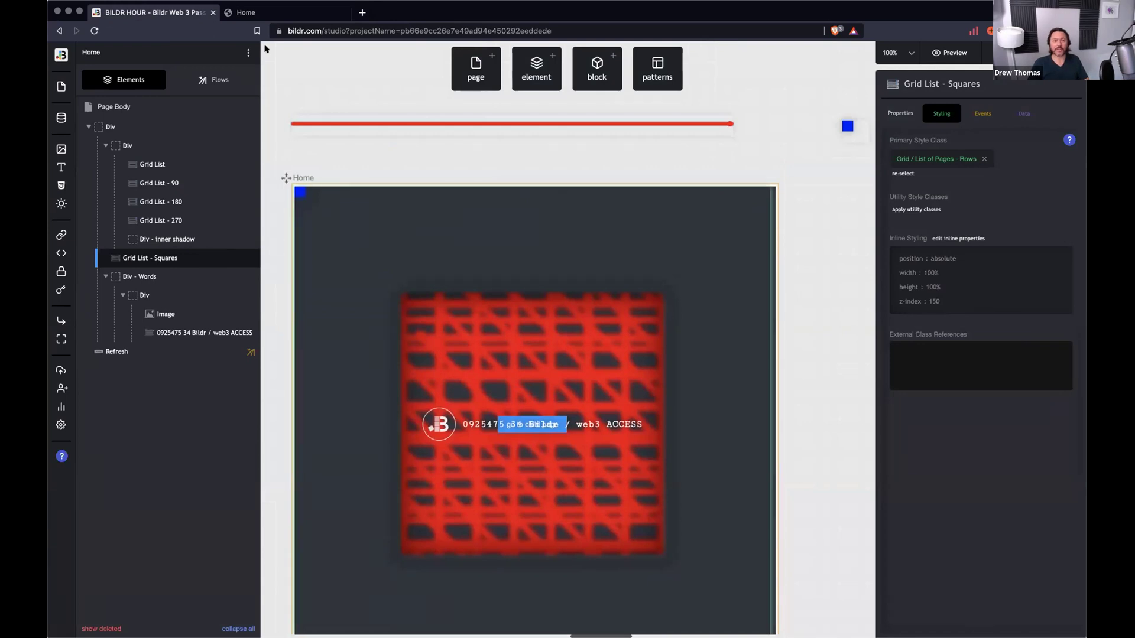
pyautogui.hotkey('ctrl', 'Tab')
pyautogui.hotkey('ctrl', 'Tab')
pyautogui.click(653, 129)
pyautogui.click(847, 127)
# Return to the pass preview and refresh the artwork for further random variations.
pyautogui.click(246, 13)
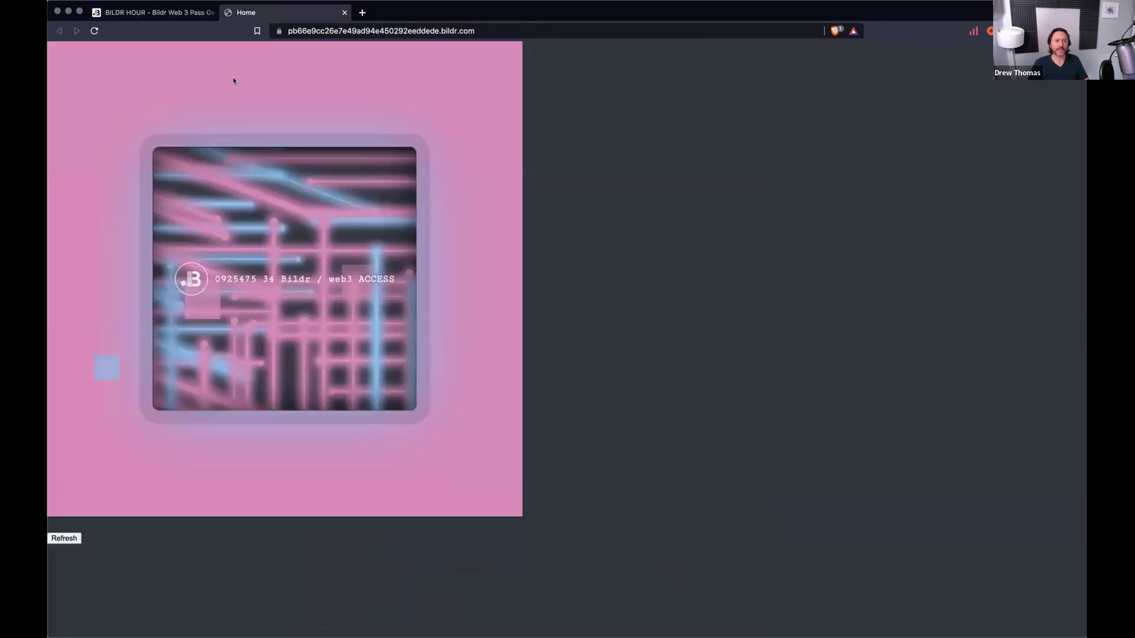
pyautogui.click(61, 537)
pyautogui.click(61, 538)
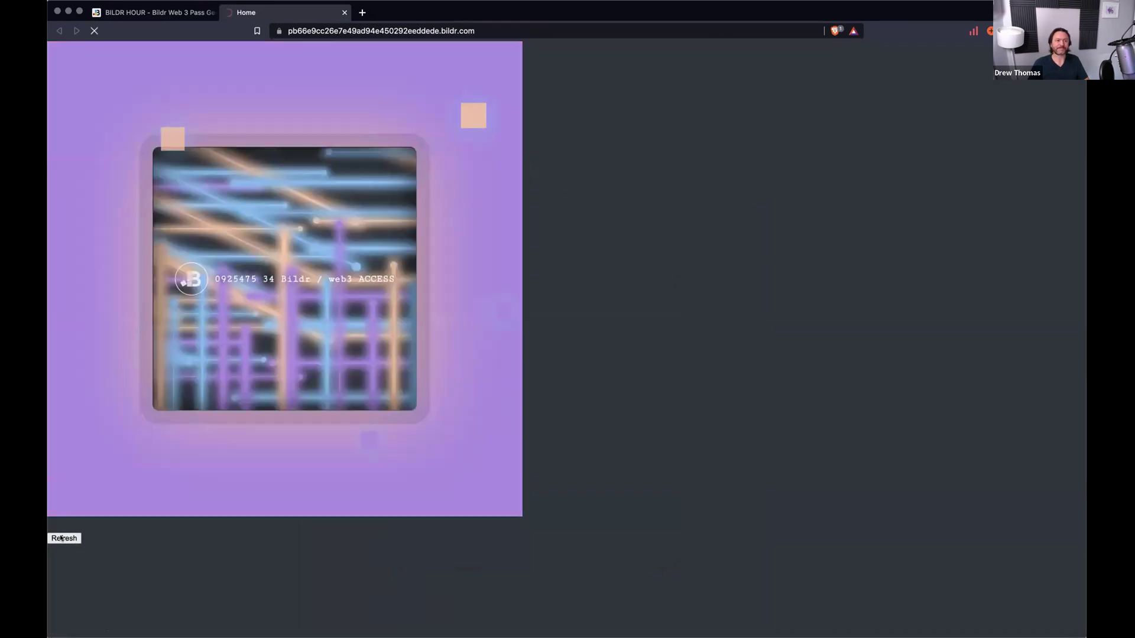
# Back in Bildr Studio, hide Grid List - 270 on the Home page through the display property of its inline style.
pyautogui.click(155, 12)
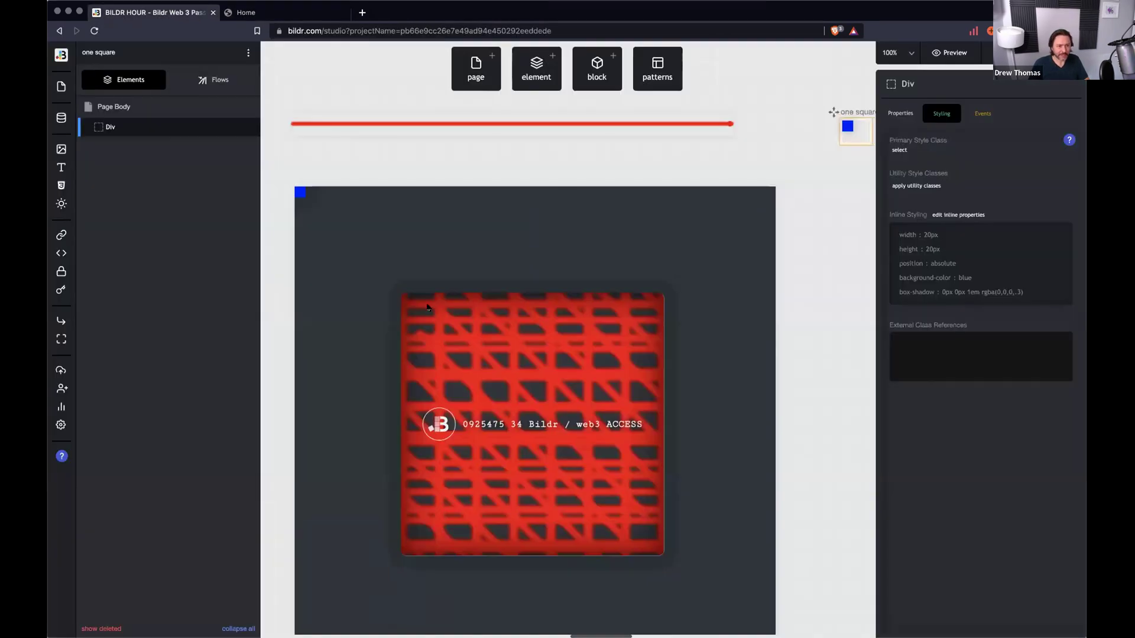
pyautogui.click(524, 328)
pyautogui.click(512, 406)
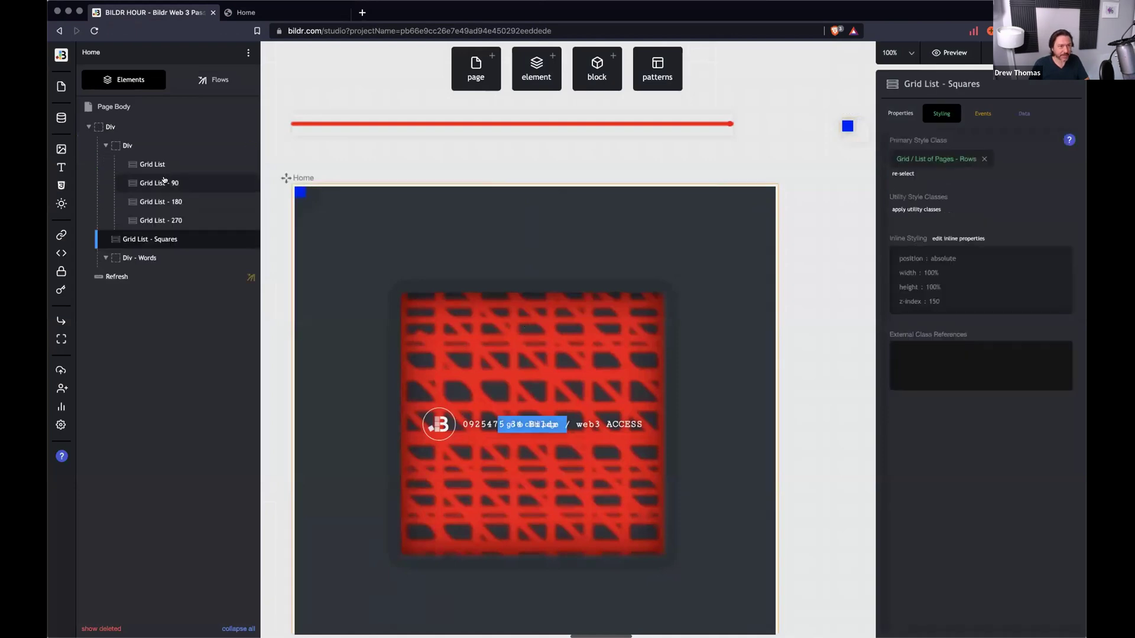
pyautogui.click(159, 220)
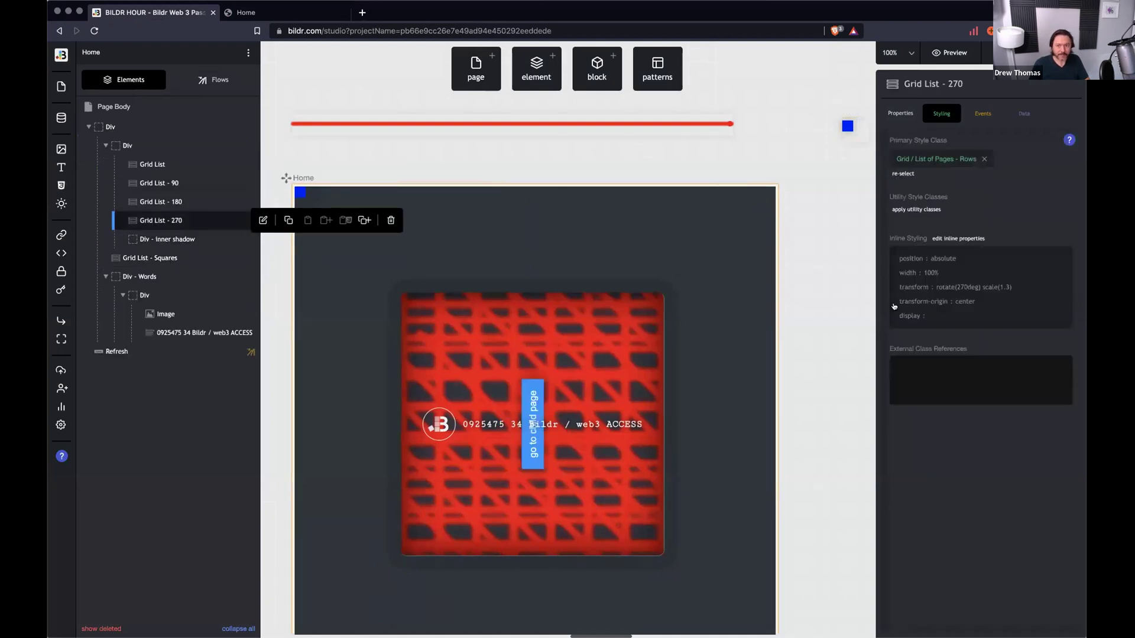
pyautogui.click(939, 306)
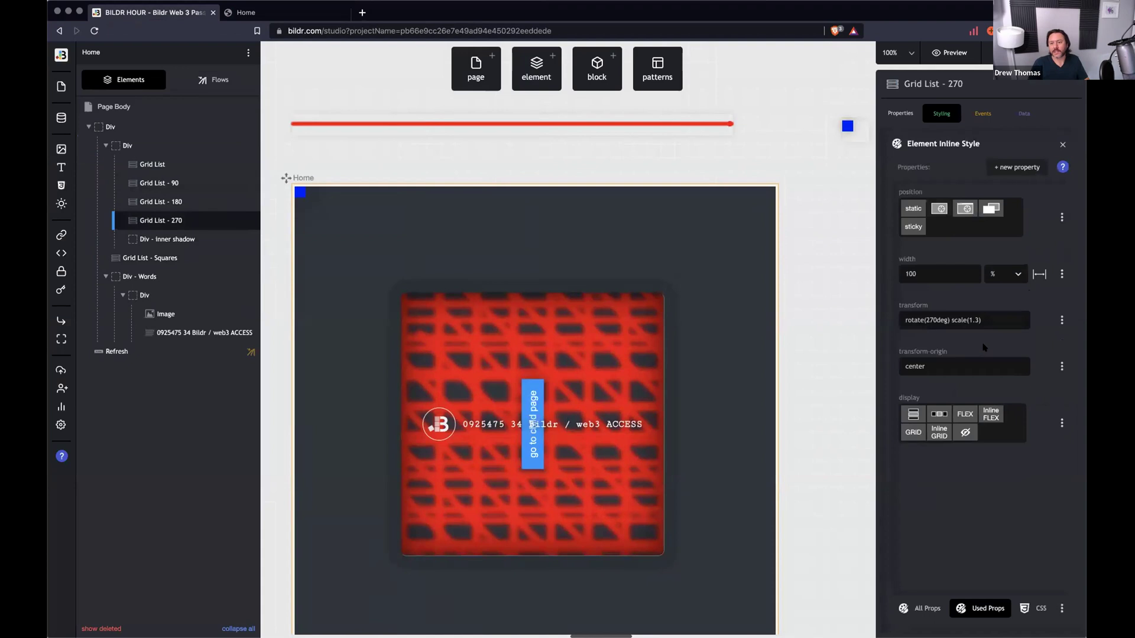
# Hide Grid List - 180 and Grid List - 90 through their inline display property, and select the base Grid List.
pyautogui.click(161, 202)
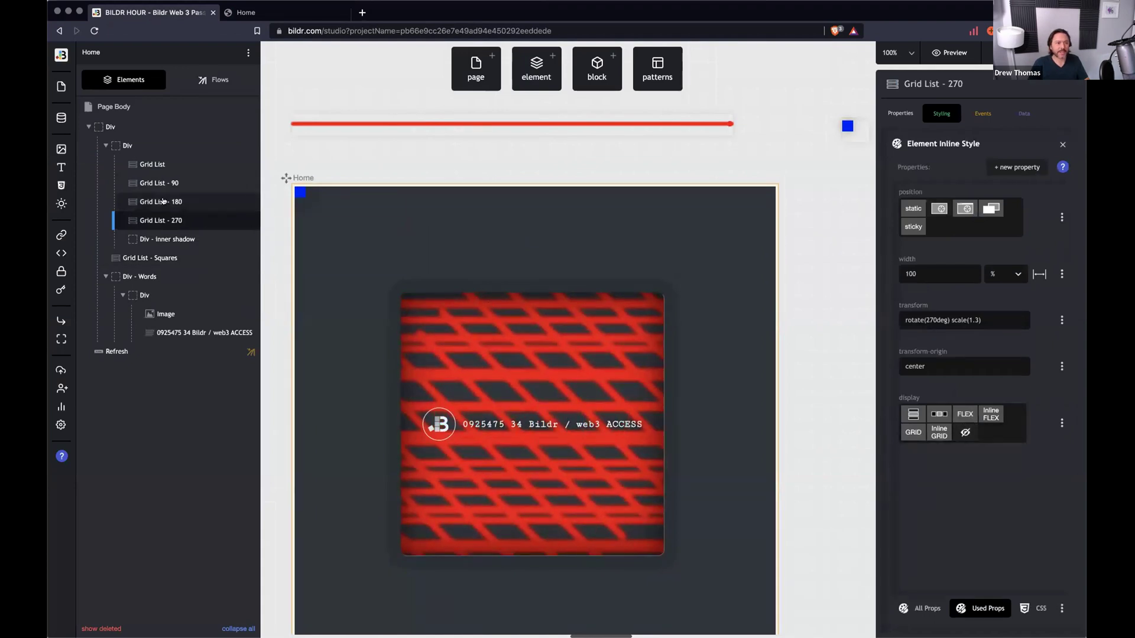
pyautogui.click(989, 303)
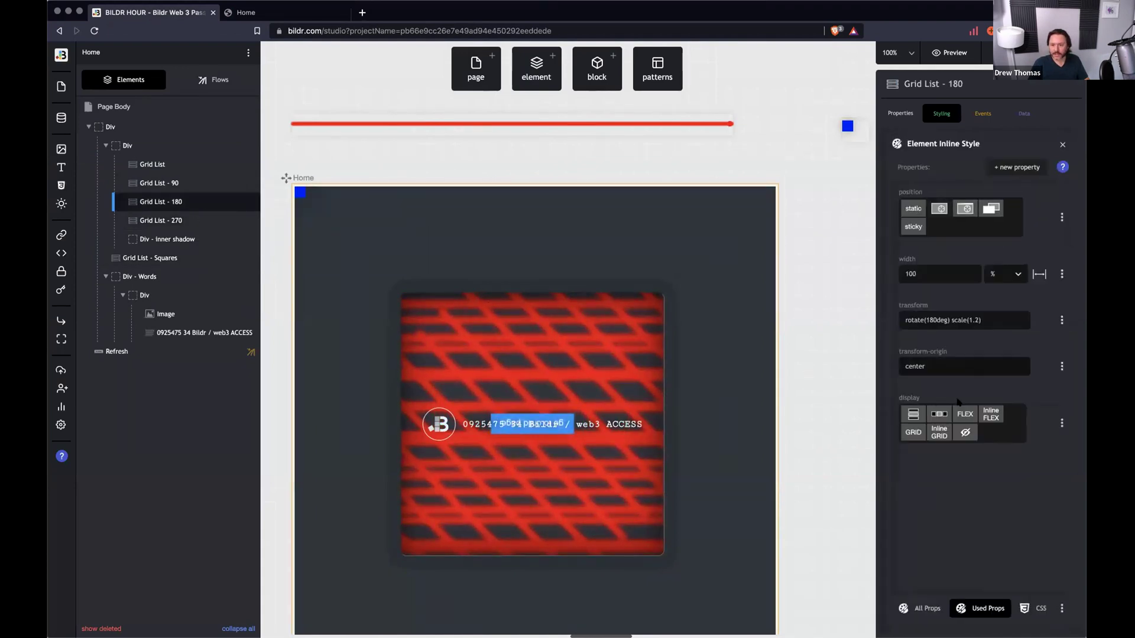
pyautogui.click(177, 184)
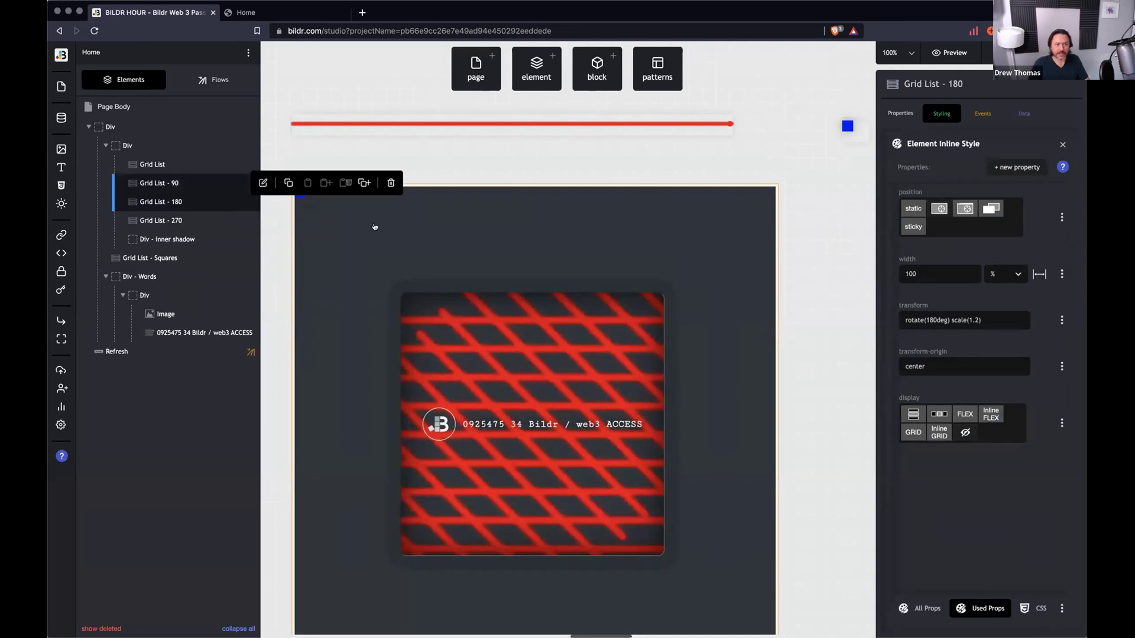
pyautogui.click(965, 300)
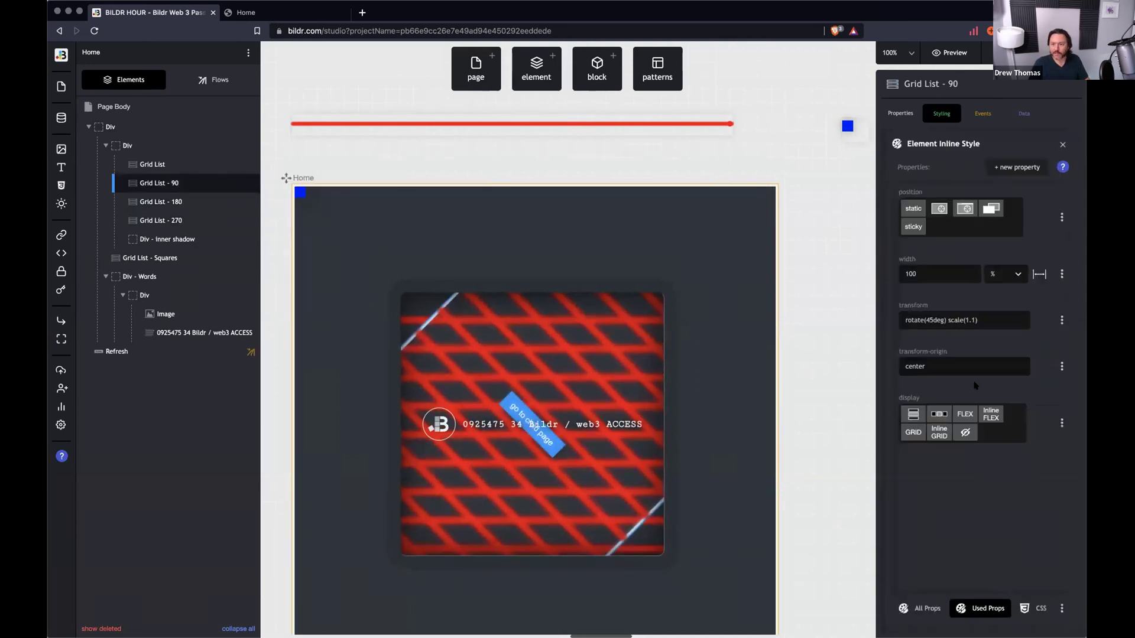
pyautogui.click(965, 432)
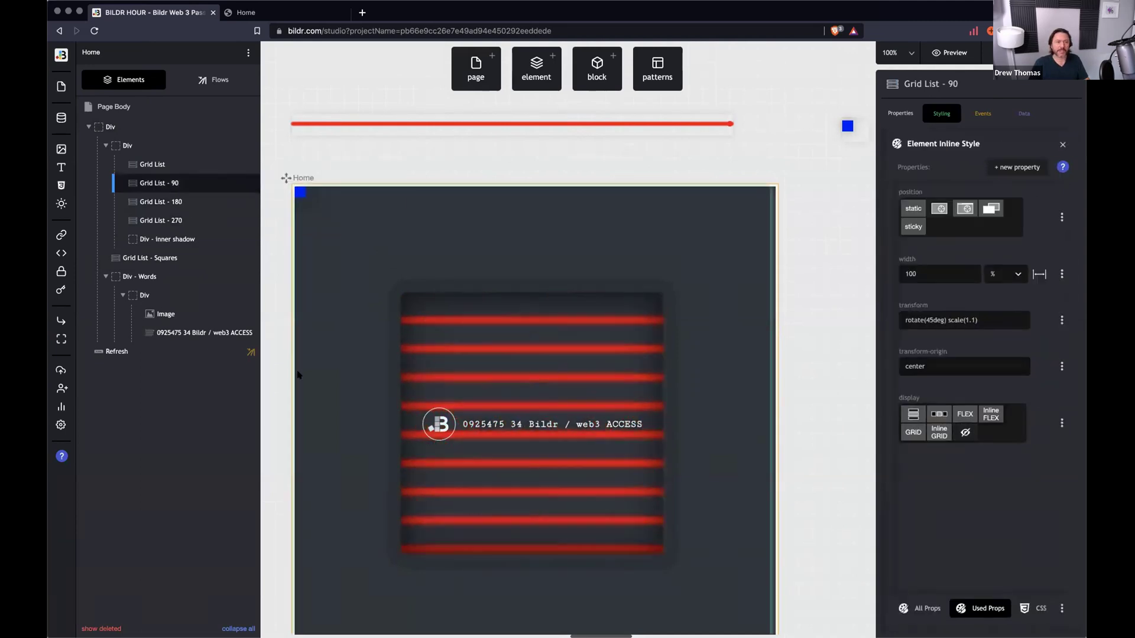
pyautogui.click(152, 164)
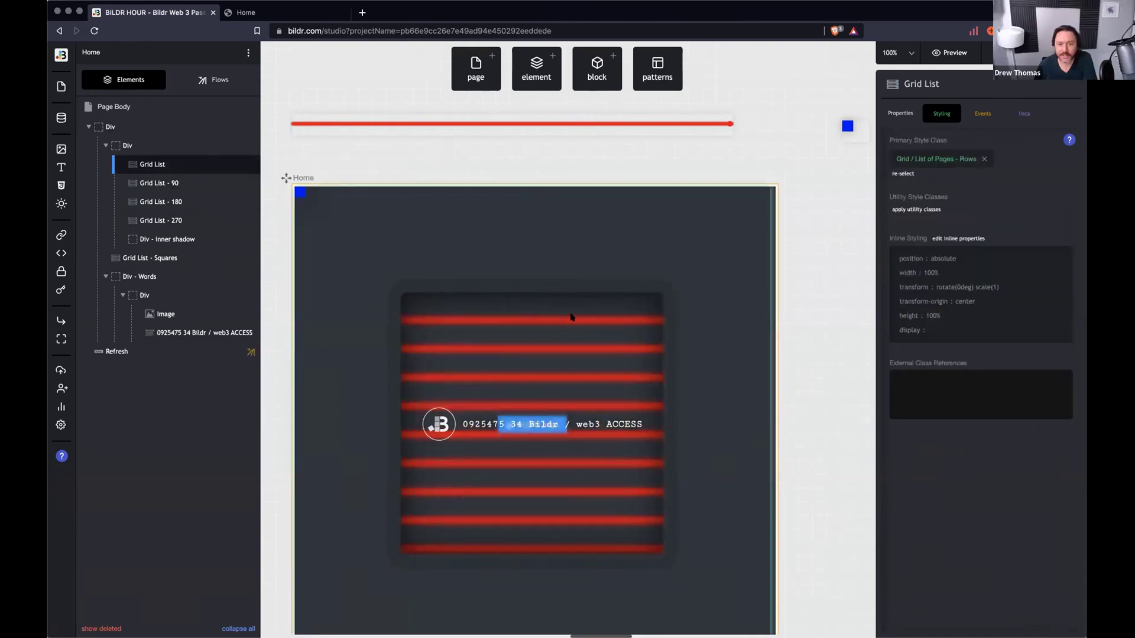
# Open the One line page's Page Binding flow and examine its Set Height (stroke width) flow.
pyautogui.click(590, 131)
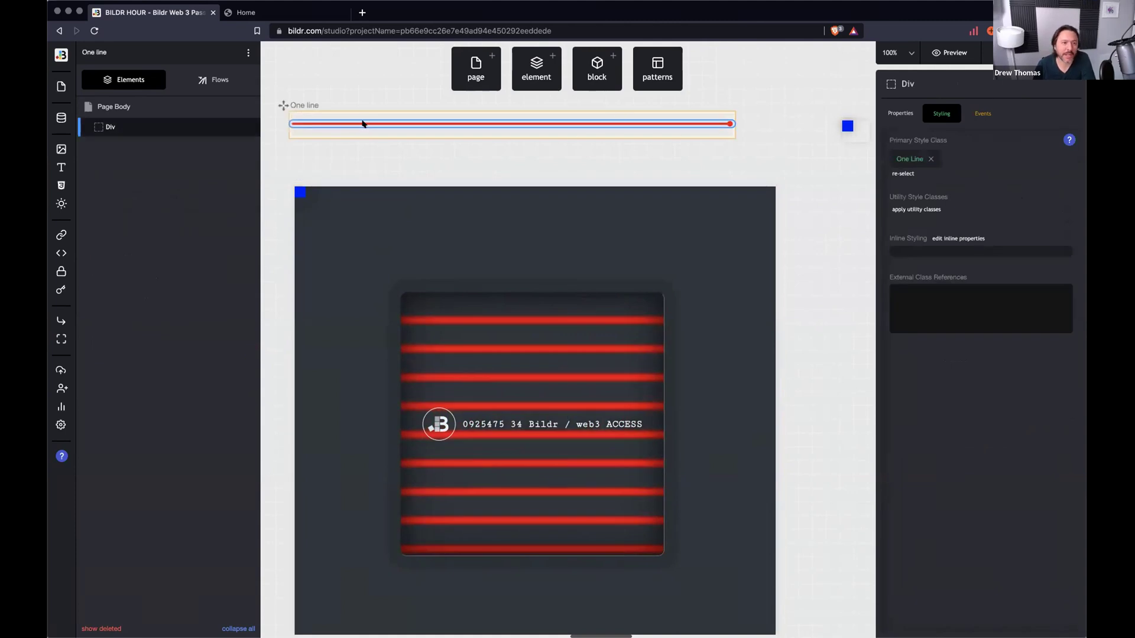
pyautogui.click(213, 79)
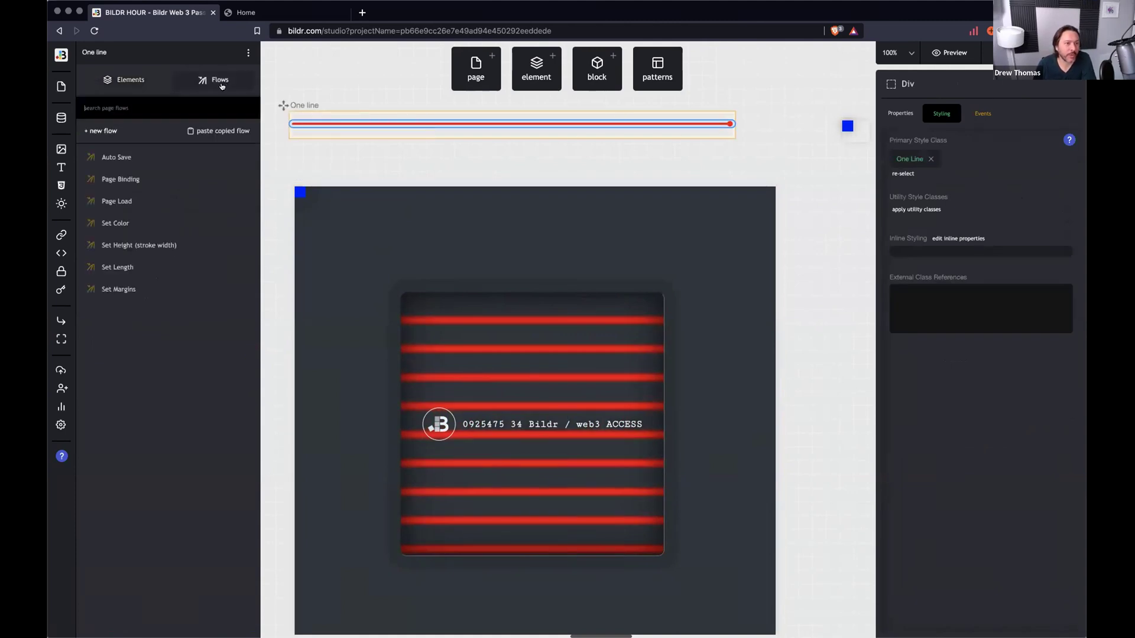
pyautogui.click(124, 180)
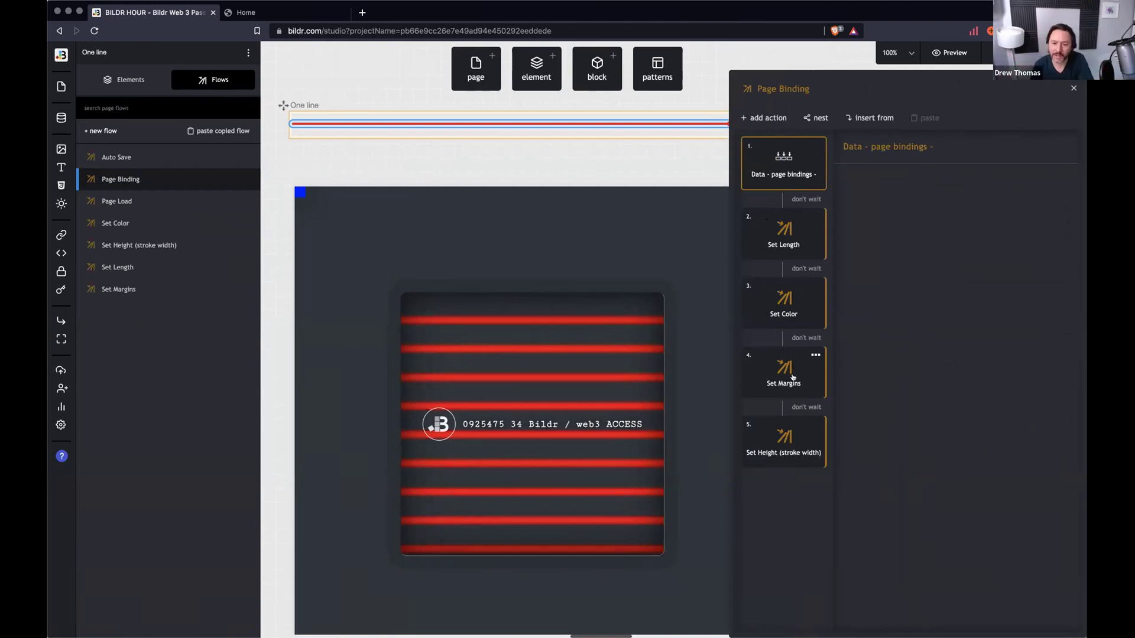
pyautogui.doubleClick(777, 443)
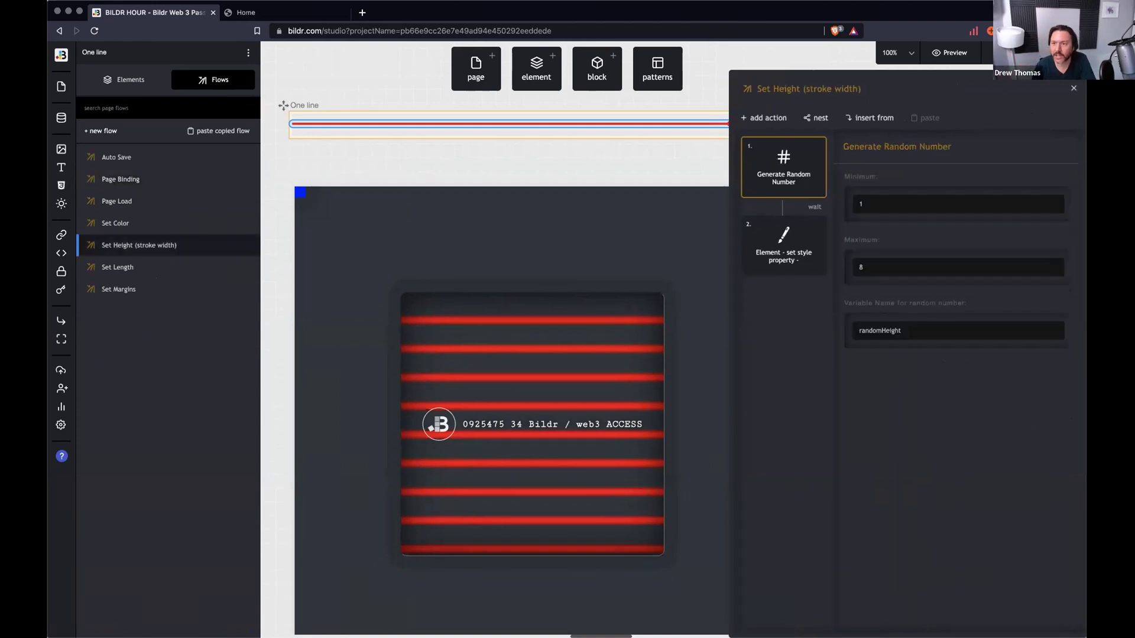
pyautogui.click(1074, 88)
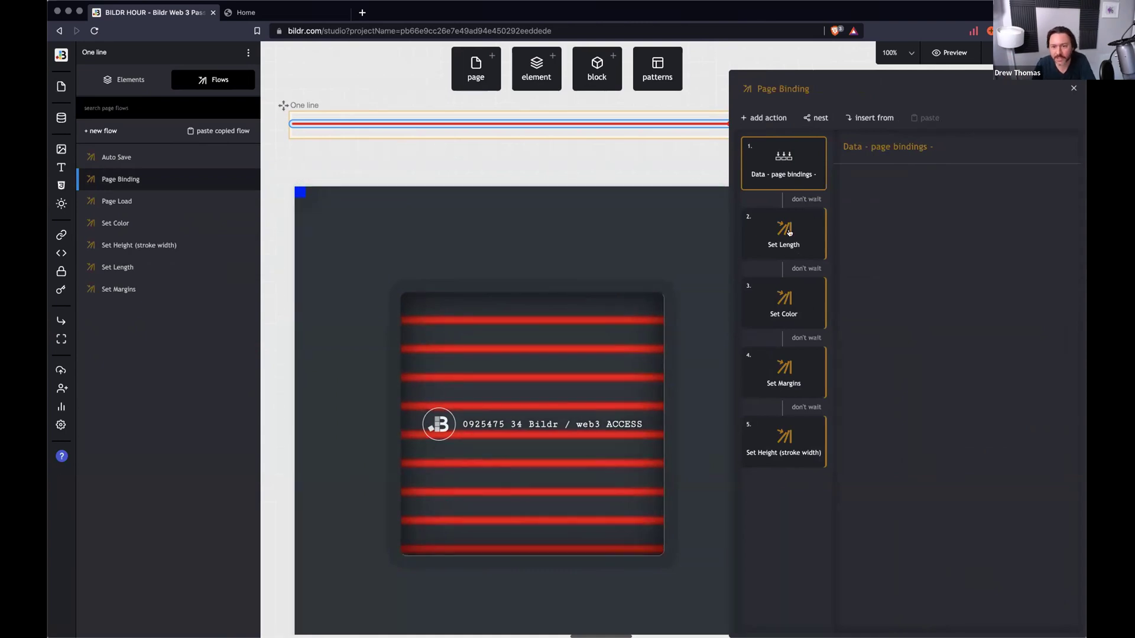
# Examine the Set Length flow's random number range, variable name and the action that styles the line's width.
pyautogui.doubleClick(784, 240)
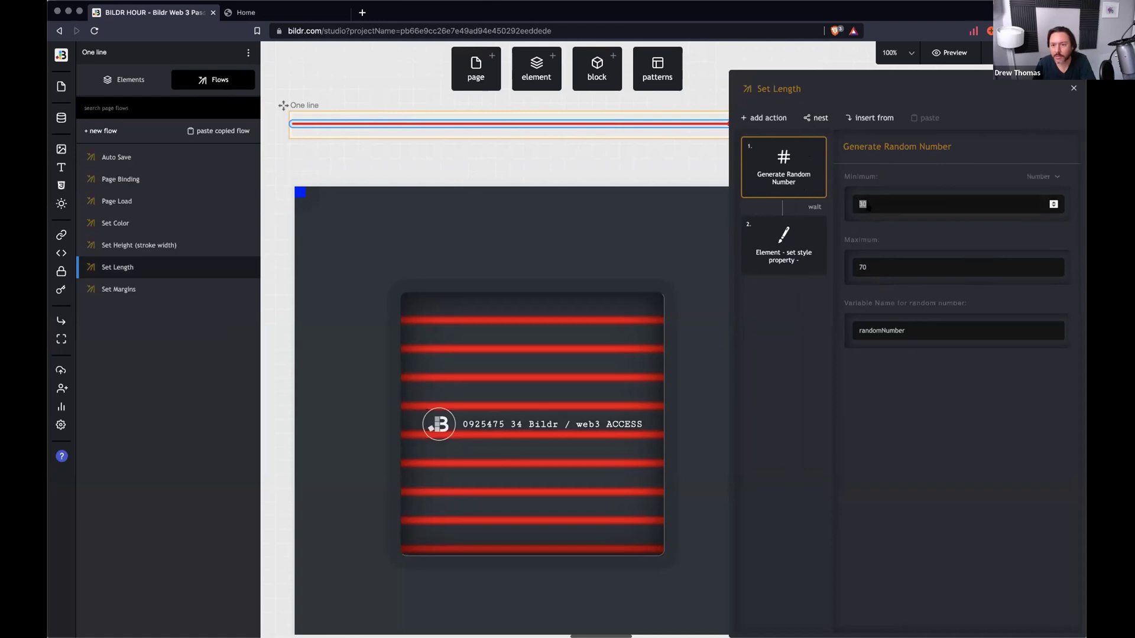
pyautogui.doubleClick(862, 267)
pyautogui.click(860, 328)
pyautogui.click(776, 256)
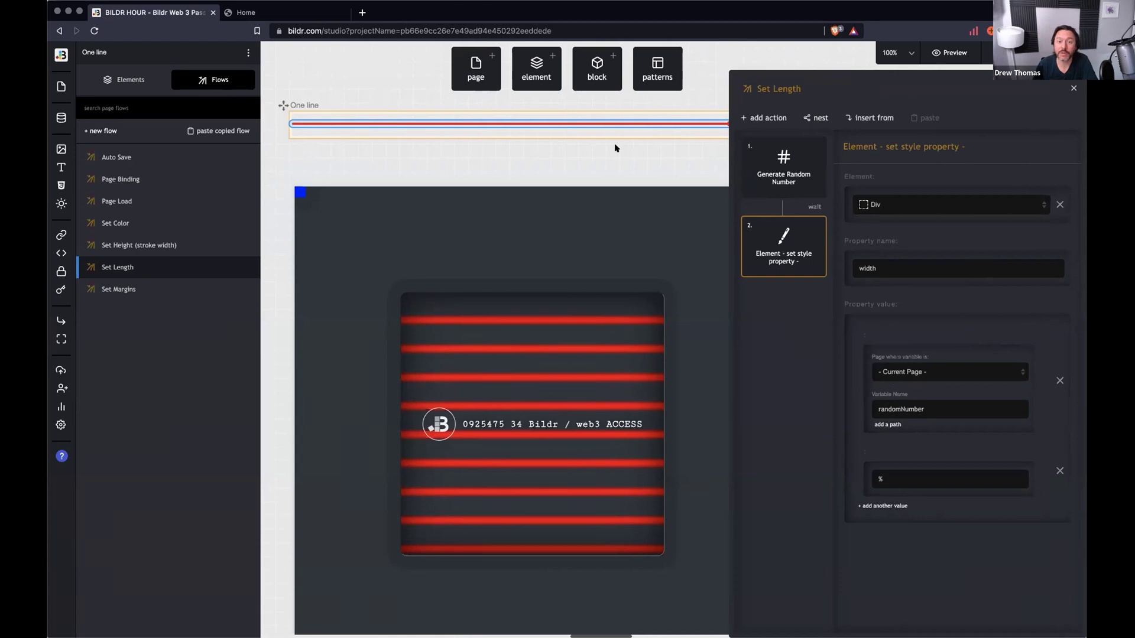
pyautogui.click(1074, 89)
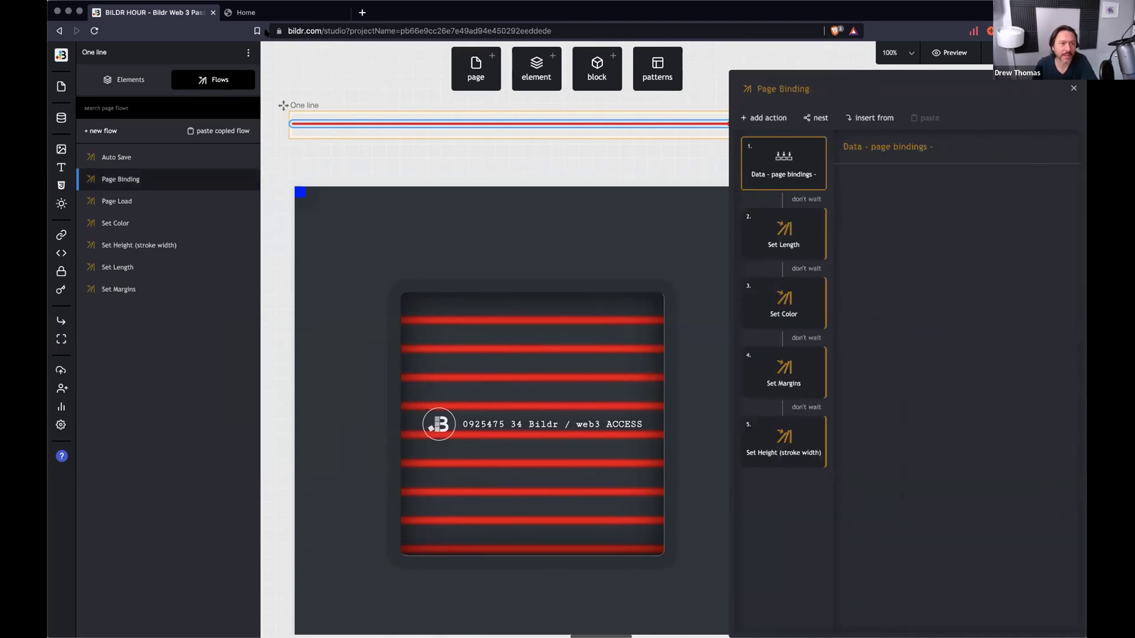
# Switch to the pass preview and refresh the artwork repeatedly to view the single set of horizontal lines.
pyautogui.click(248, 12)
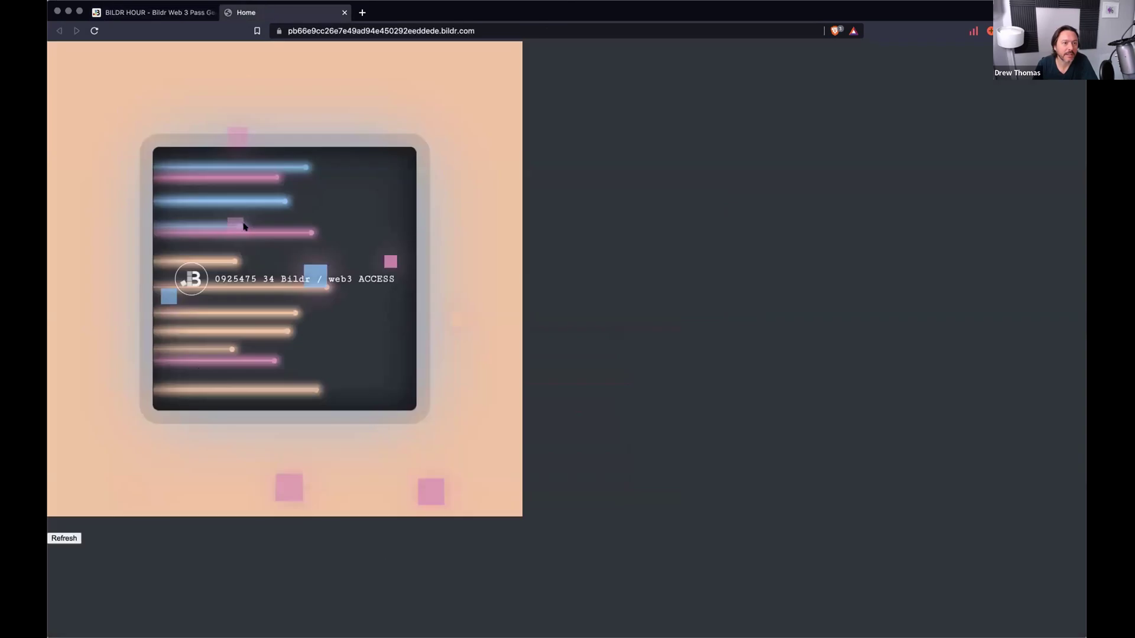
pyautogui.click(64, 538)
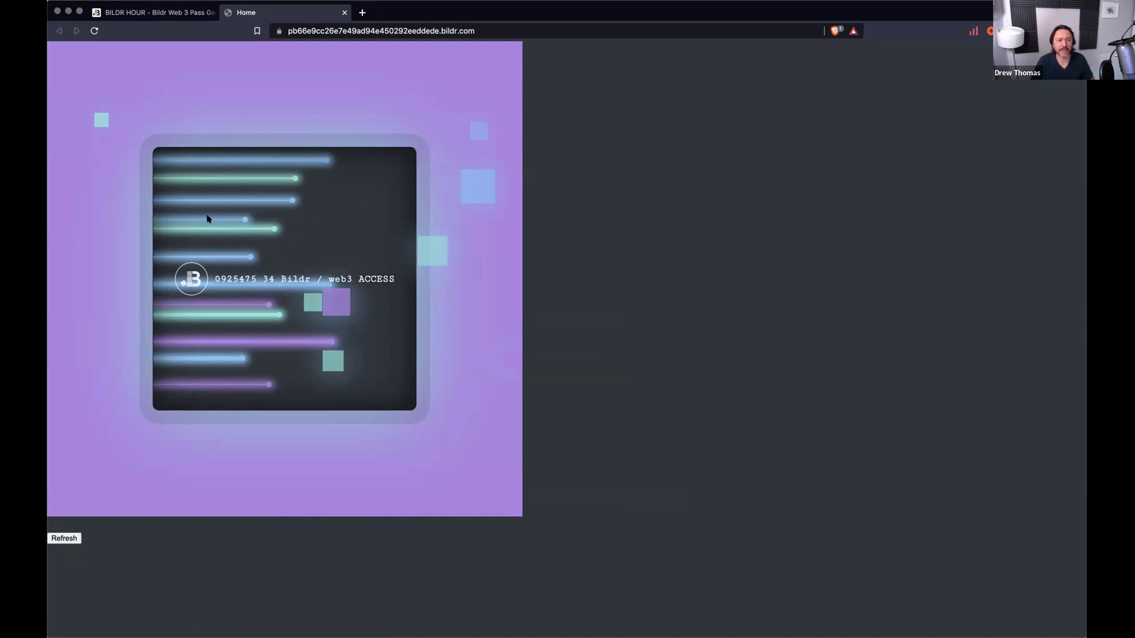
pyautogui.click(59, 538)
pyautogui.click(60, 538)
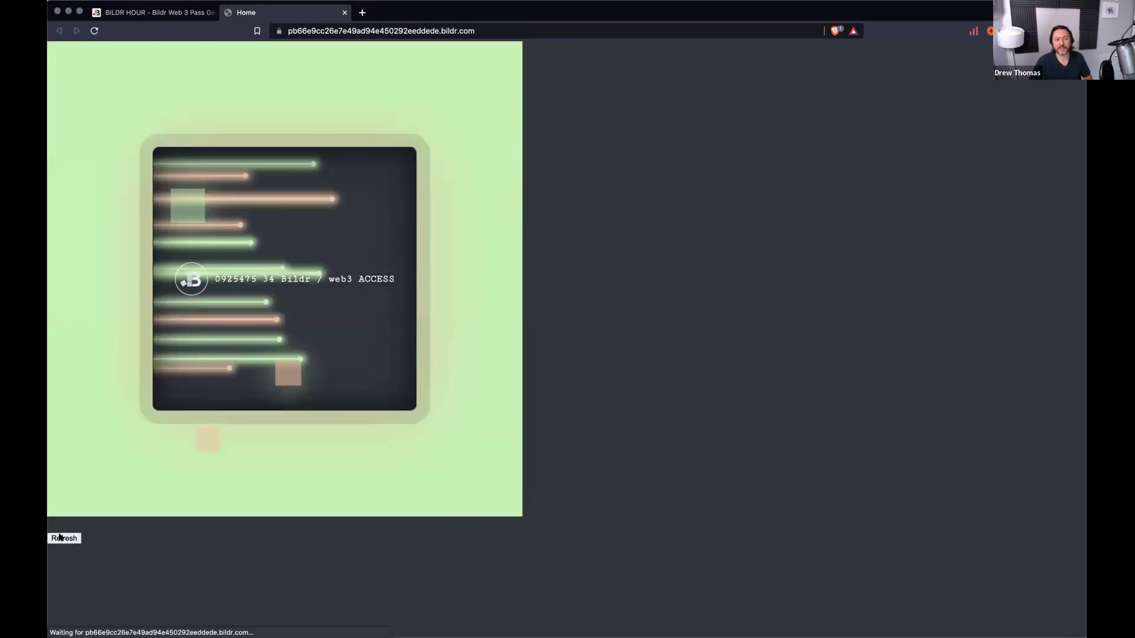
pyautogui.click(59, 538)
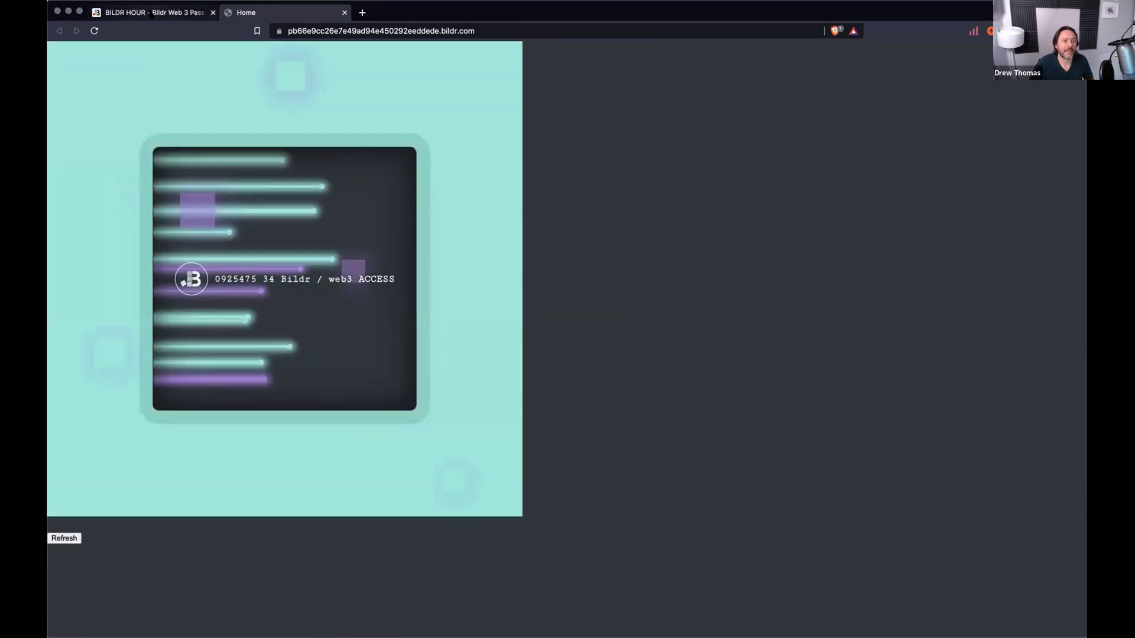
# Back in Bildr Studio, clear the display property of Grid List - 90 on the Home page and check its transform value.
pyautogui.click(150, 12)
pyautogui.click(131, 79)
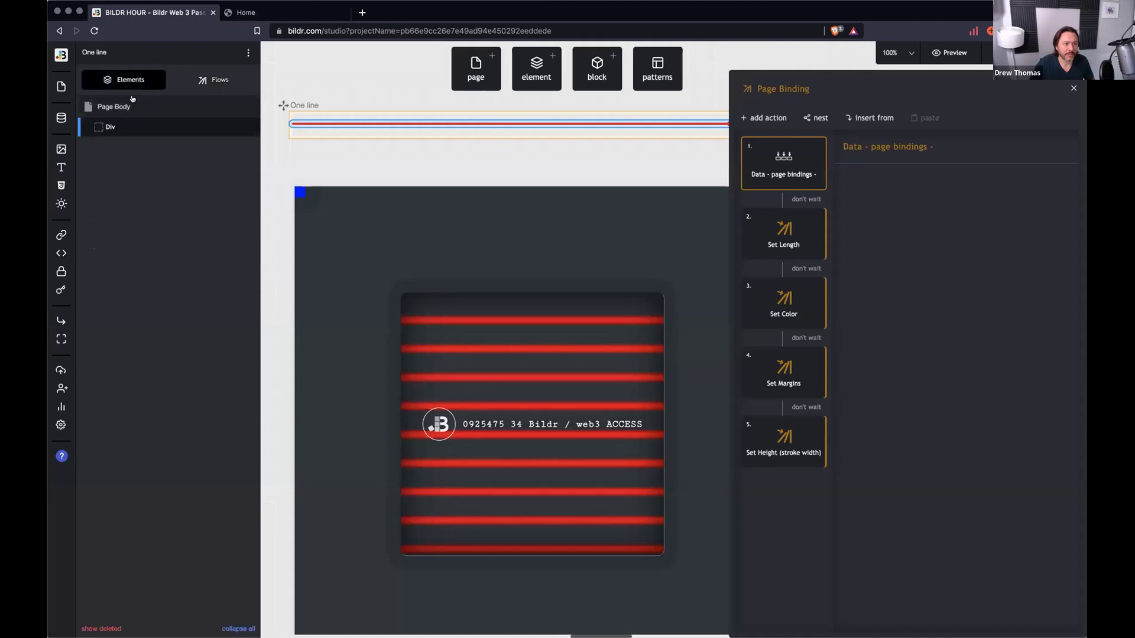
pyautogui.click(564, 372)
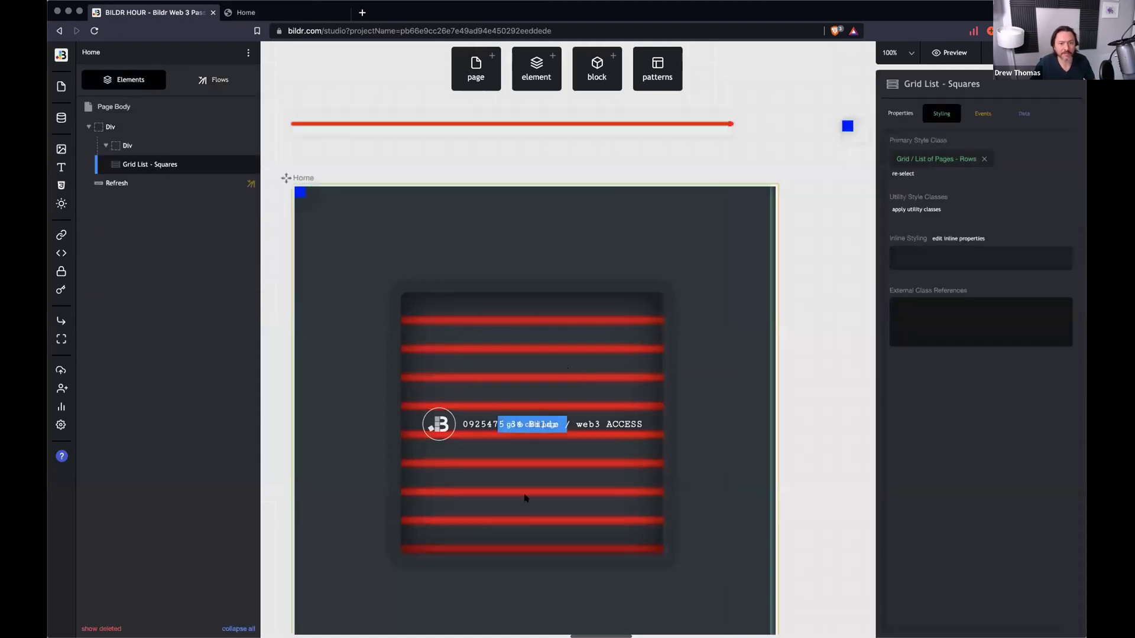
pyautogui.click(150, 184)
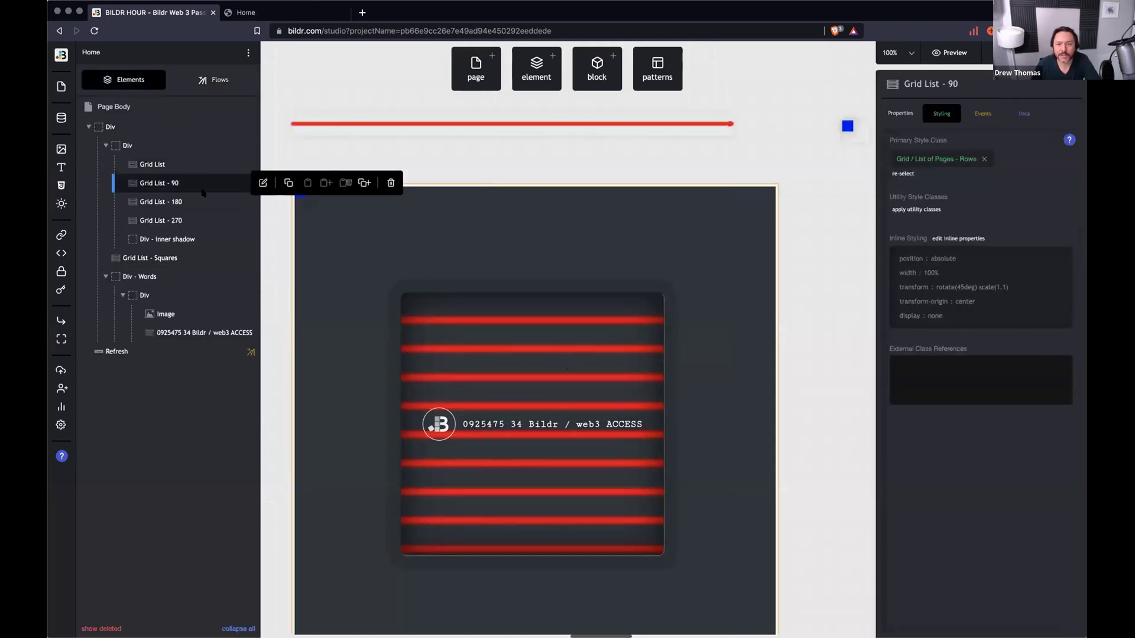
pyautogui.click(937, 290)
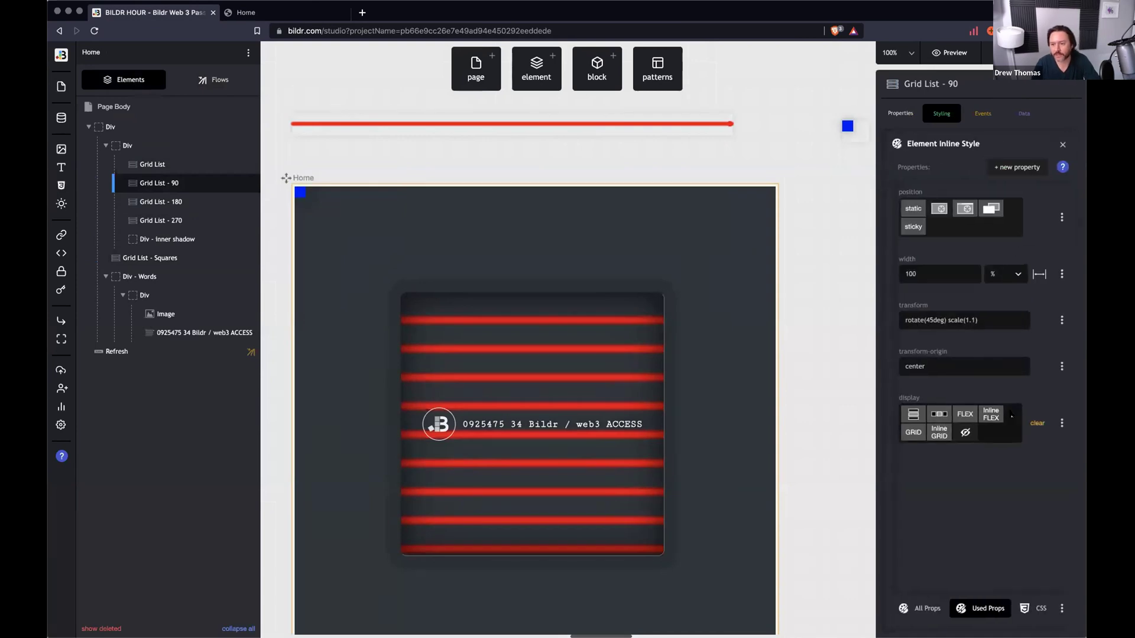
pyautogui.click(1036, 424)
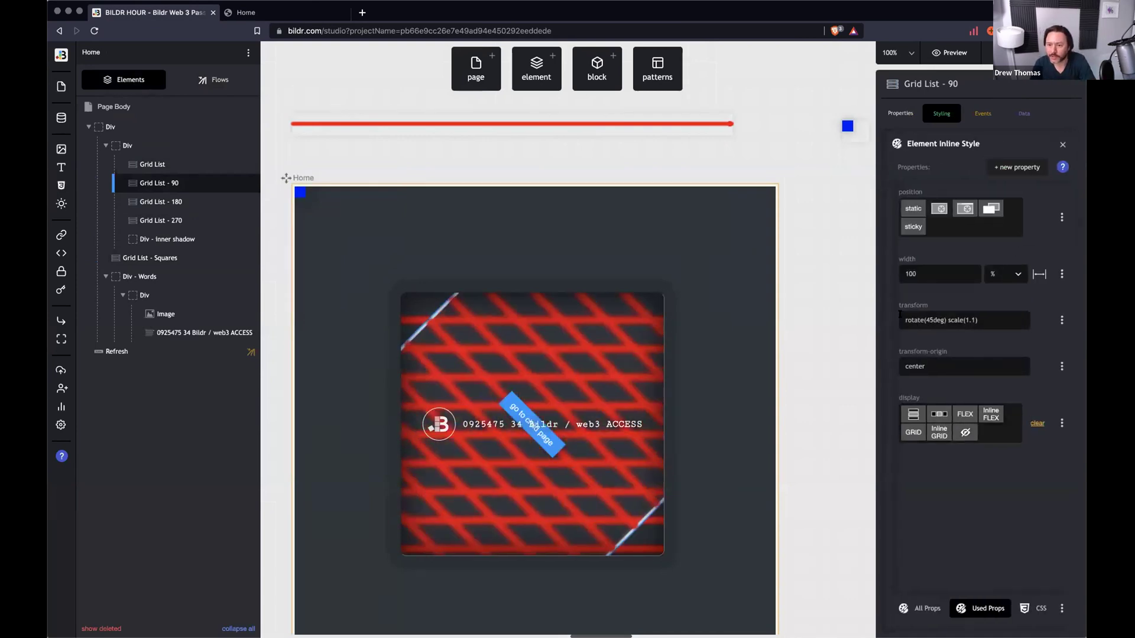
pyautogui.moveTo(926, 321); pyautogui.dragTo(976, 320)
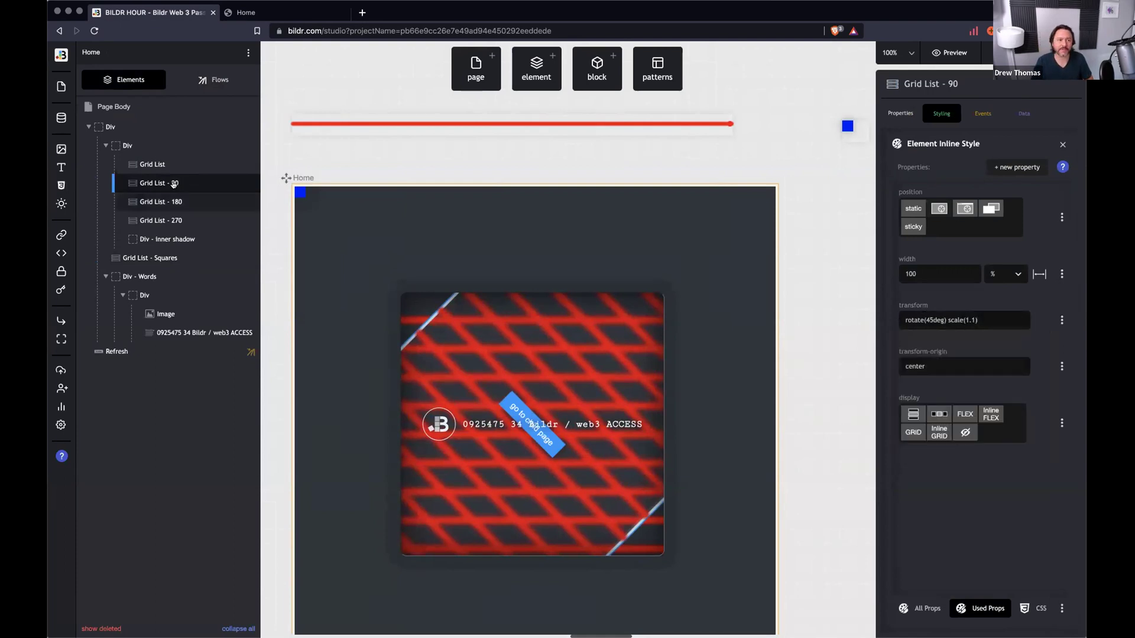
# Clear the inline display property of Grid List - 180 and Grid List - 270 to show both again.
pyautogui.click(177, 201)
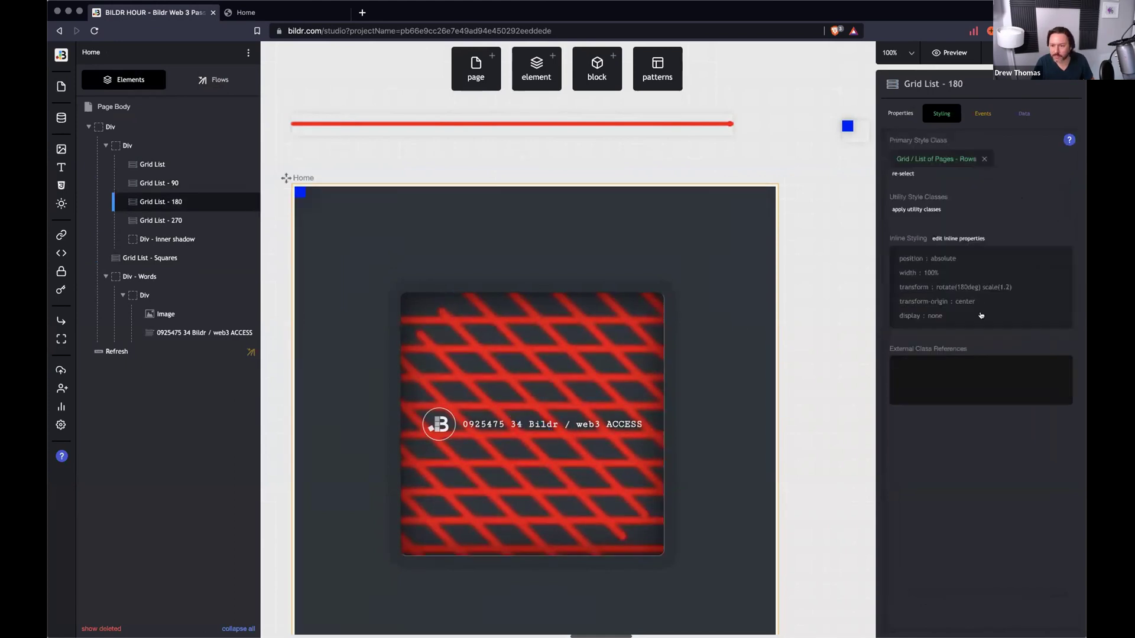
pyautogui.click(978, 329)
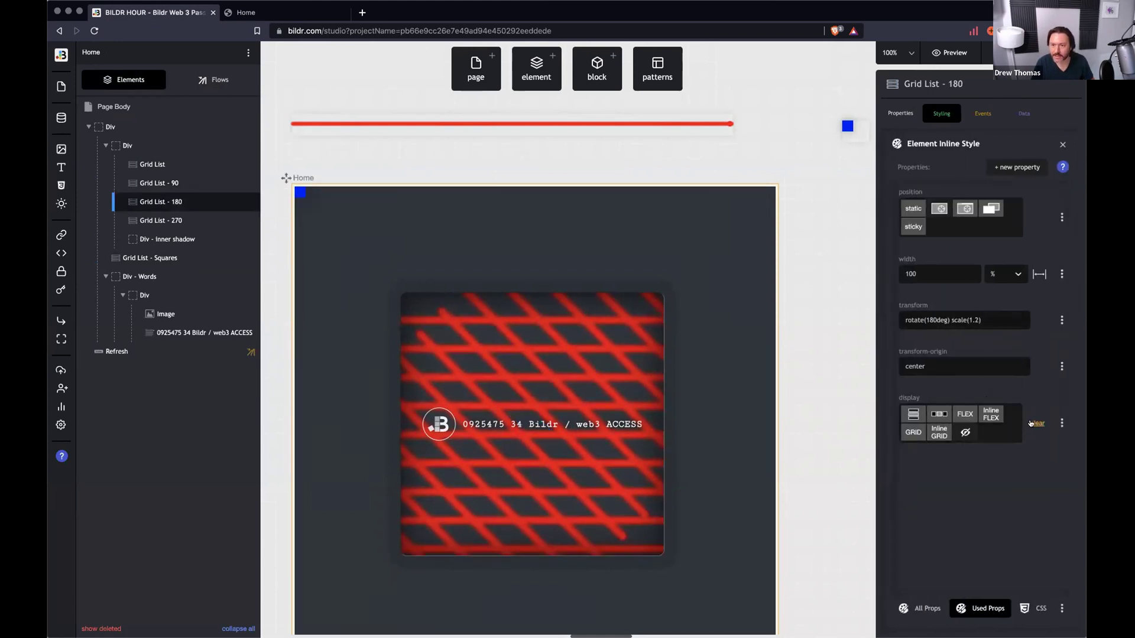
pyautogui.click(161, 221)
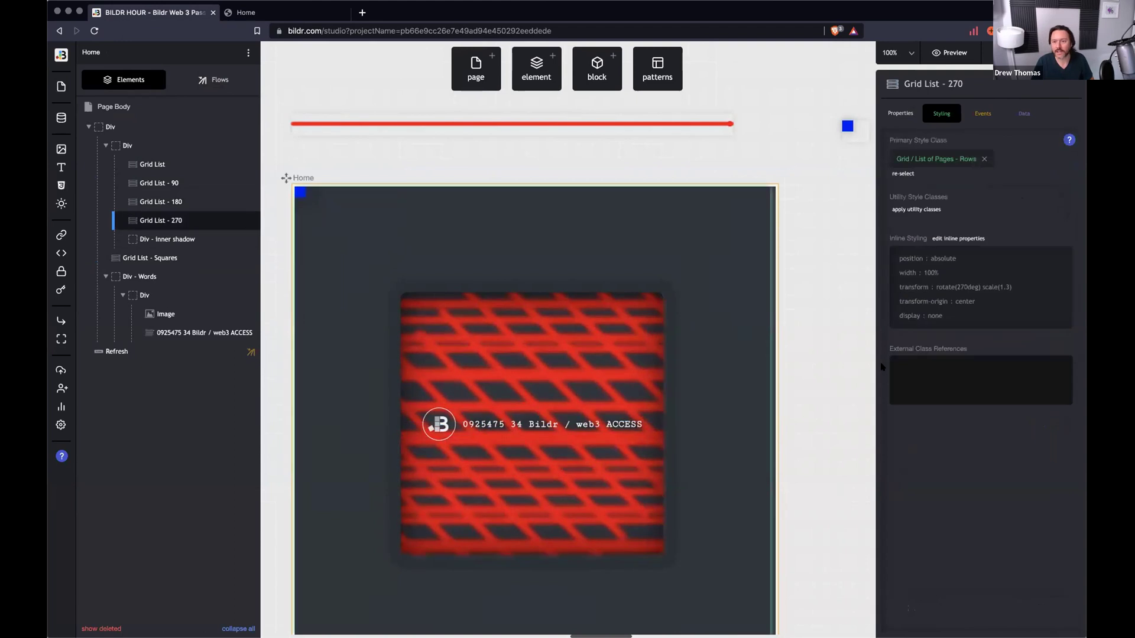
pyautogui.click(939, 314)
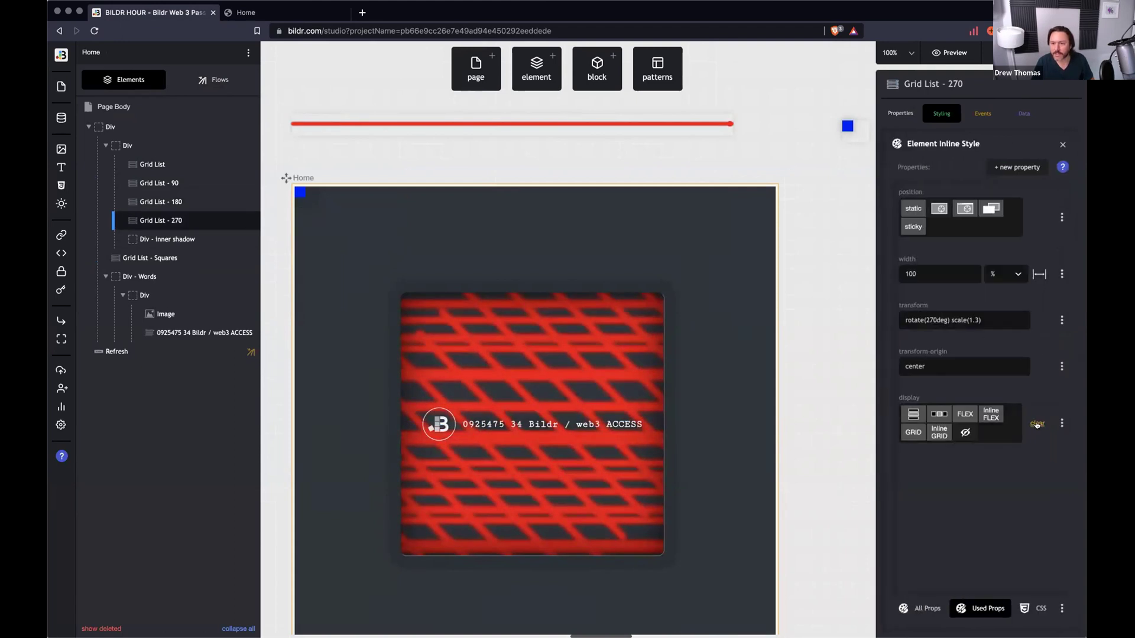
pyautogui.click(1037, 424)
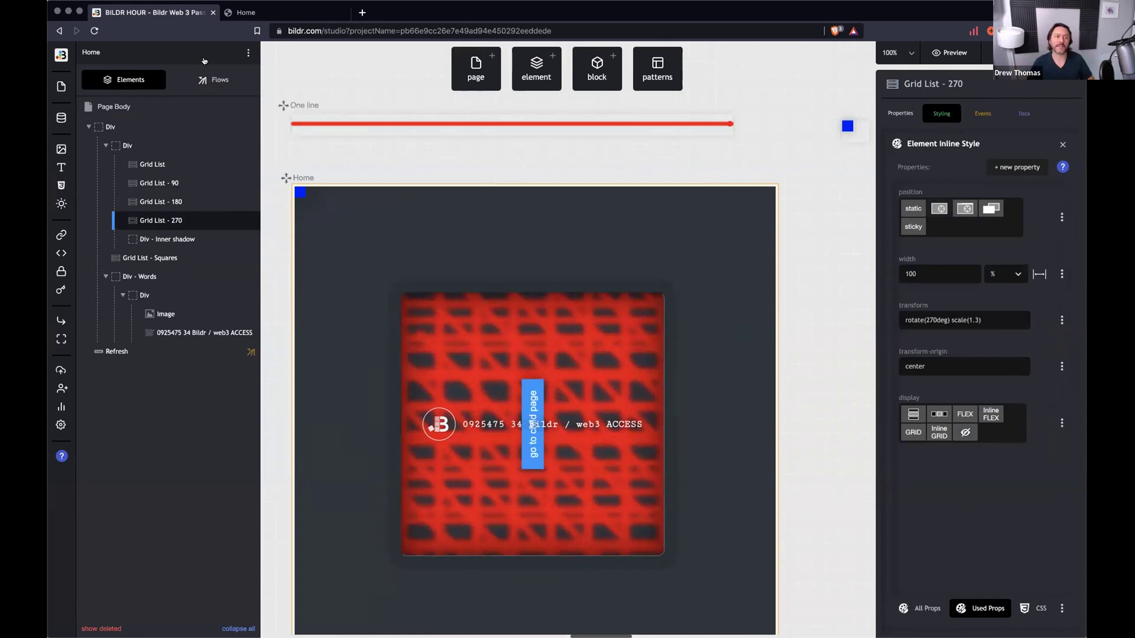
# Return to the pass preview and refresh the artwork repeatedly to view variations using all four line grids.
pyautogui.click(246, 12)
pyautogui.click(66, 537)
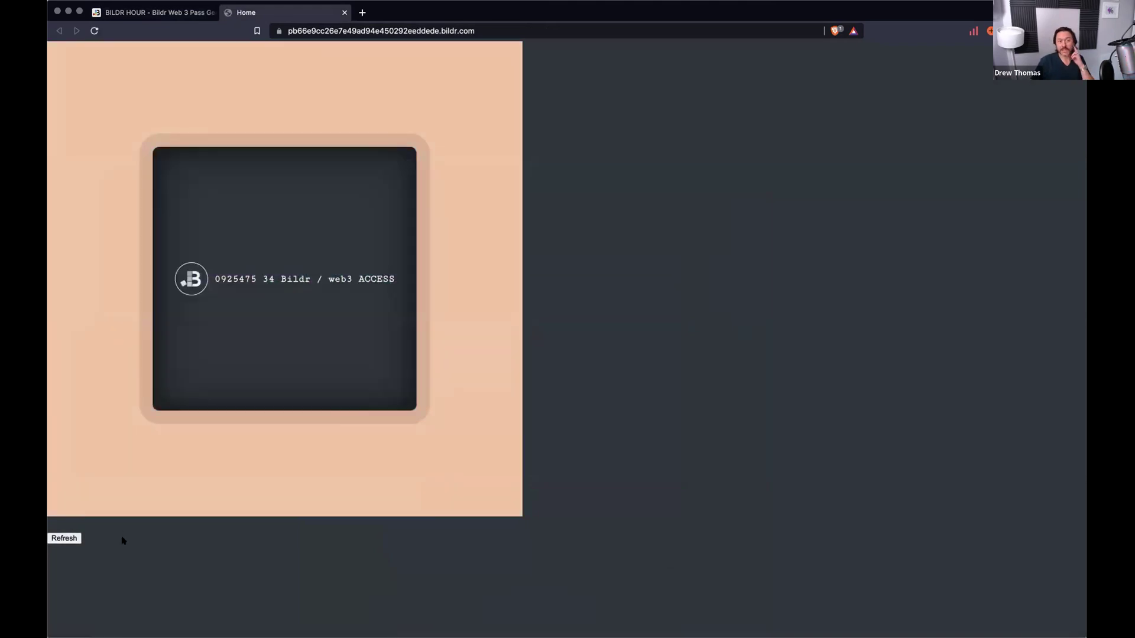
pyautogui.click(63, 537)
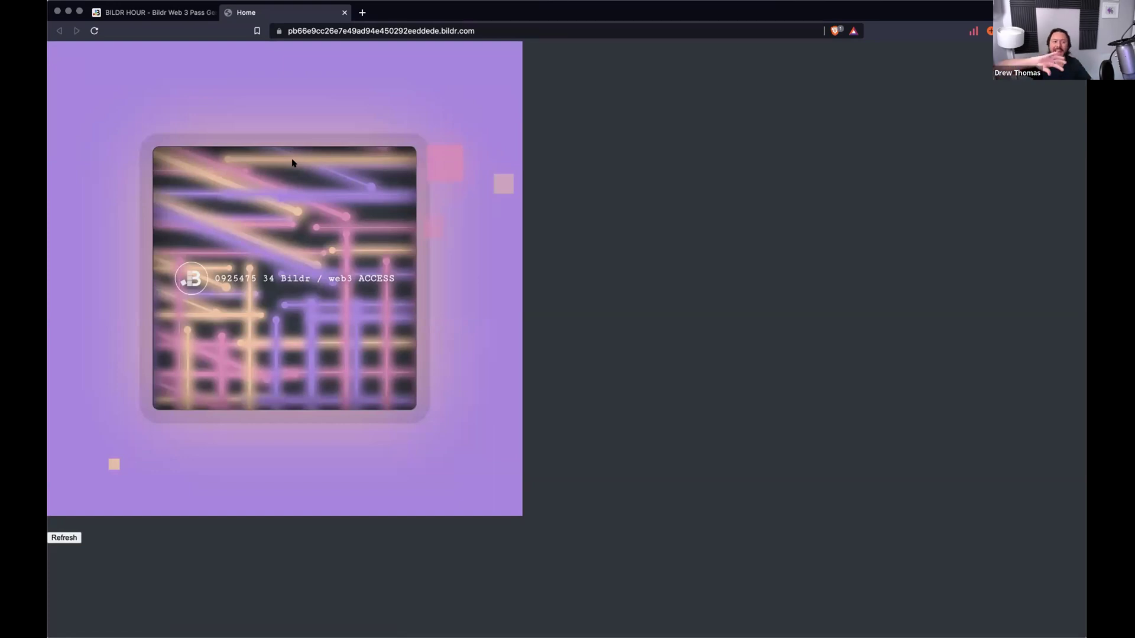
pyautogui.click(57, 536)
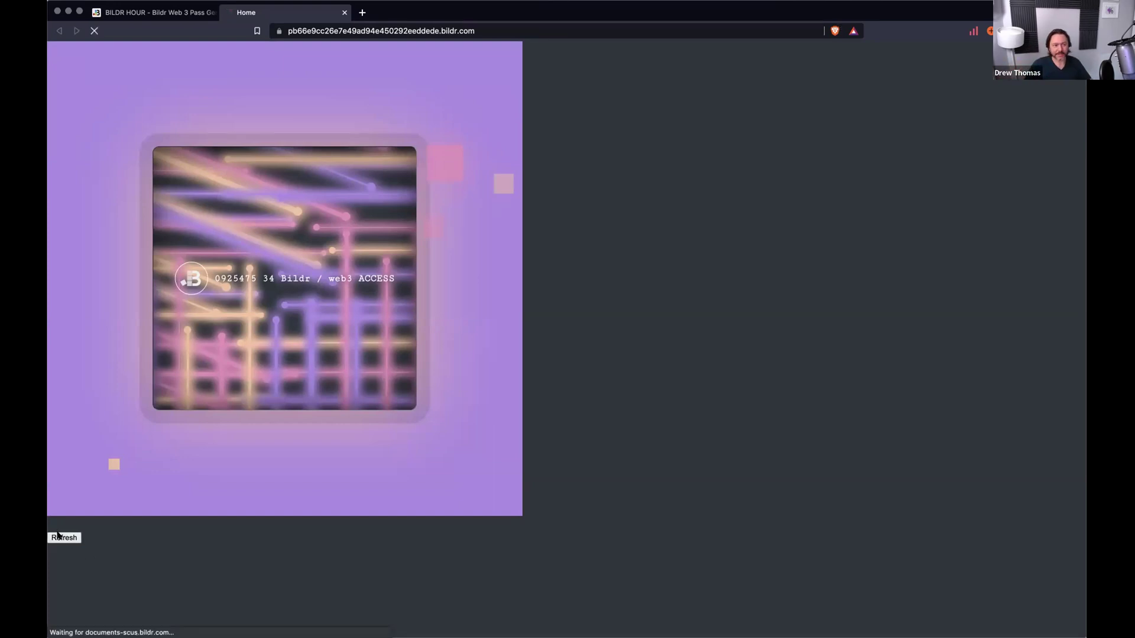
pyautogui.click(58, 535)
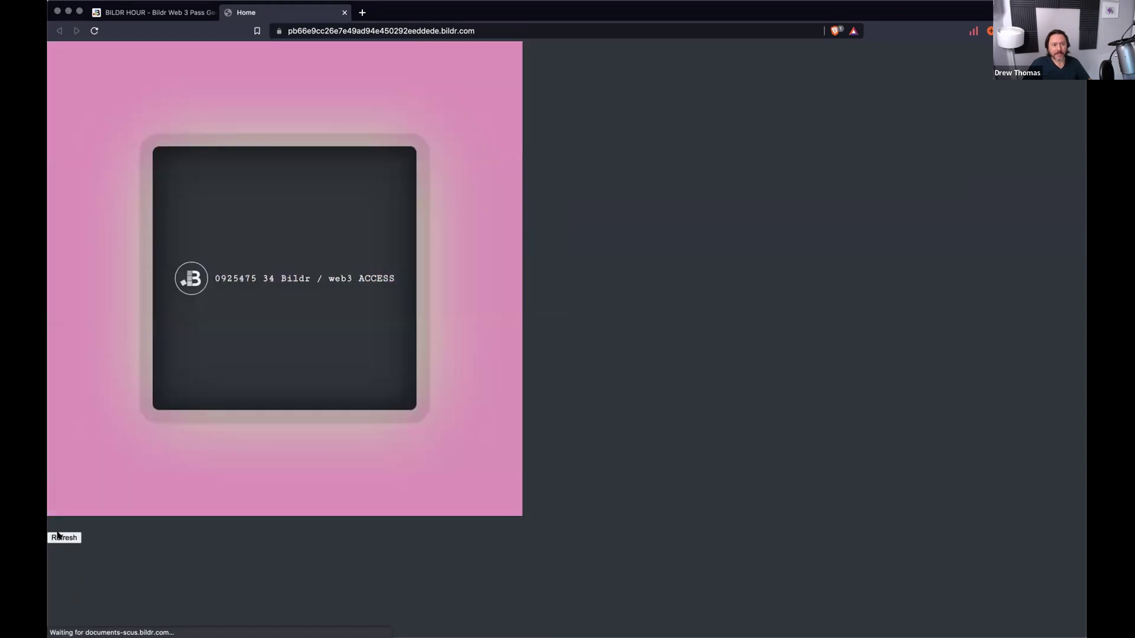
pyautogui.click(58, 535)
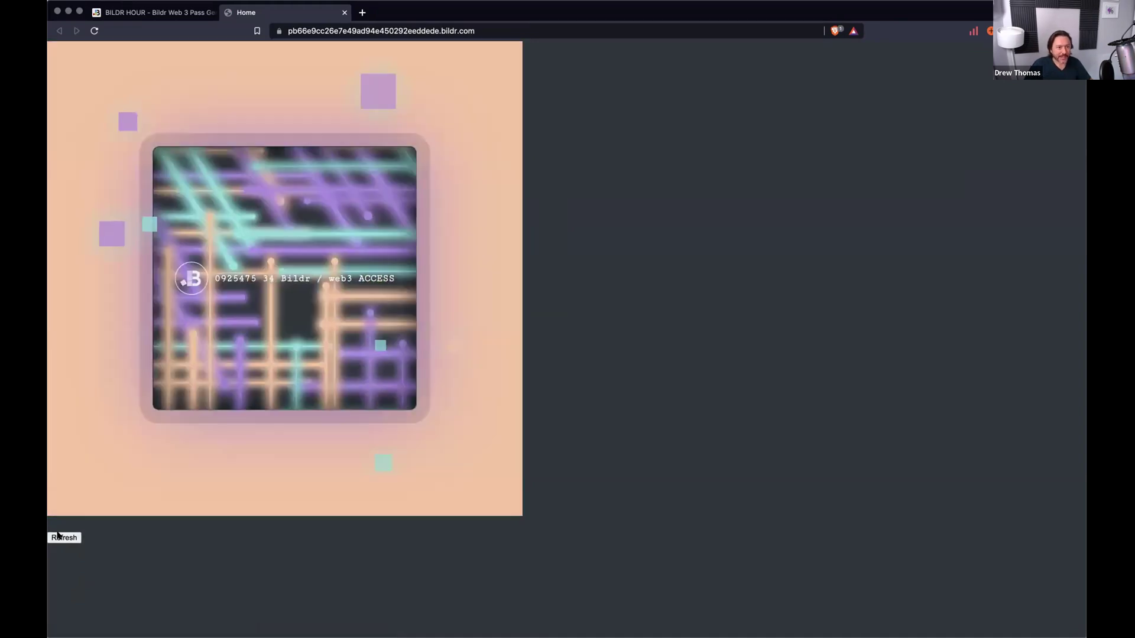
pyautogui.click(58, 535)
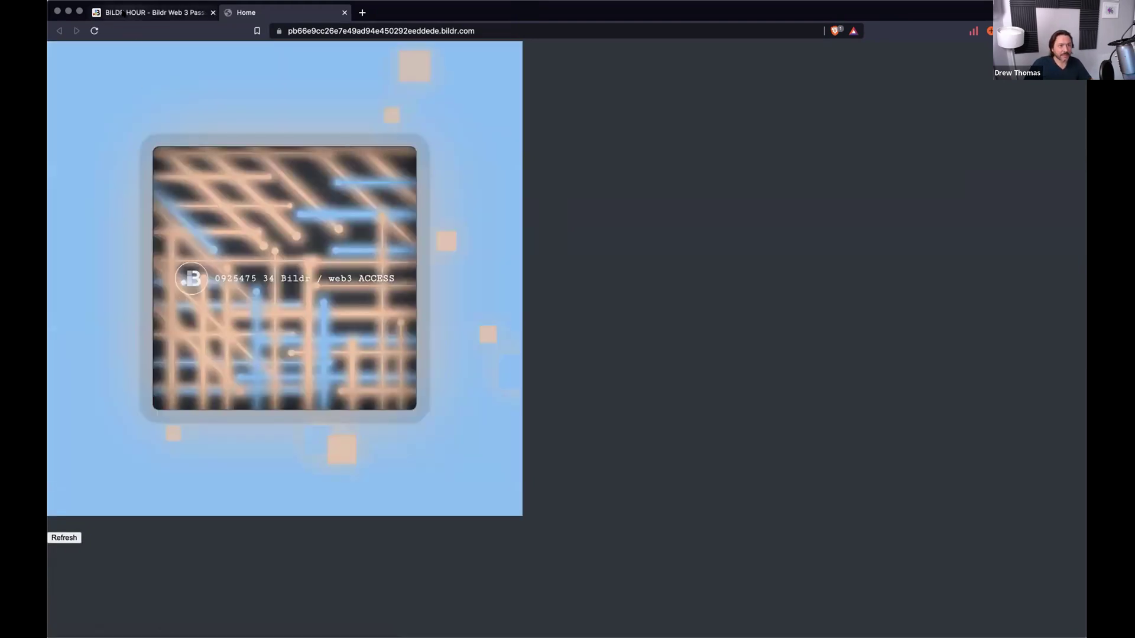
# Switch back to Bildr Studio and open the Page Binding flow of the one square page used by Grid List - Squares.
pyautogui.click(148, 13)
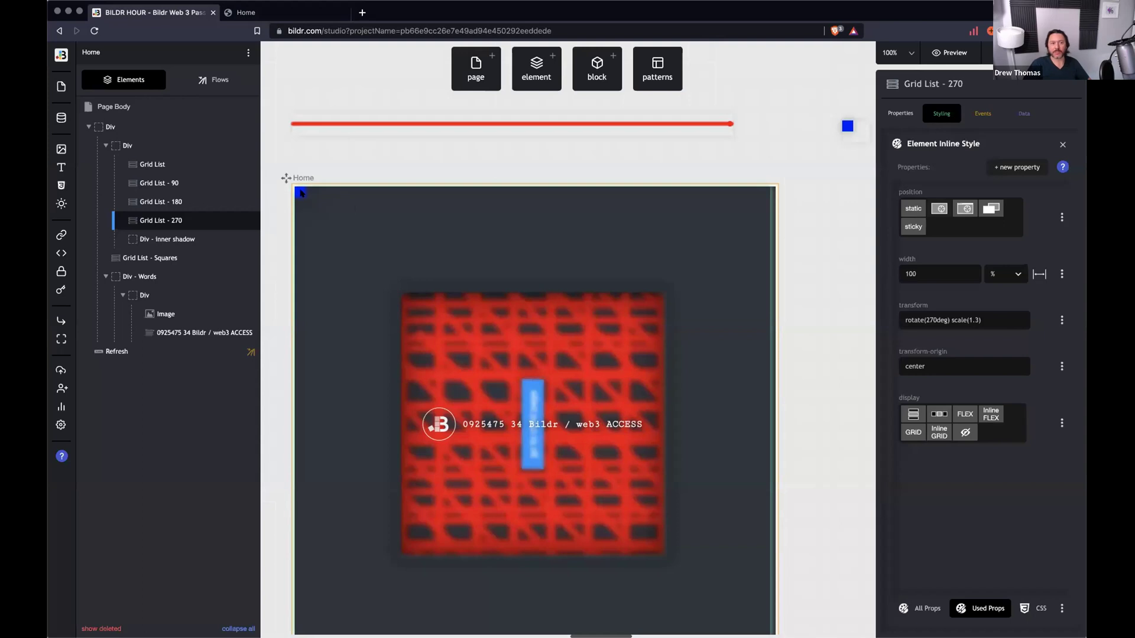
pyautogui.click(300, 192)
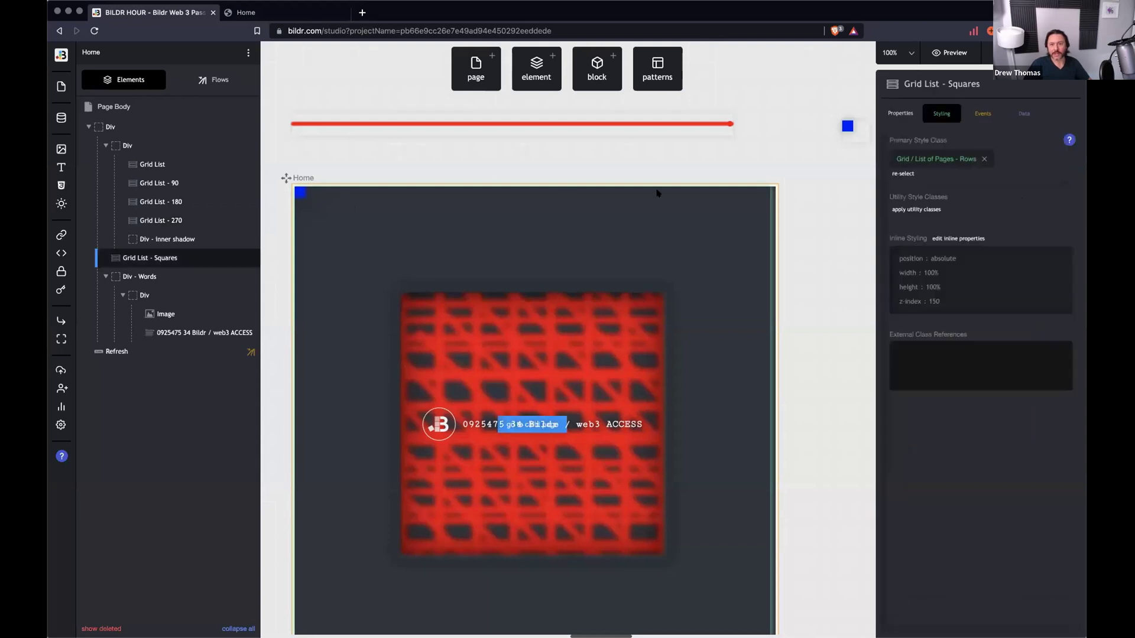
pyautogui.hscroll(2, 785, 132)
pyautogui.click(763, 127)
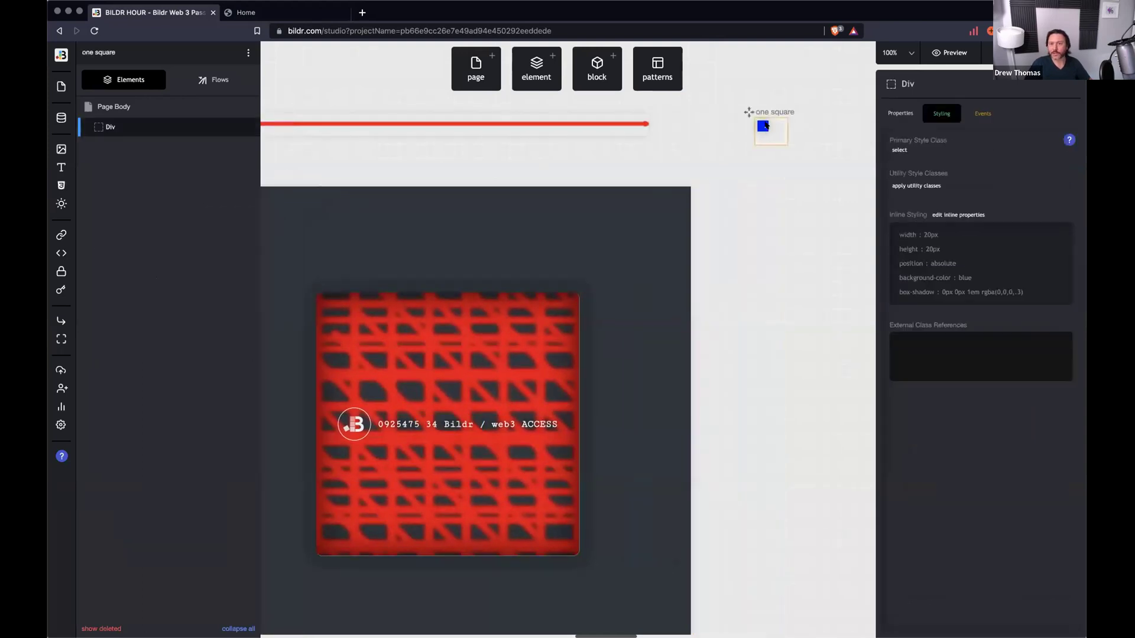
pyautogui.click(199, 80)
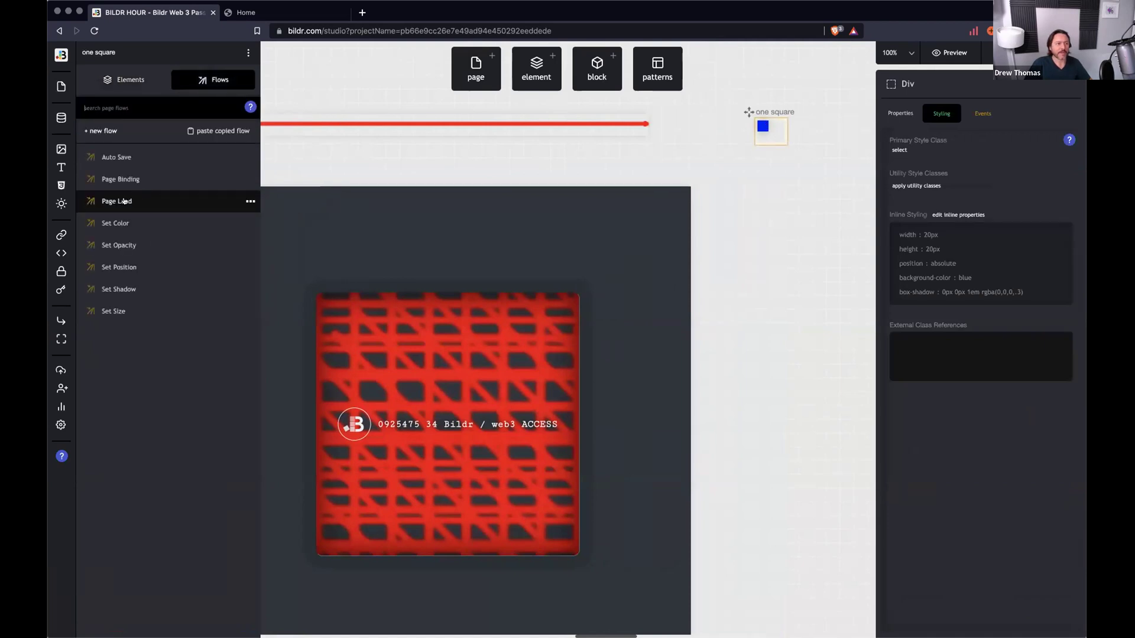
pyautogui.click(128, 178)
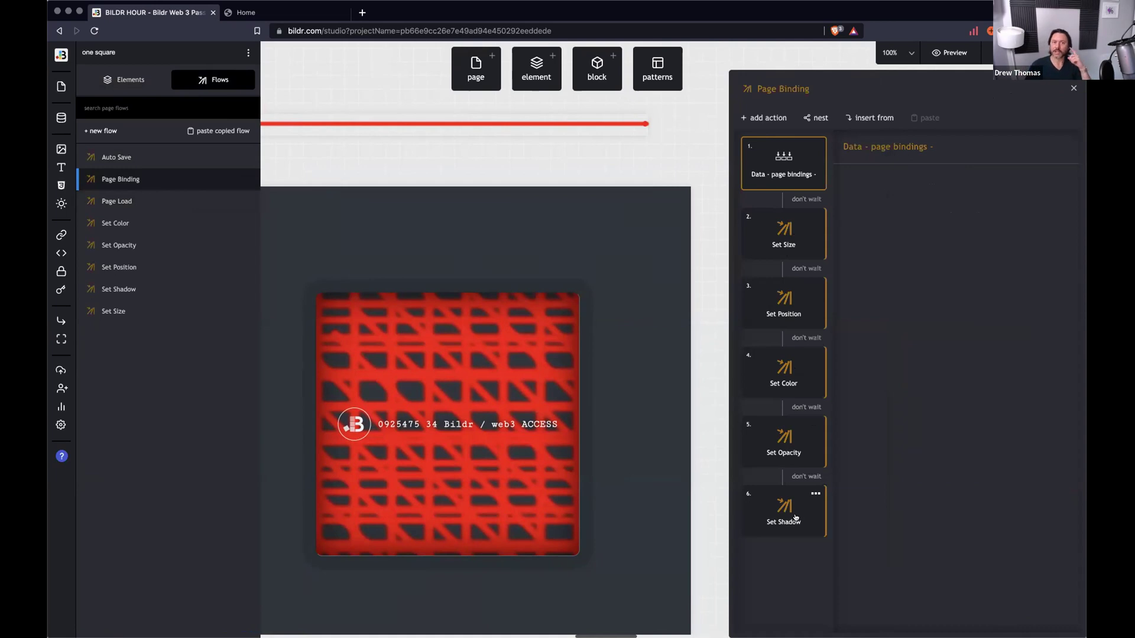
# Open the Set Size flow of the one square page and review its random number, width and height actions.
pyautogui.doubleClick(784, 246)
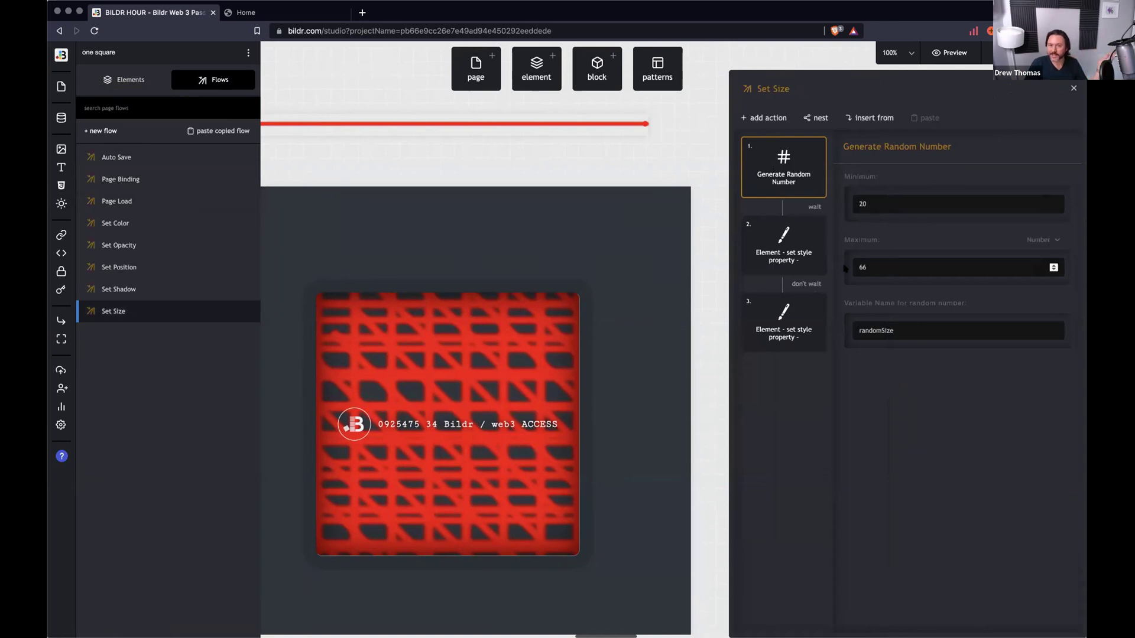
pyautogui.click(785, 254)
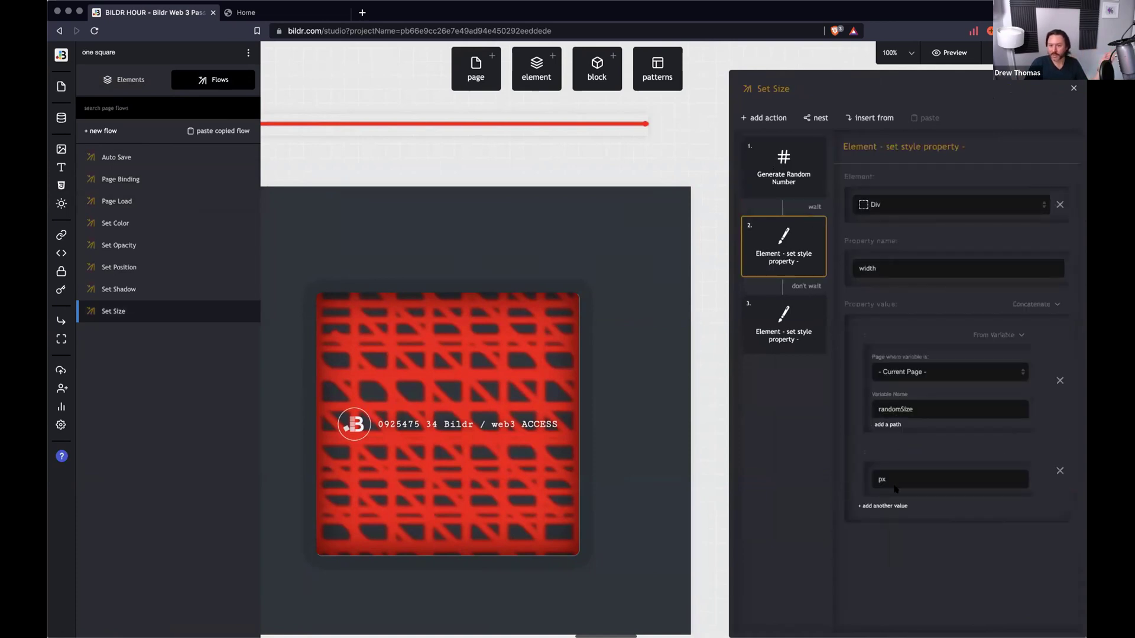
pyautogui.click(802, 351)
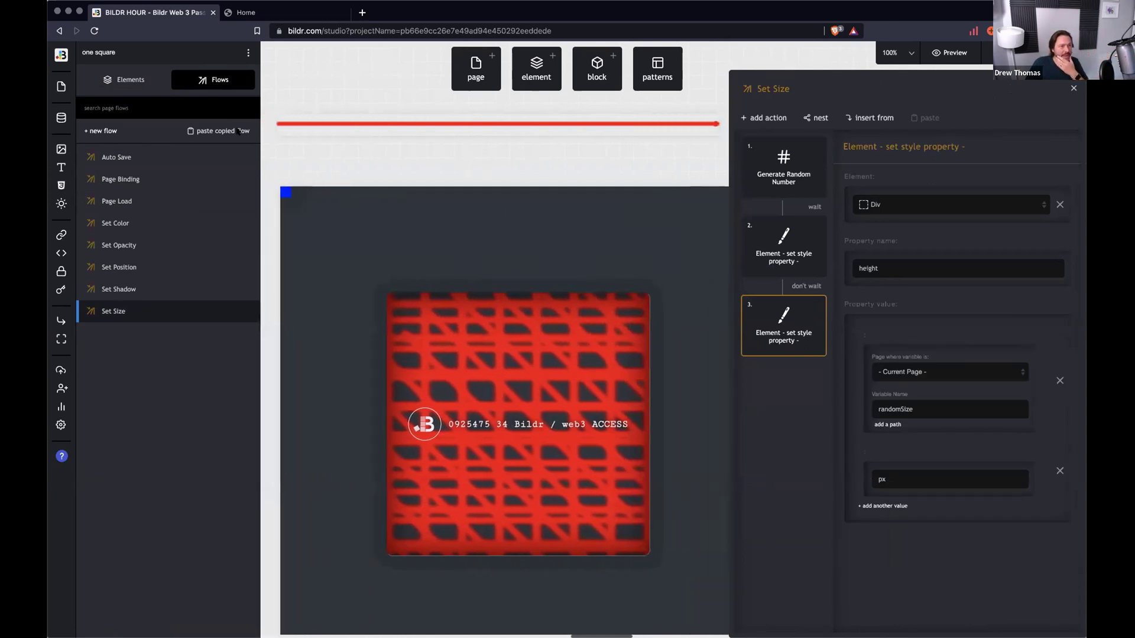
# Select Grid List - Squares on the Home page and review the page's Page Binding and Page Load flows.
pyautogui.click(358, 226)
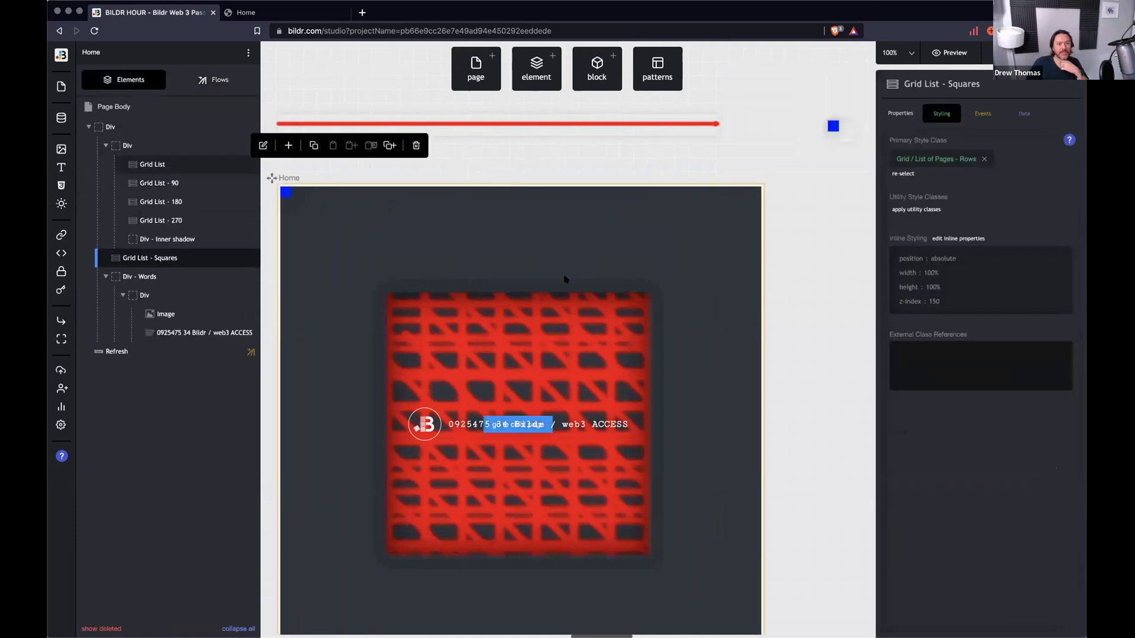
pyautogui.click(198, 81)
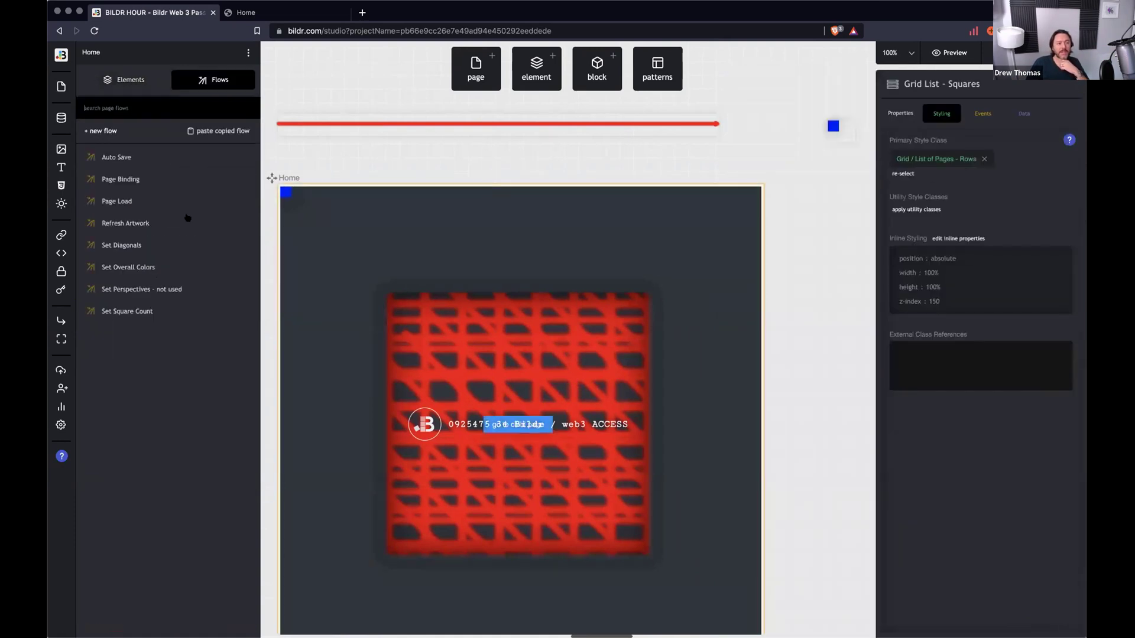
pyautogui.click(123, 201)
pyautogui.click(124, 180)
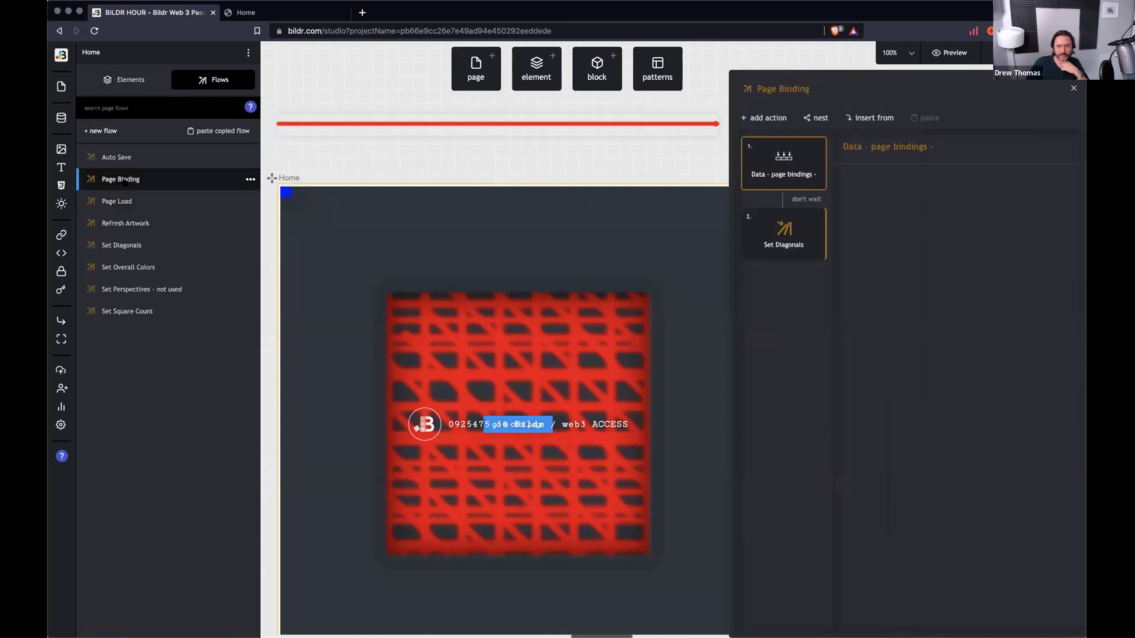
pyautogui.click(118, 201)
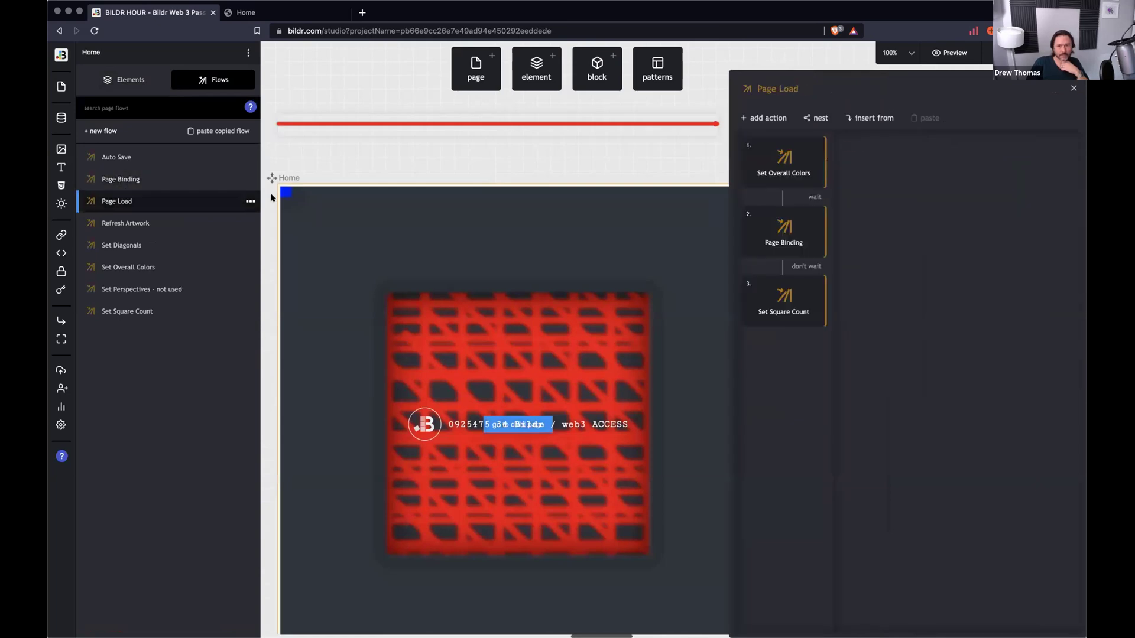
# Open the Set Overall Colors flow from Page Load and examine the colors variable's name and its array of color values.
pyautogui.doubleClick(780, 167)
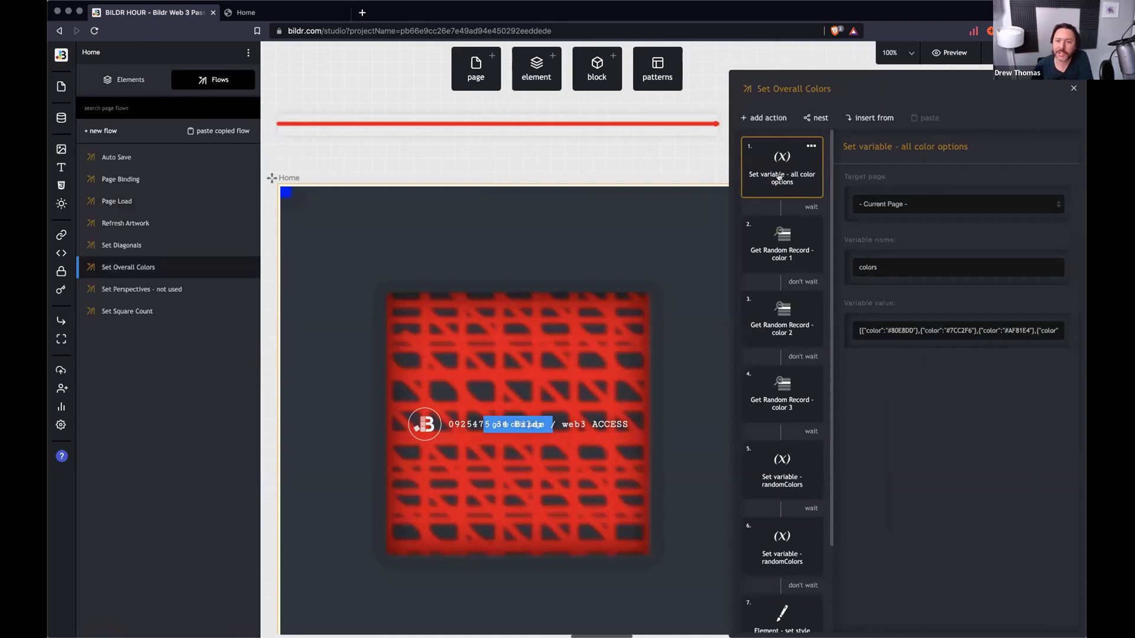
pyautogui.moveTo(856, 266); pyautogui.dragTo(879, 266)
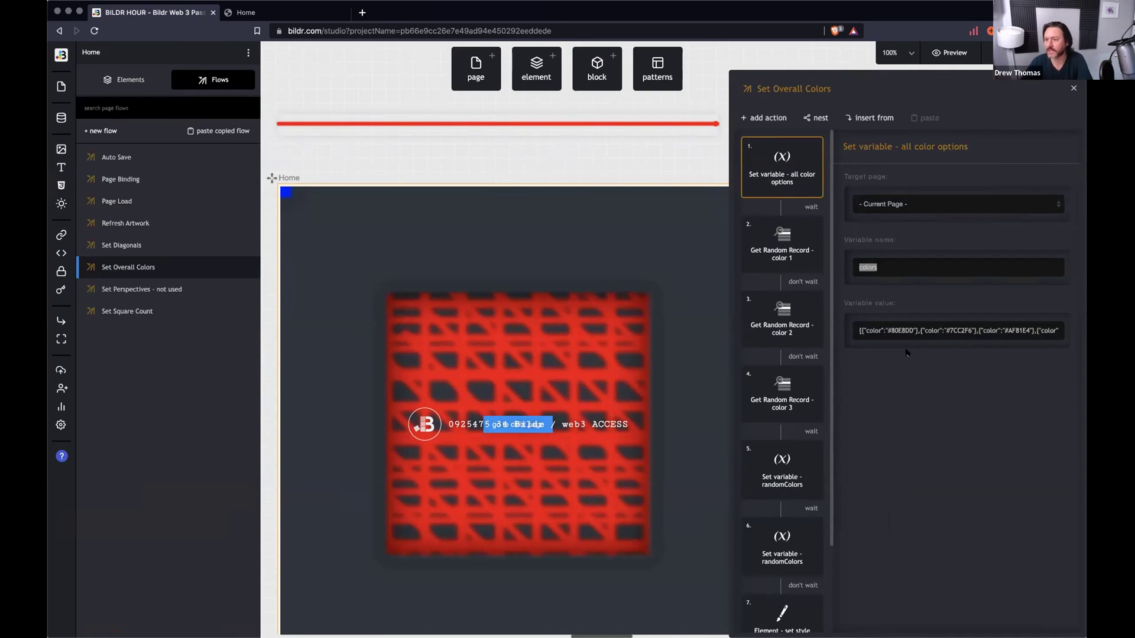
pyautogui.moveTo(859, 331); pyautogui.dragTo(1066, 331)
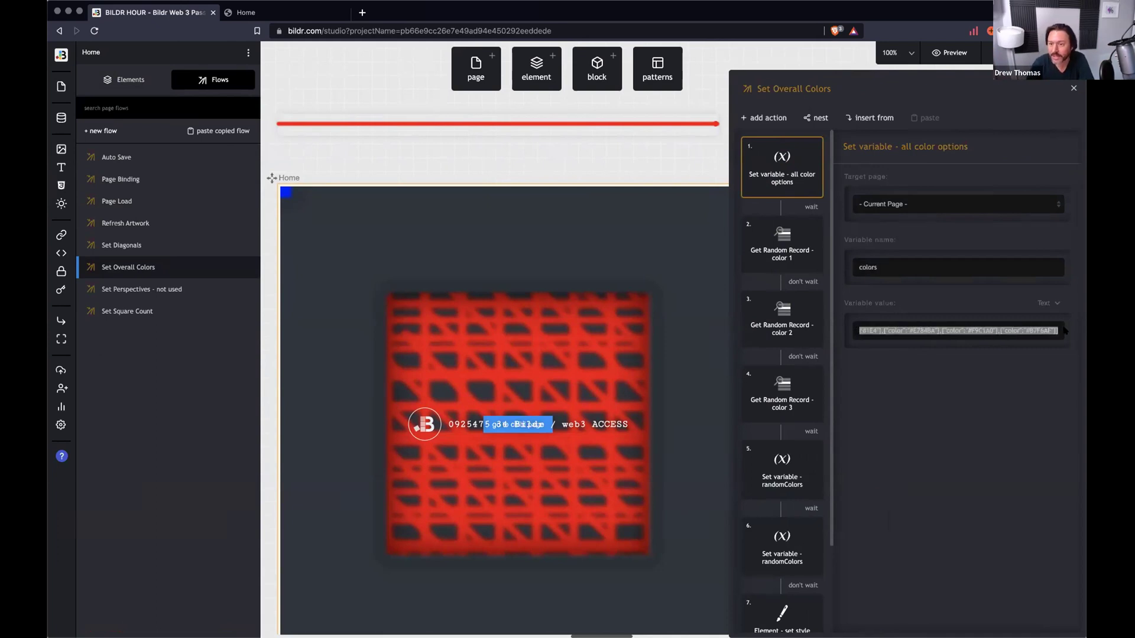
pyautogui.click(1032, 331)
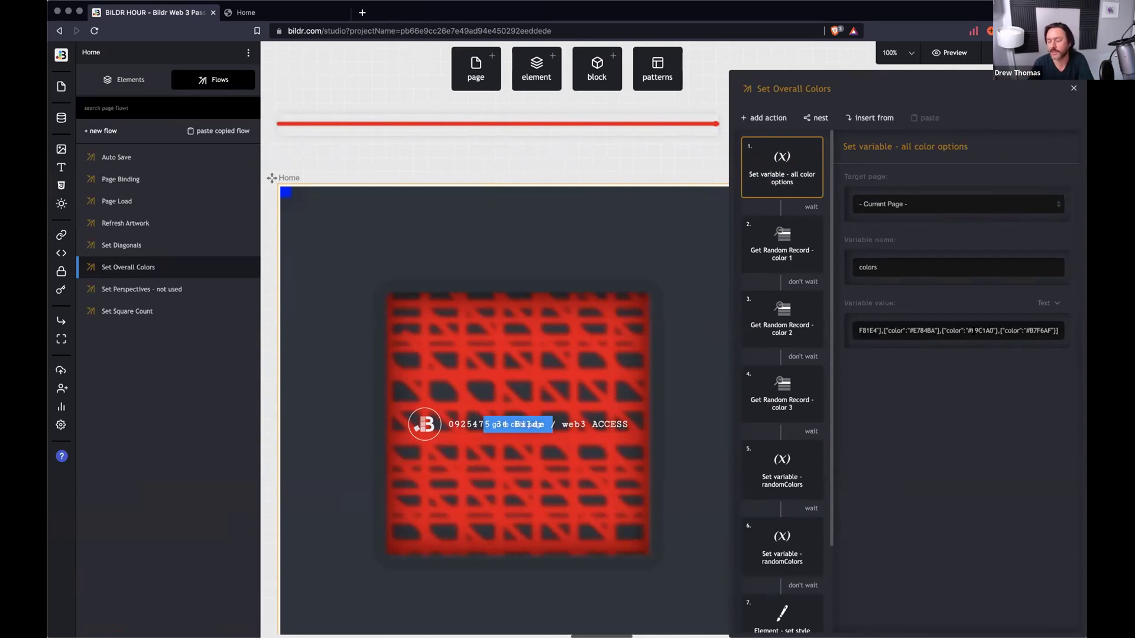
pyautogui.hscroll(-3, 917, 328)
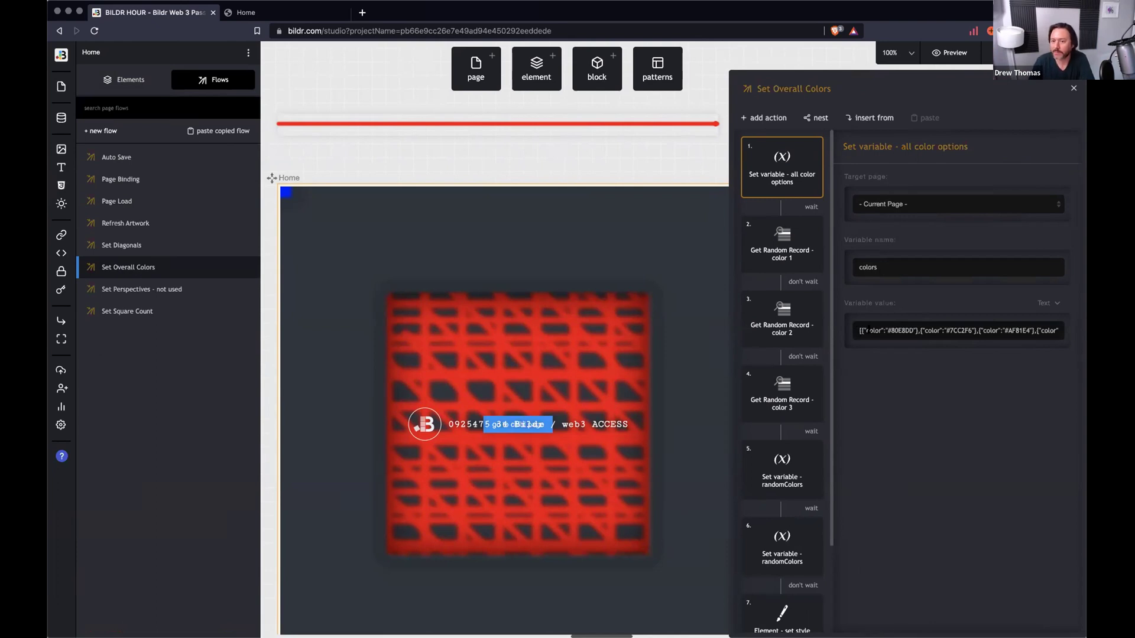
pyautogui.moveTo(891, 331); pyautogui.dragTo(914, 331)
pyautogui.doubleClick(932, 331)
pyautogui.doubleClick(948, 331)
pyautogui.doubleClick(957, 331)
pyautogui.click(951, 365)
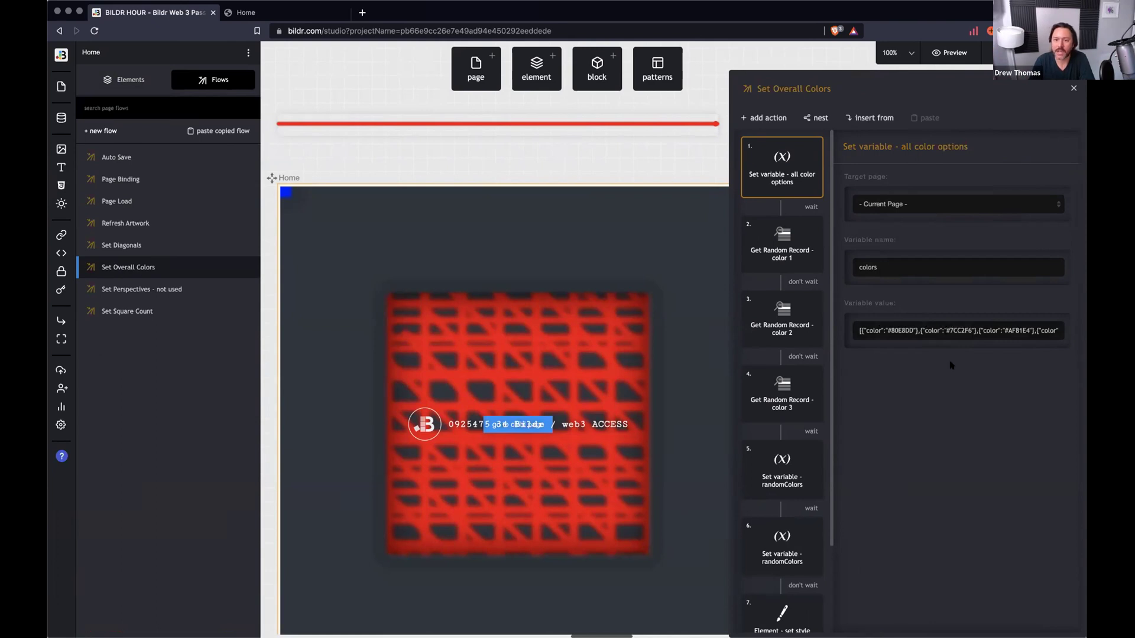
# Review the Get Random Record actions for color 1, color 2 and color 3 in Set Overall Colors and the actions after them.
pyautogui.click(788, 251)
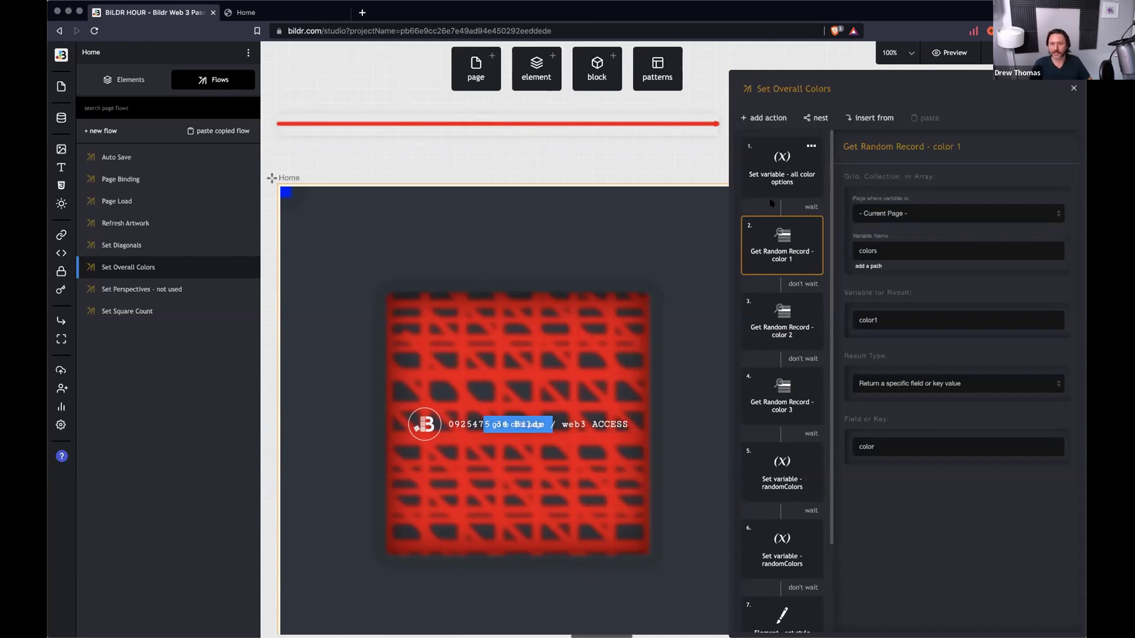
pyautogui.click(778, 251)
pyautogui.click(782, 324)
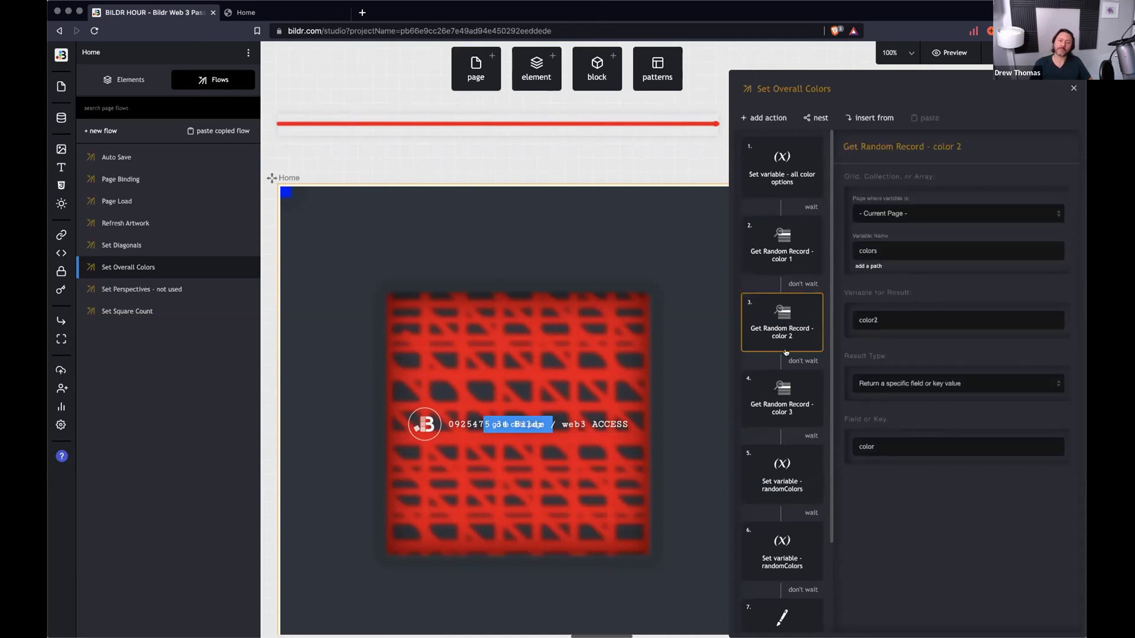
pyautogui.click(777, 387)
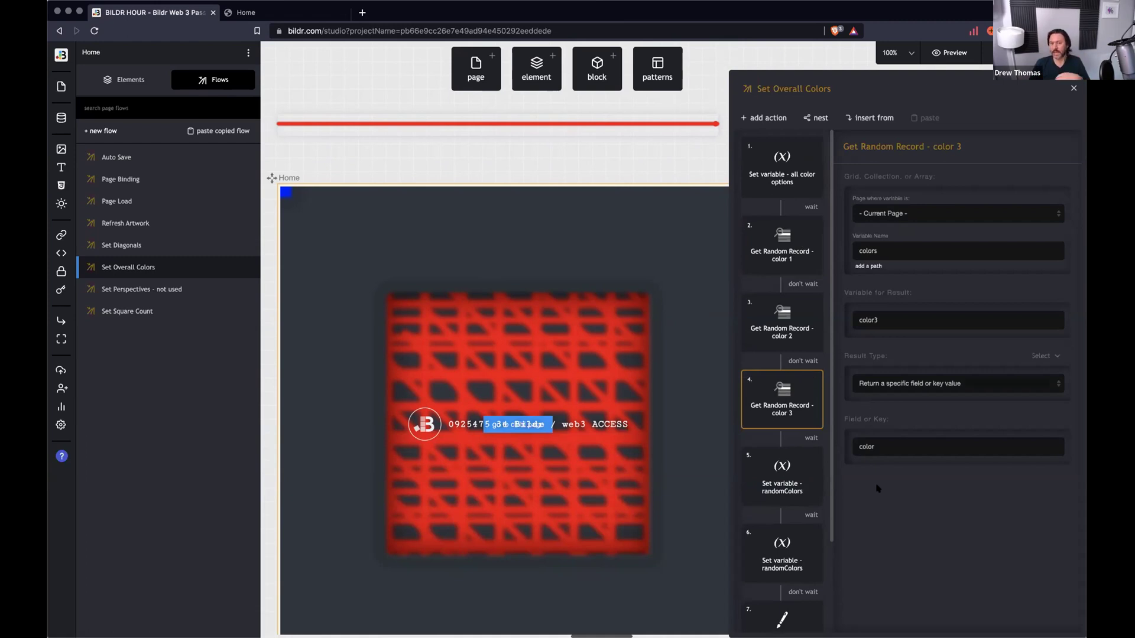
pyautogui.scroll(-2, 727, 453)
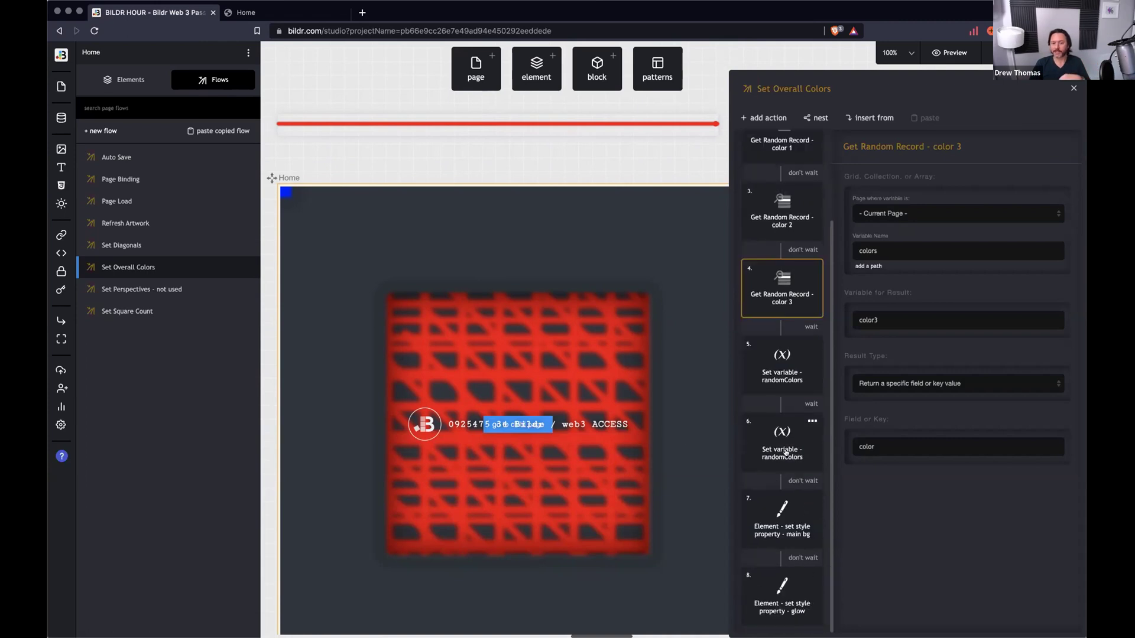
# Open the One line page's Set Color flow through its Page Binding and review how it gets a random color.
pyautogui.click(436, 122)
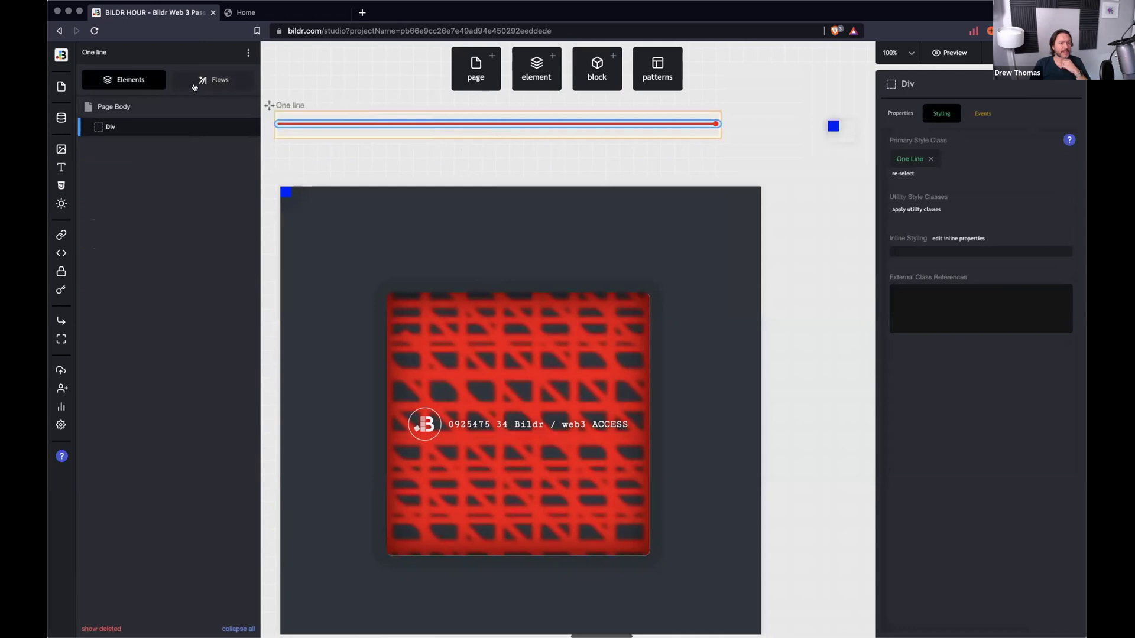
pyautogui.click(194, 87)
pyautogui.click(120, 179)
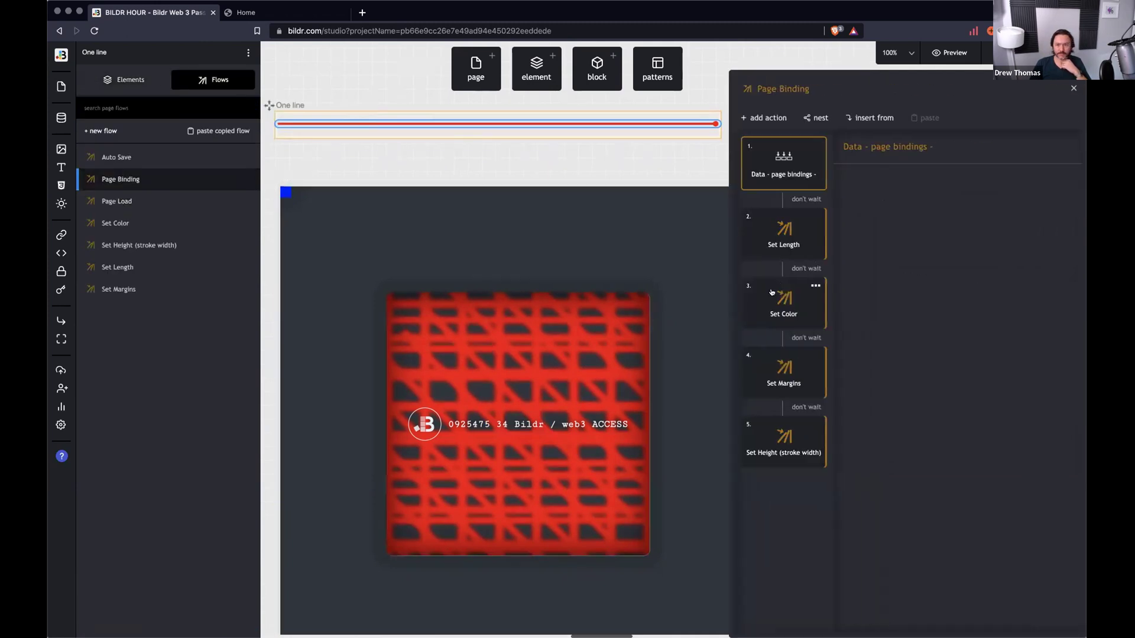
pyautogui.doubleClick(771, 292)
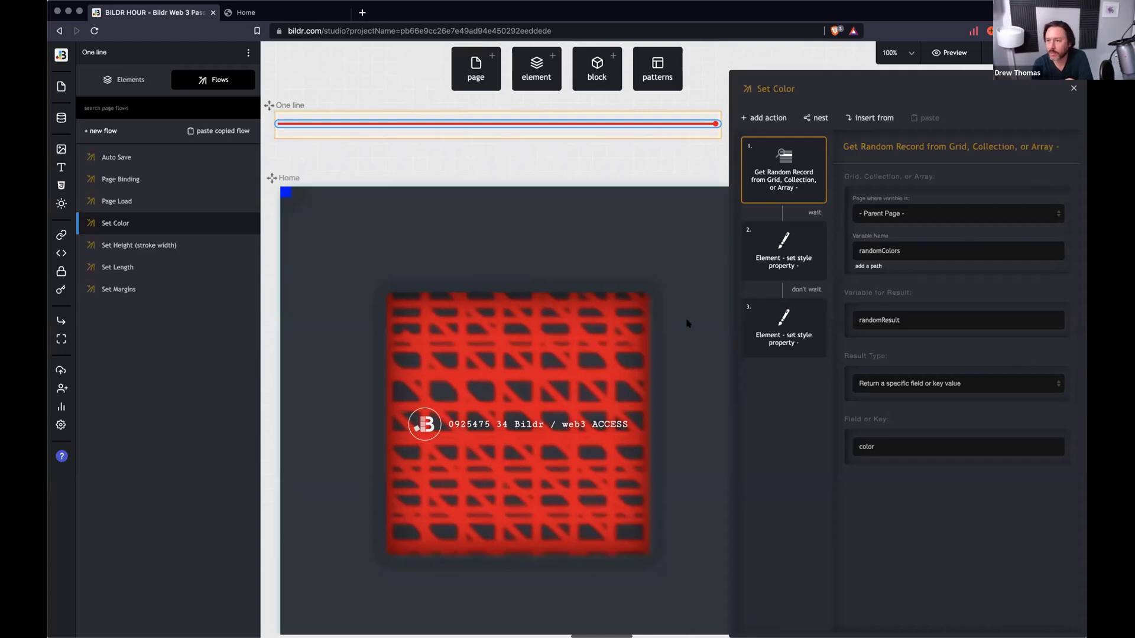
pyautogui.scroll(2, 688, 324)
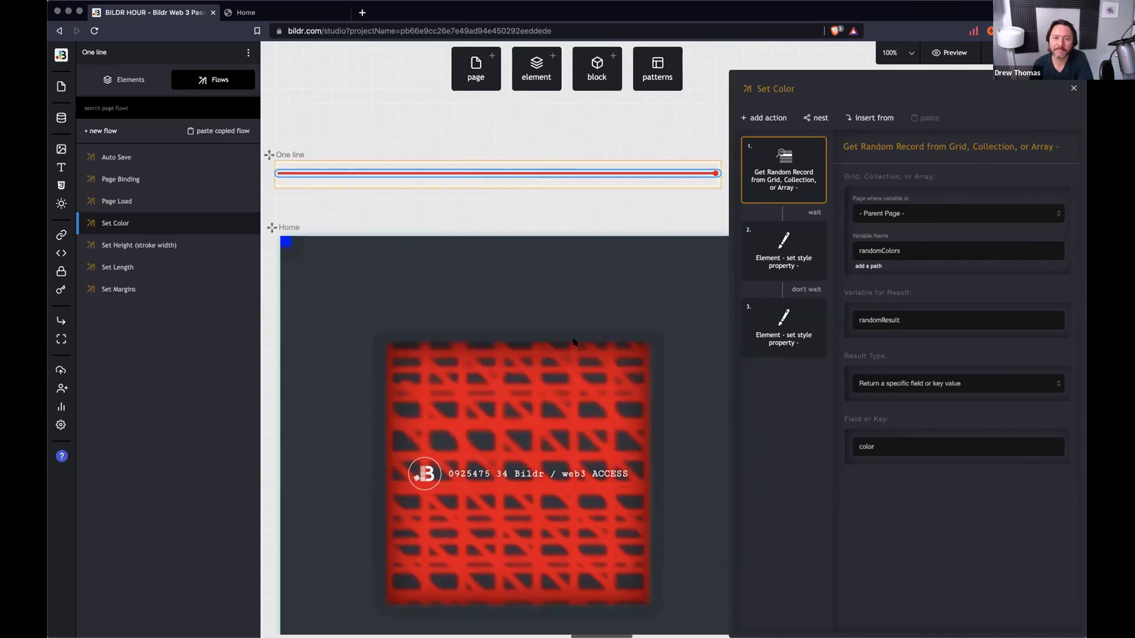
# Select the blue div on the one square page and view its inline styling.
pyautogui.hscroll(5, 633, 228)
pyautogui.click(549, 176)
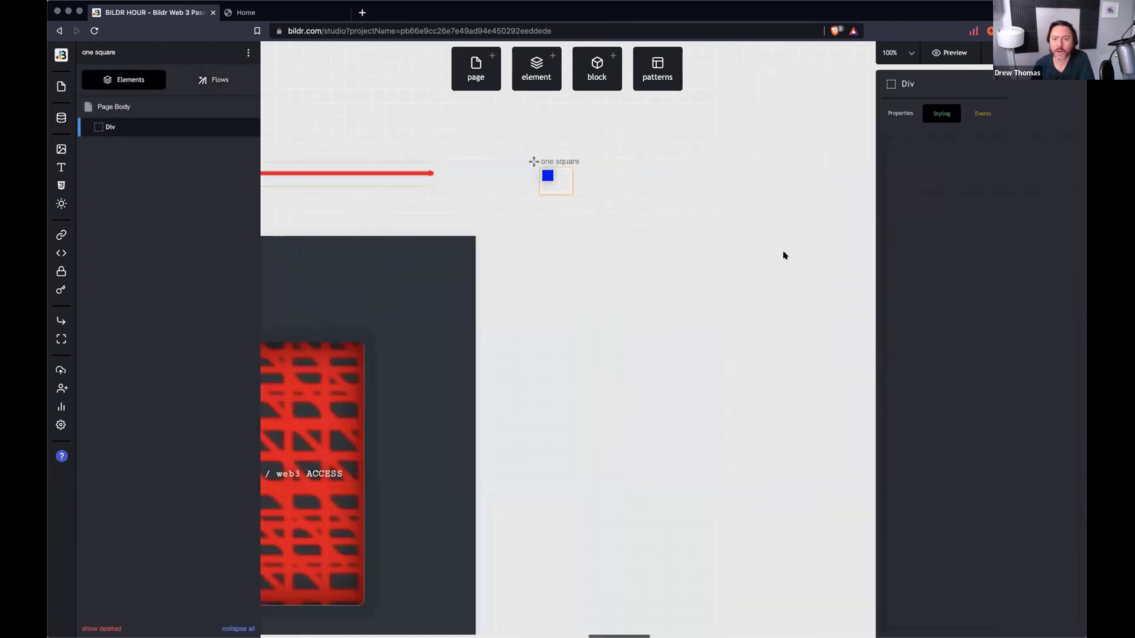
pyautogui.hscroll(-5, 588, 250)
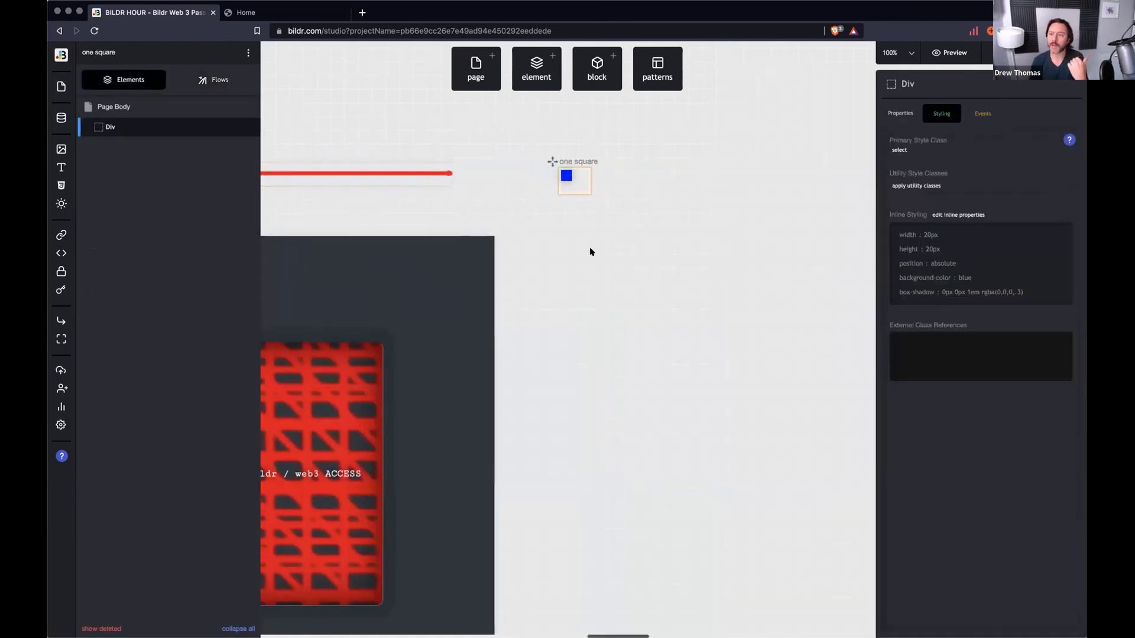
# Switch to the pass preview, refresh the artwork repeatedly to compare color and square variations, and return to Bildr Studio.
pyautogui.click(288, 14)
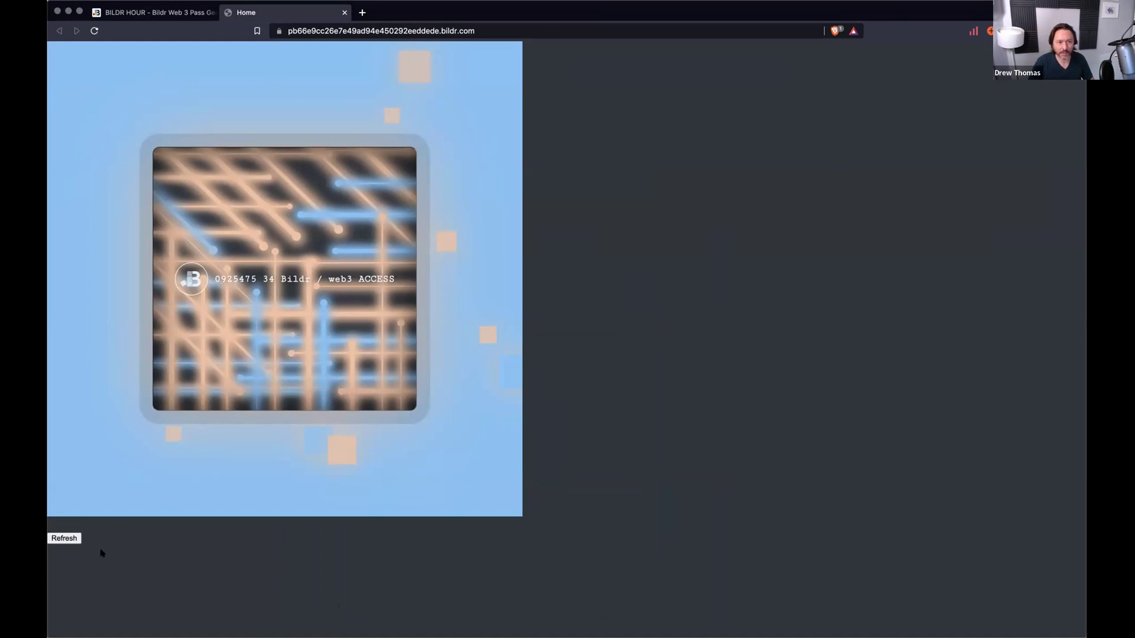
pyautogui.click(65, 538)
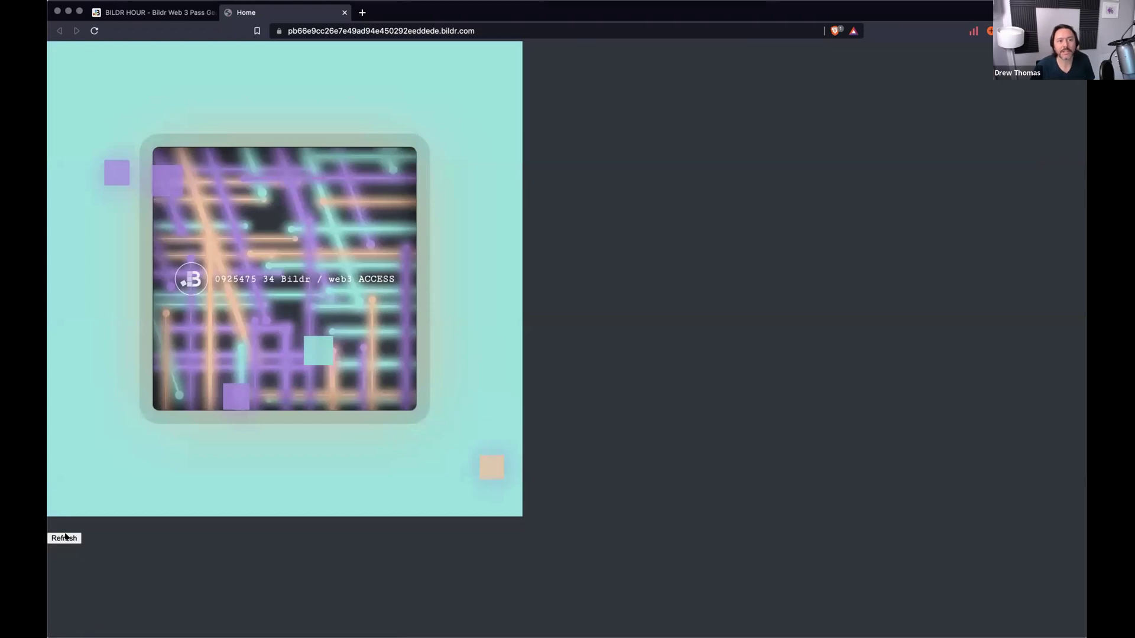
pyautogui.click(65, 537)
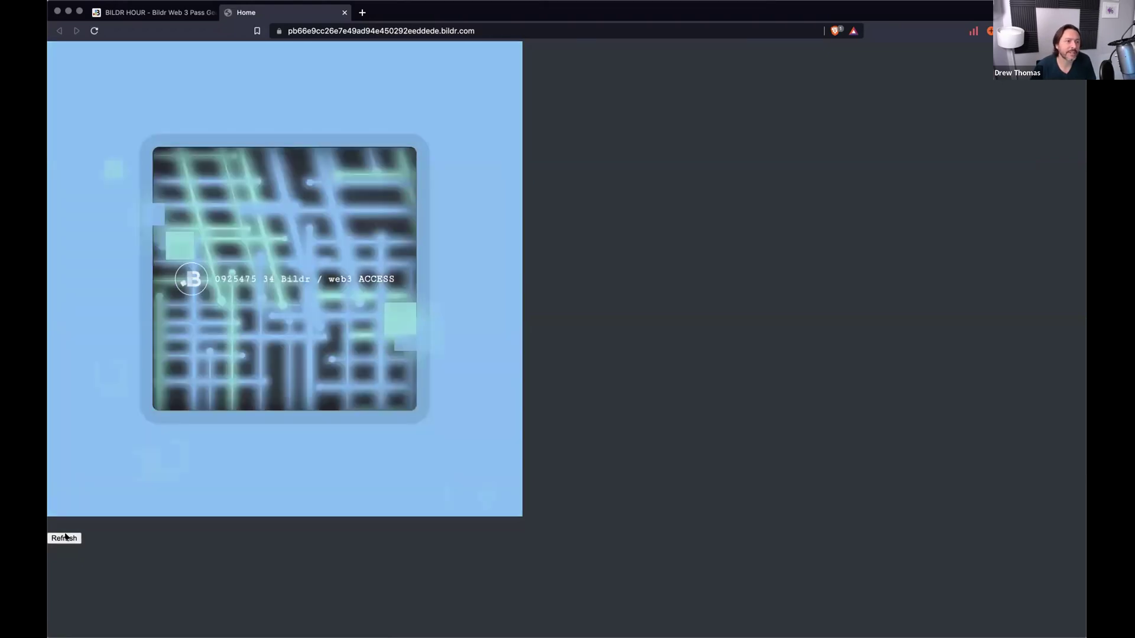
pyautogui.click(65, 537)
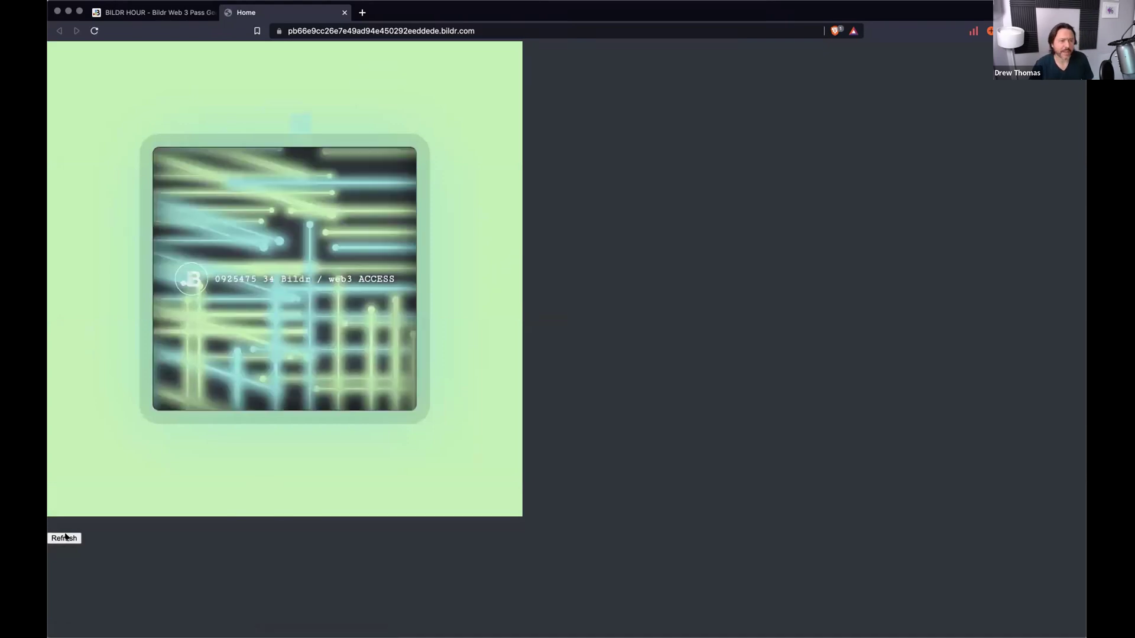
pyautogui.click(65, 537)
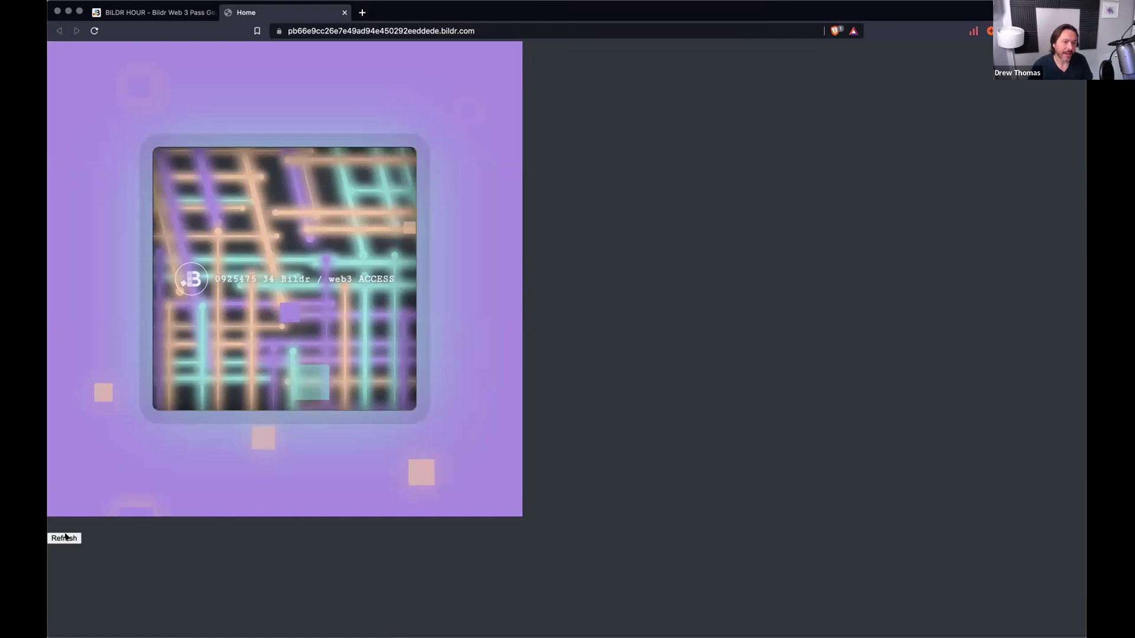
pyautogui.click(65, 538)
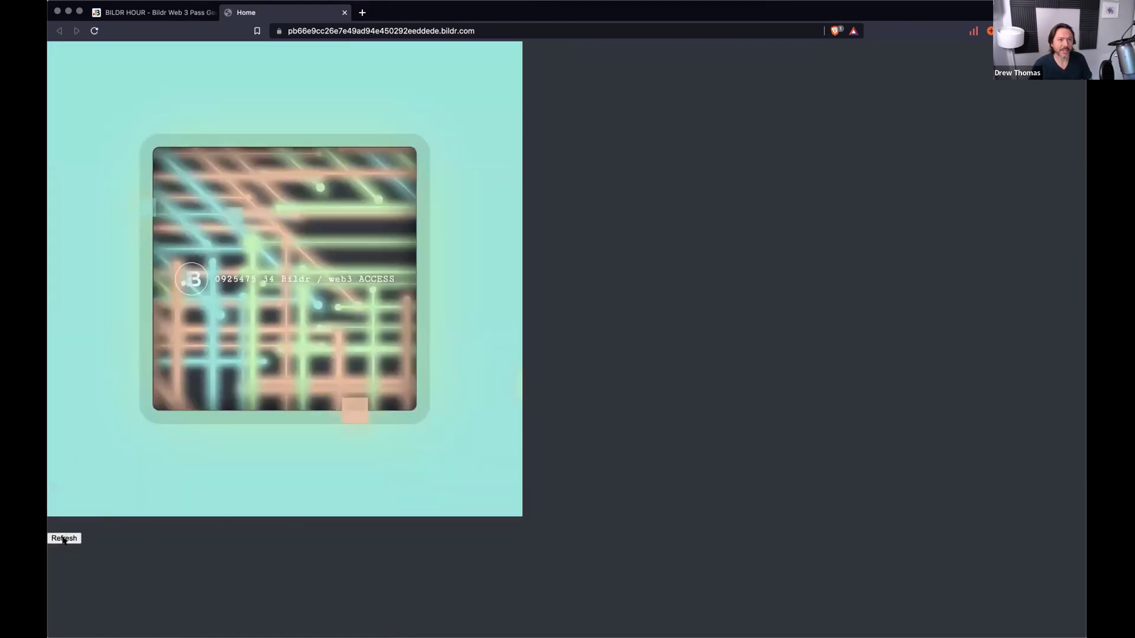
pyautogui.click(142, 13)
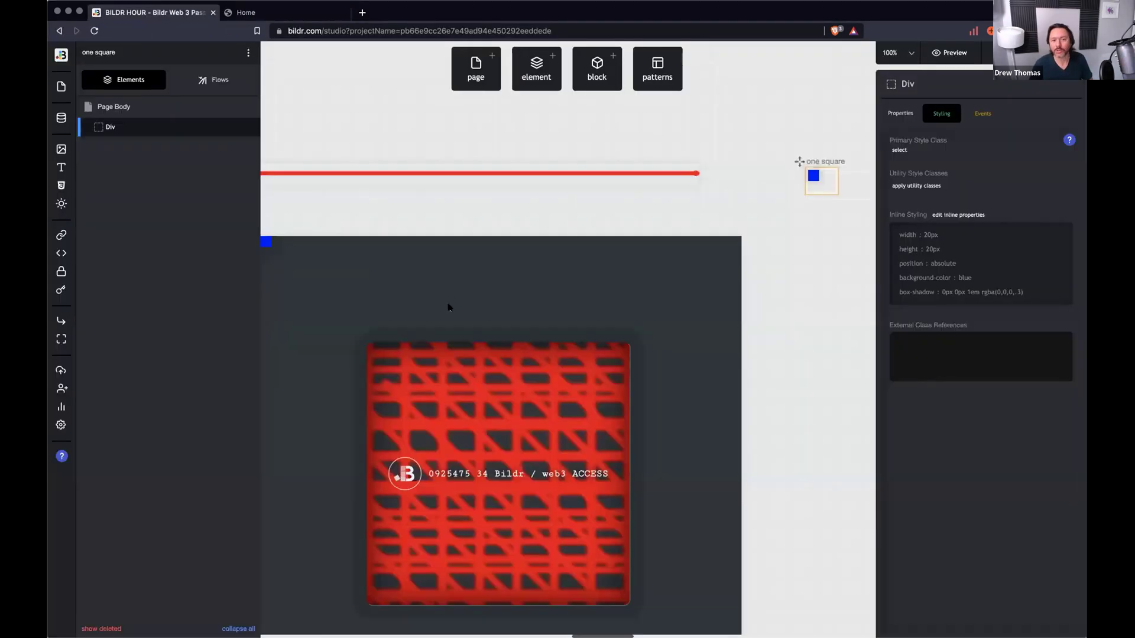
# Switch between Bildr Studio and the pass preview, refresh the artwork to view new variations, and return to the studio.
pyautogui.scroll(-2, 451, 305)
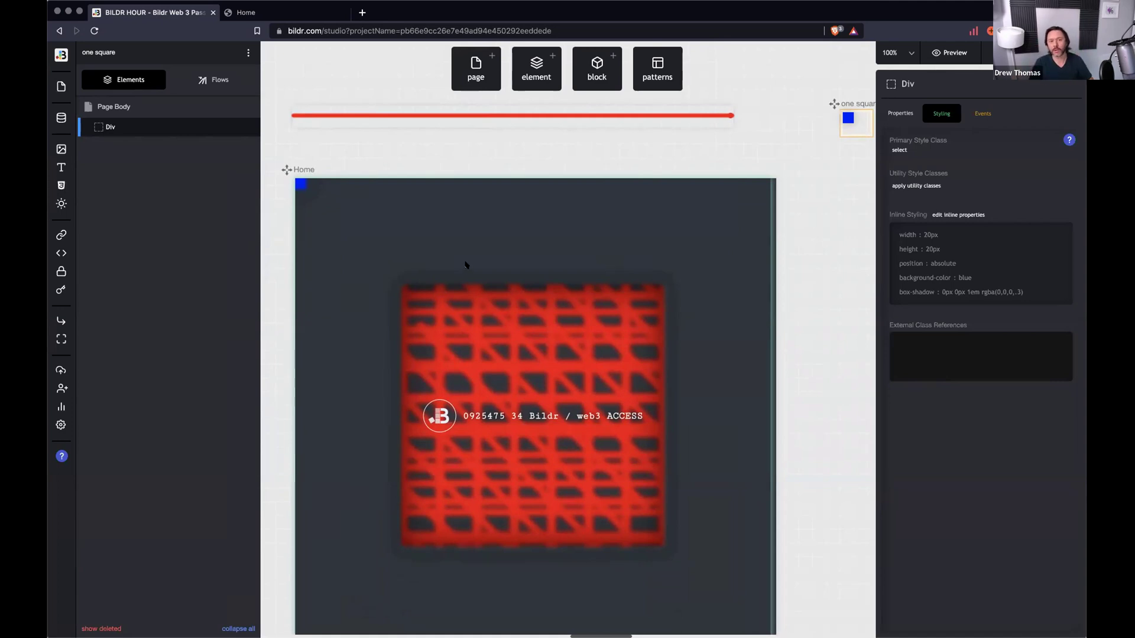
pyautogui.click(278, 13)
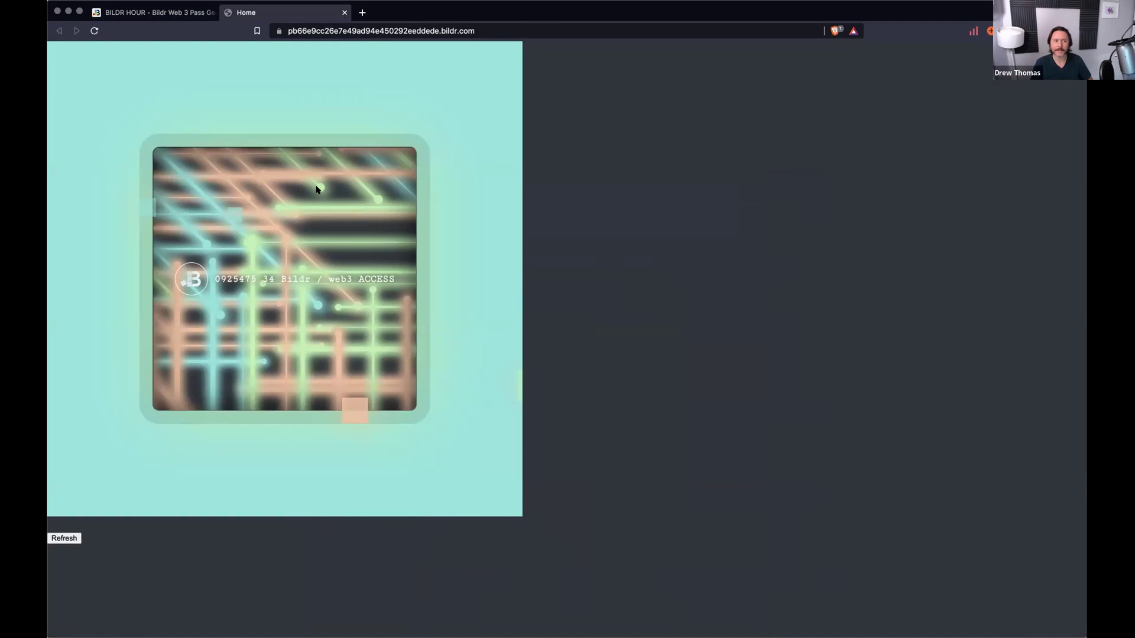
pyautogui.click(155, 12)
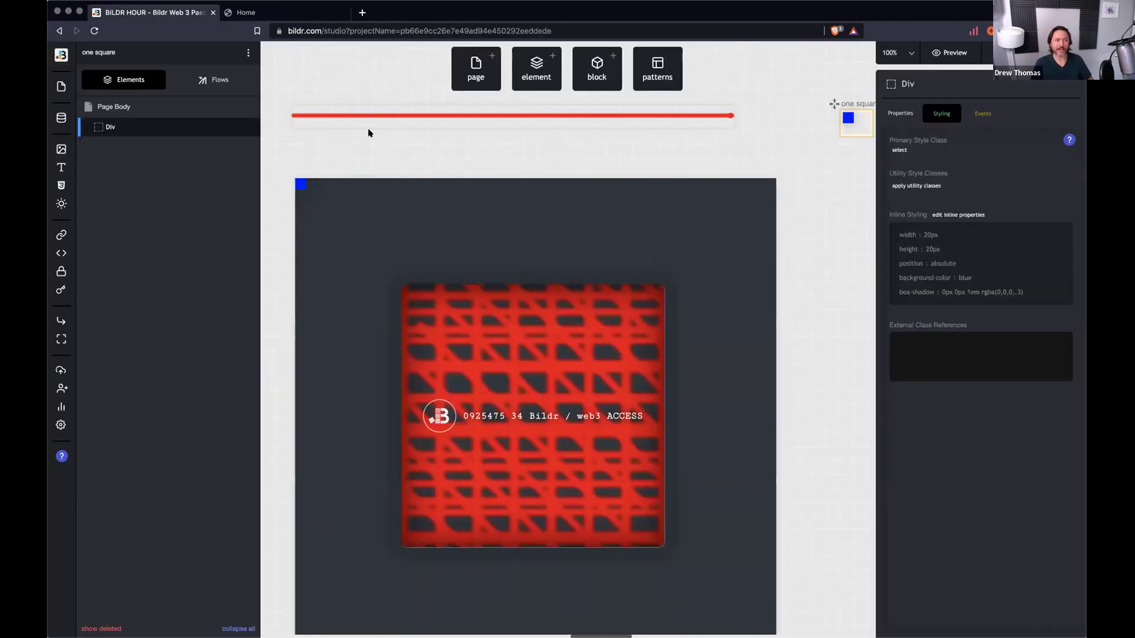
pyautogui.click(278, 12)
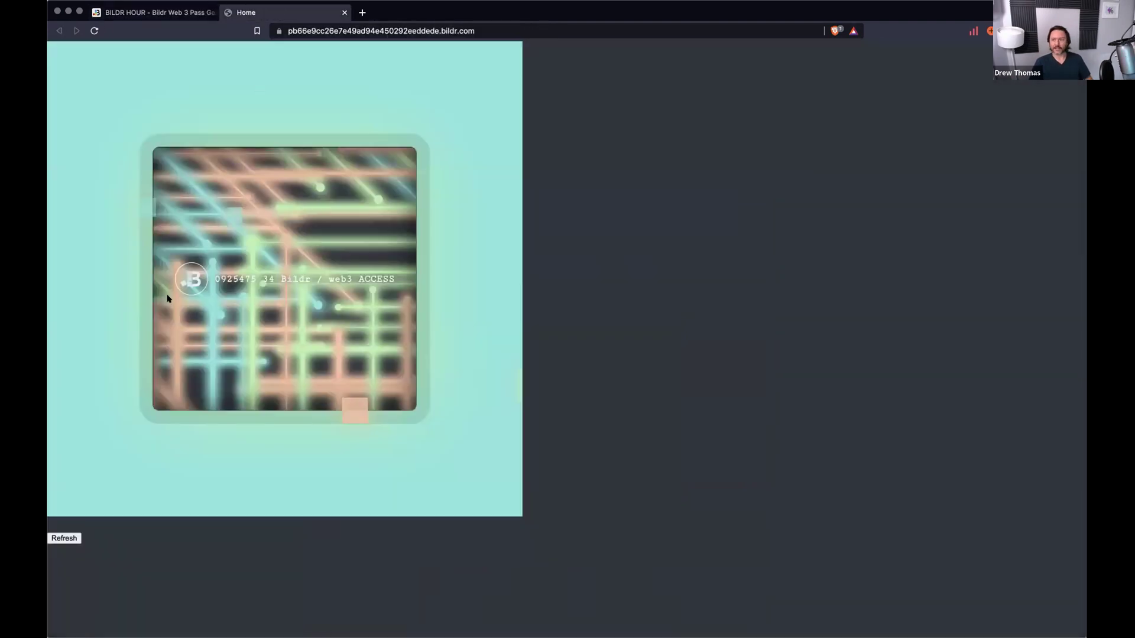
pyautogui.click(61, 534)
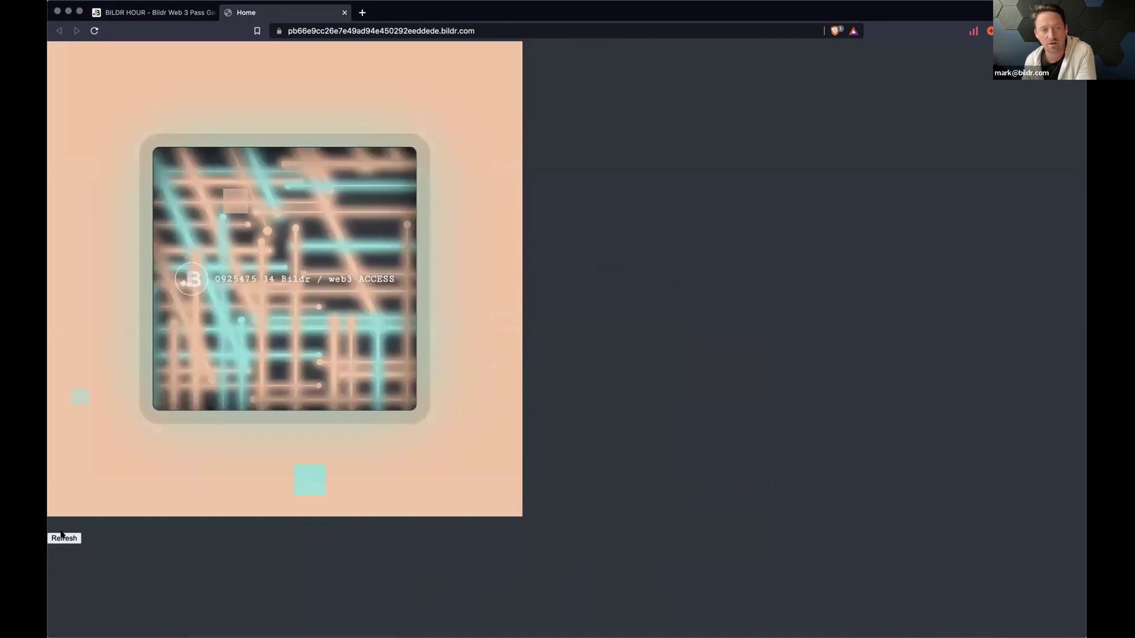
pyautogui.click(63, 538)
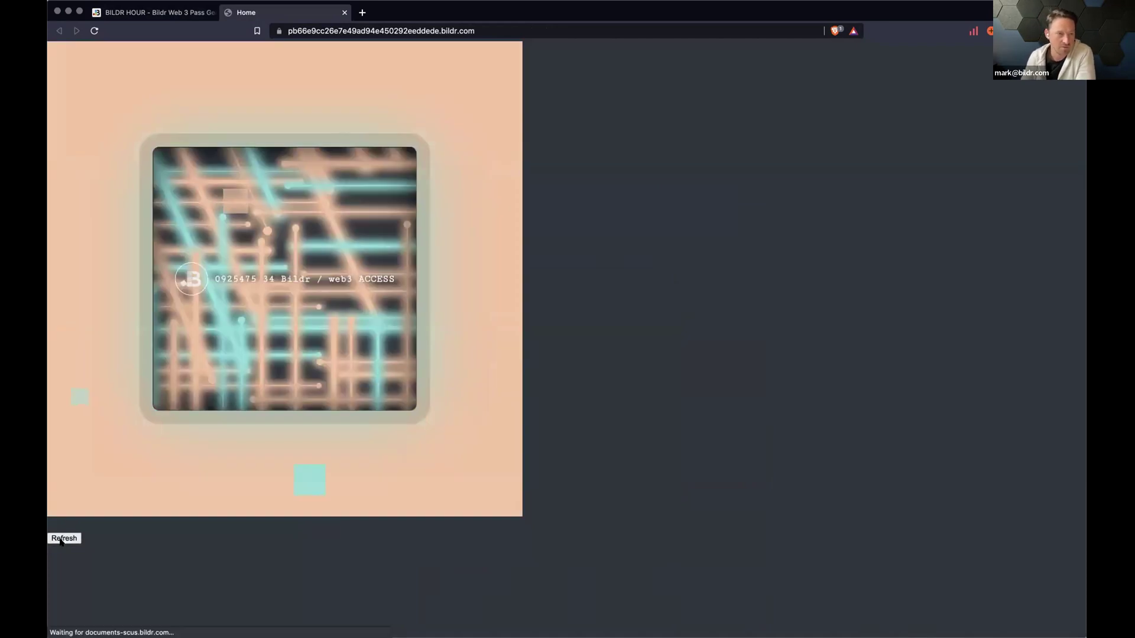
pyautogui.click(139, 9)
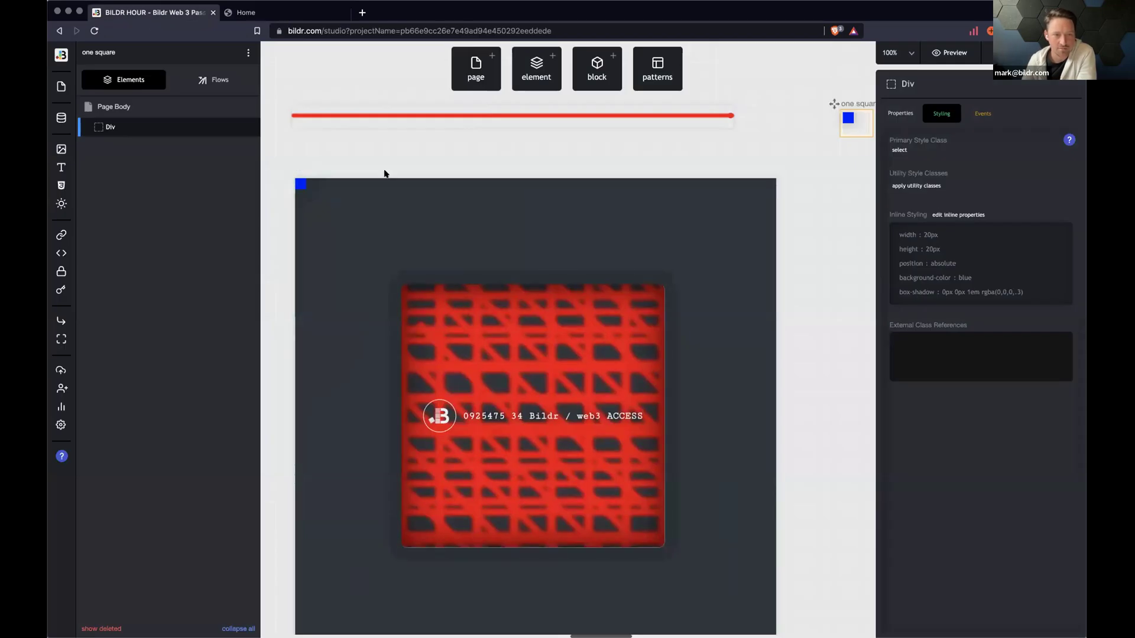
# Select the first Grid List on the Home page and examine the Default data array in its properties.
pyautogui.click(526, 220)
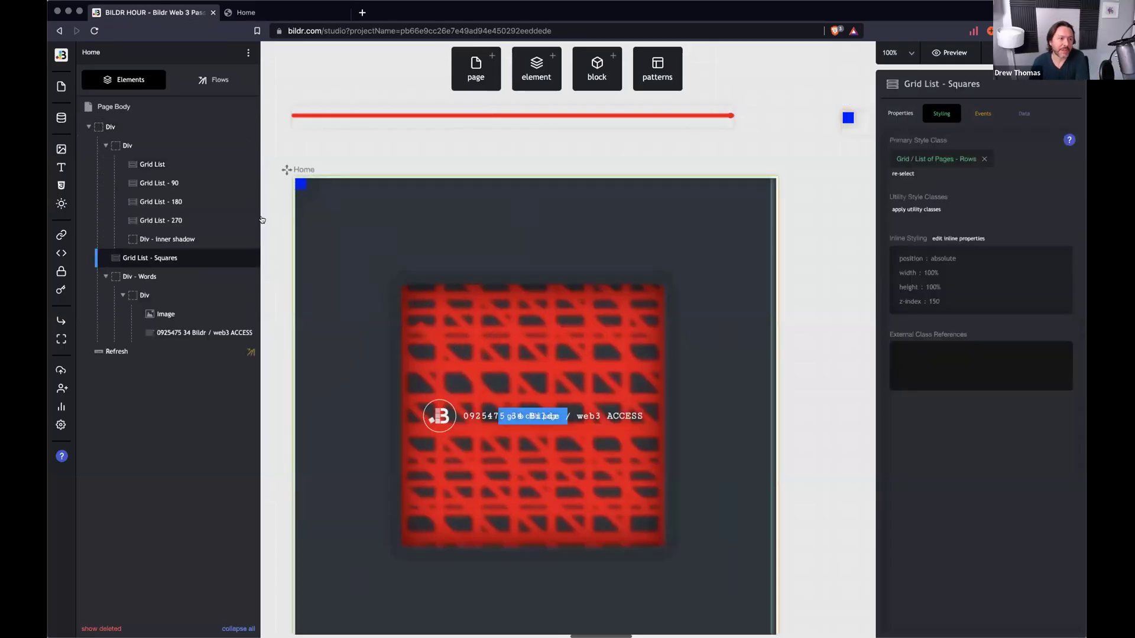
pyautogui.click(153, 164)
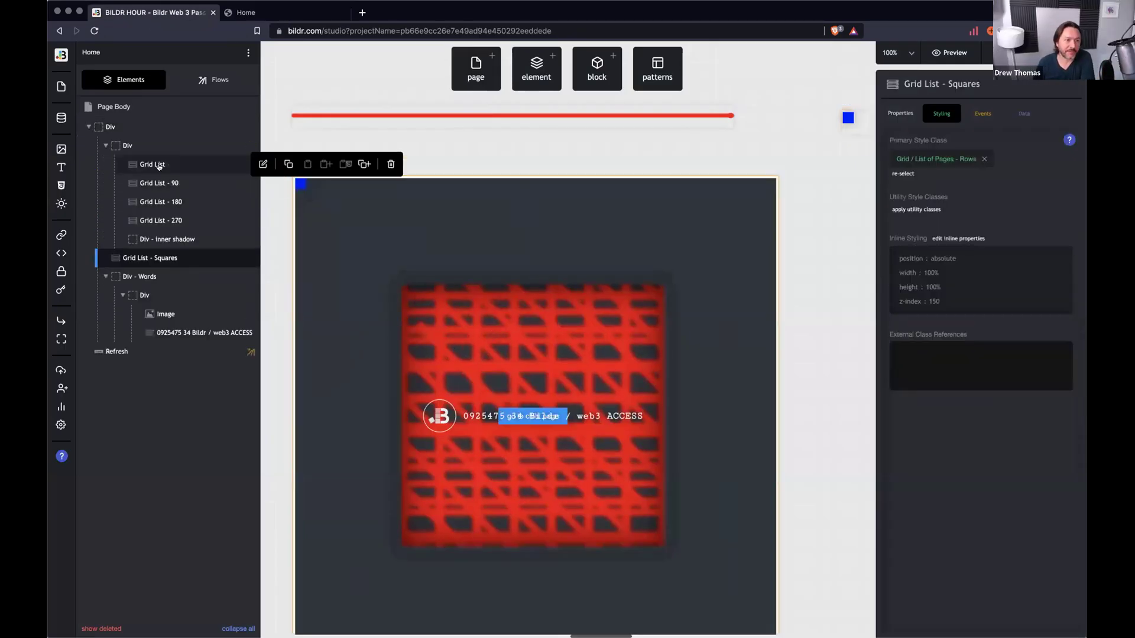
pyautogui.click(900, 112)
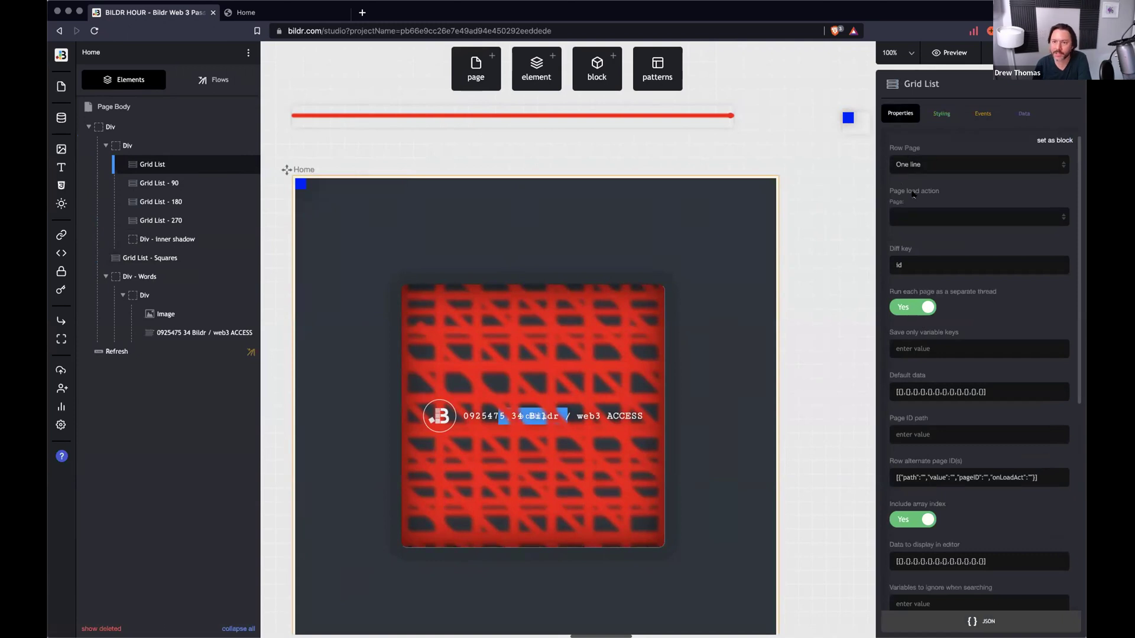
pyautogui.moveTo(886, 376); pyautogui.dragTo(926, 376)
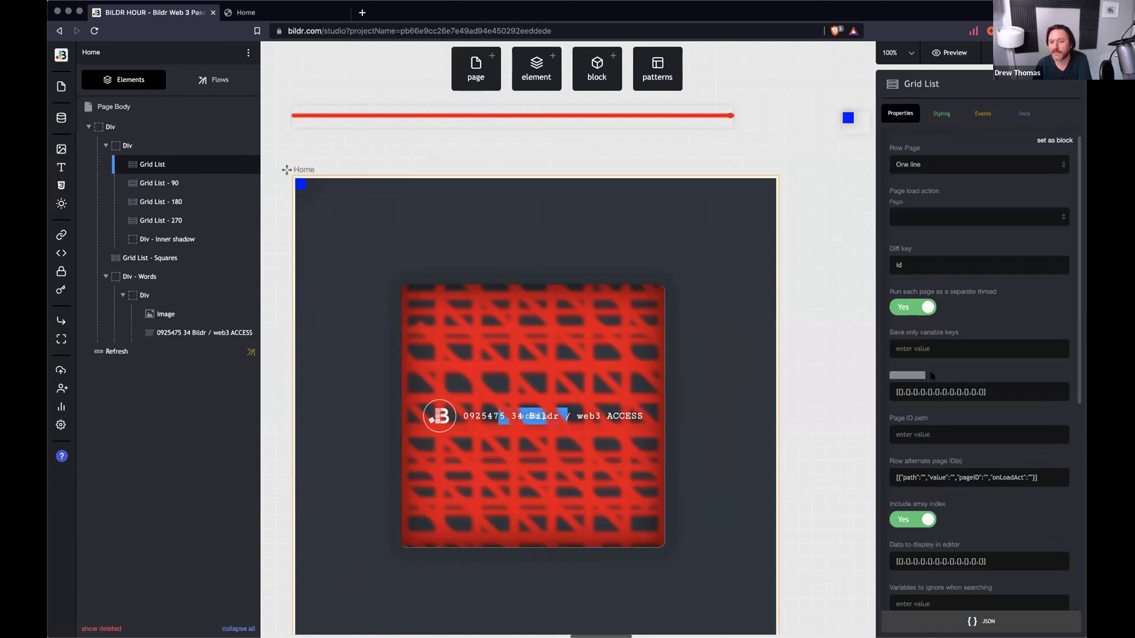
pyautogui.click(899, 388)
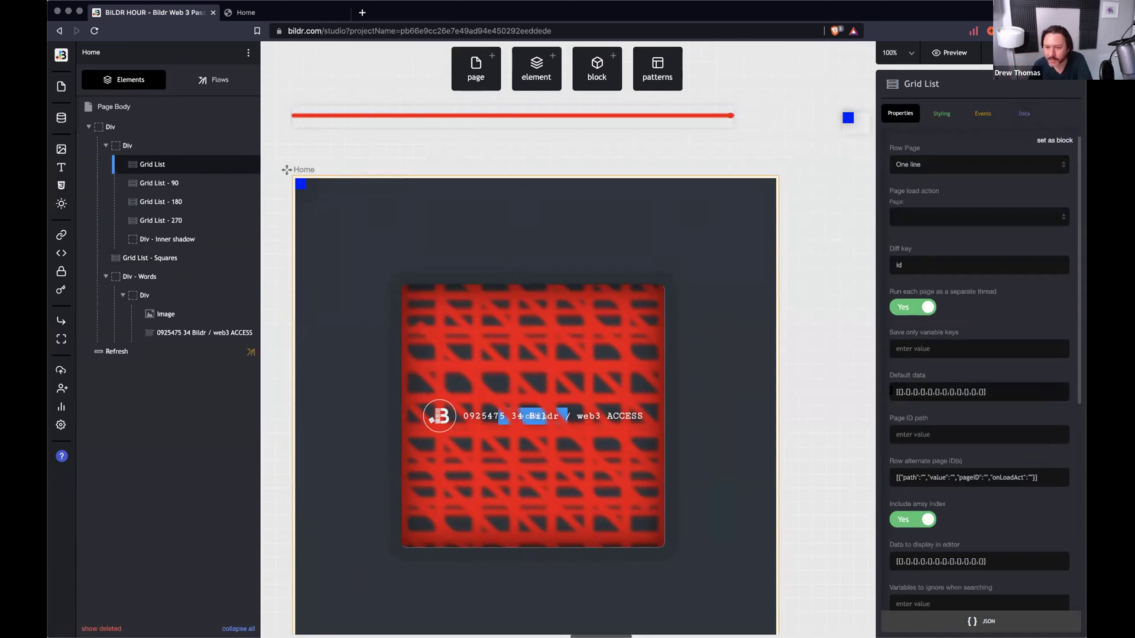
pyautogui.moveTo(896, 391); pyautogui.dragTo(984, 392)
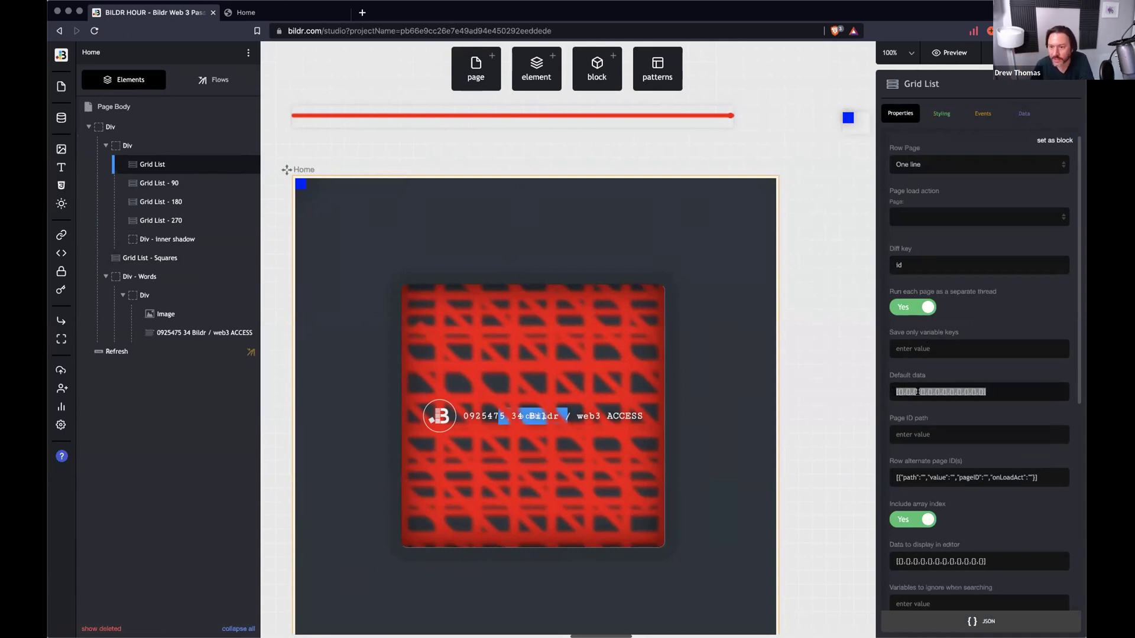
pyautogui.click(915, 392)
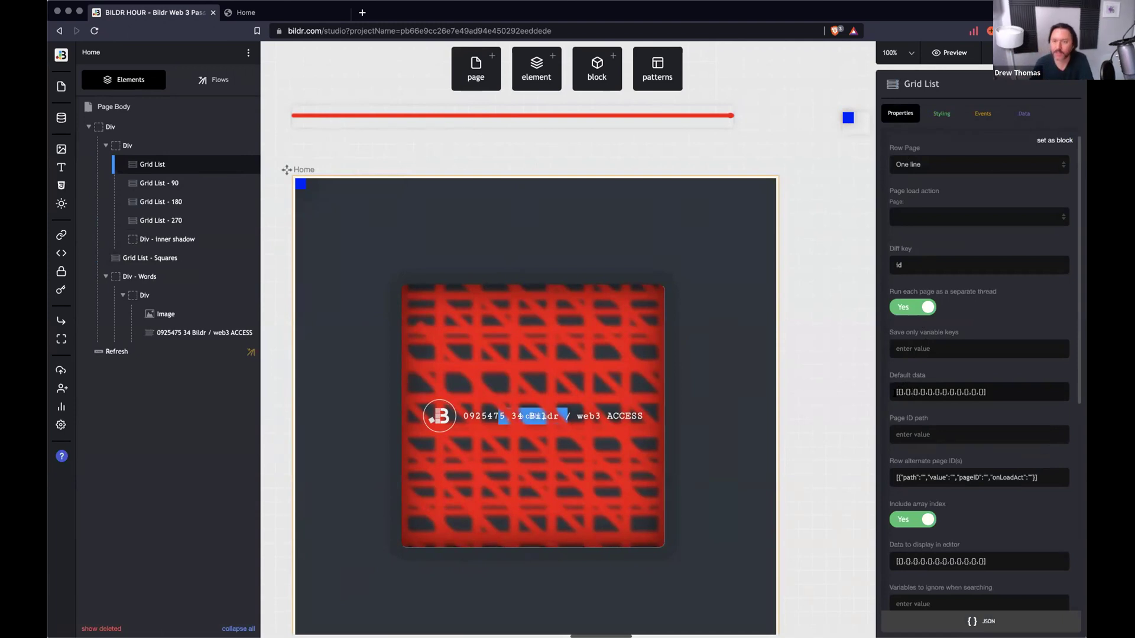
pyautogui.moveTo(897, 392); pyautogui.dragTo(908, 393)
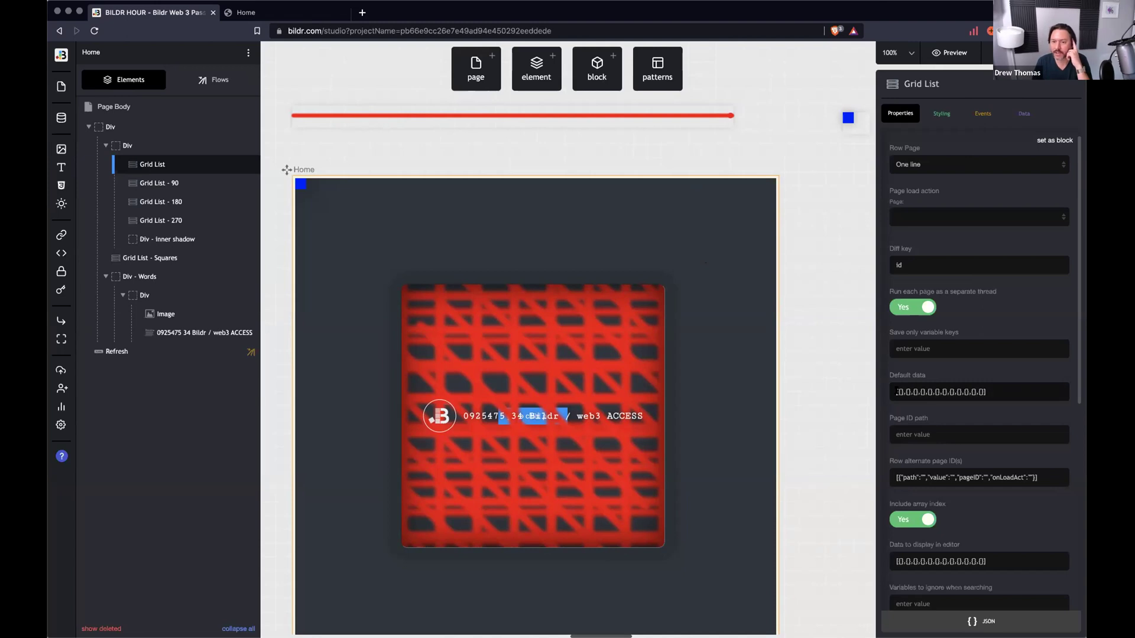
pyautogui.tripleClick(1010, 390)
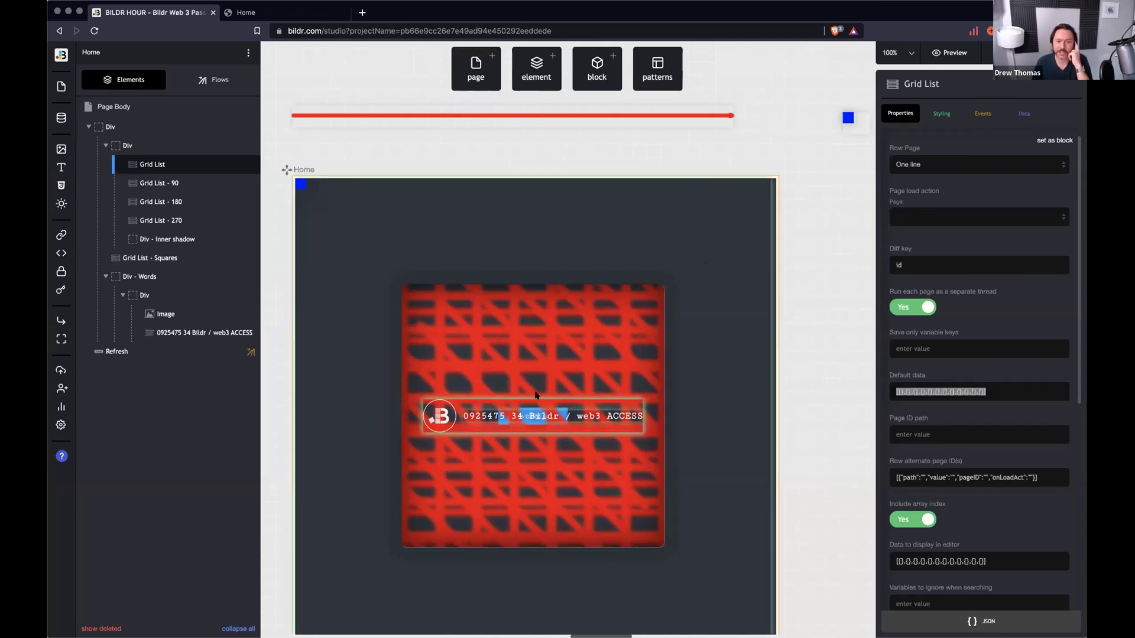
# Select Grid List - Squares on the Home page, and refresh the artwork in the preview to compare how many squares appear.
pyautogui.hscroll(-2, 349, 203)
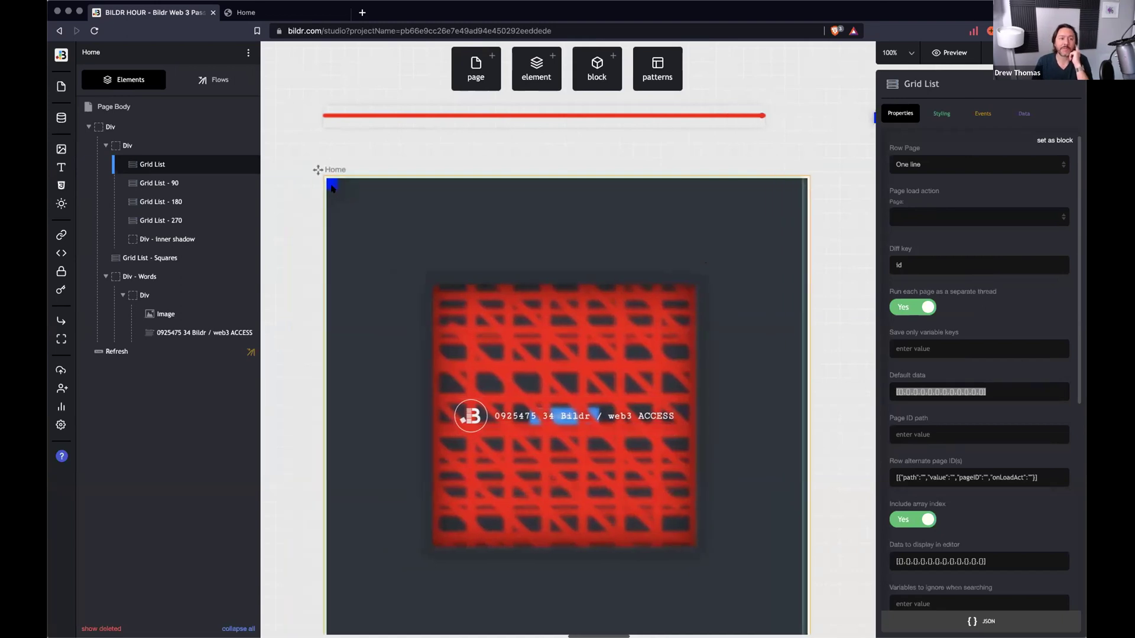
pyautogui.click(332, 186)
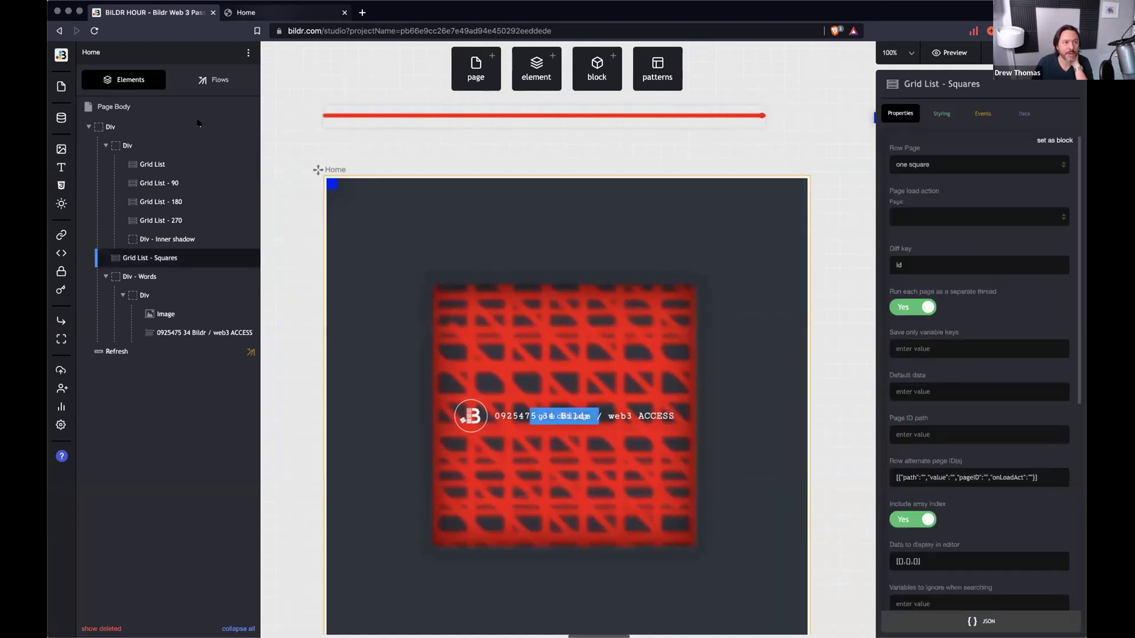
pyautogui.hotkey('ctrl', 'Tab')
pyautogui.click(66, 536)
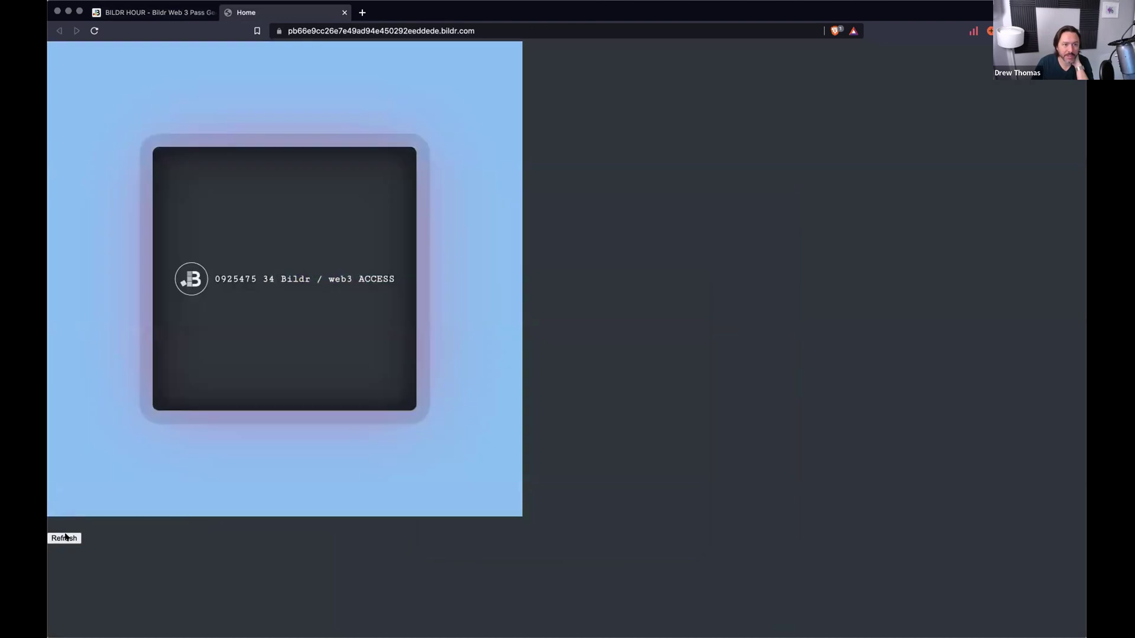
pyautogui.click(65, 536)
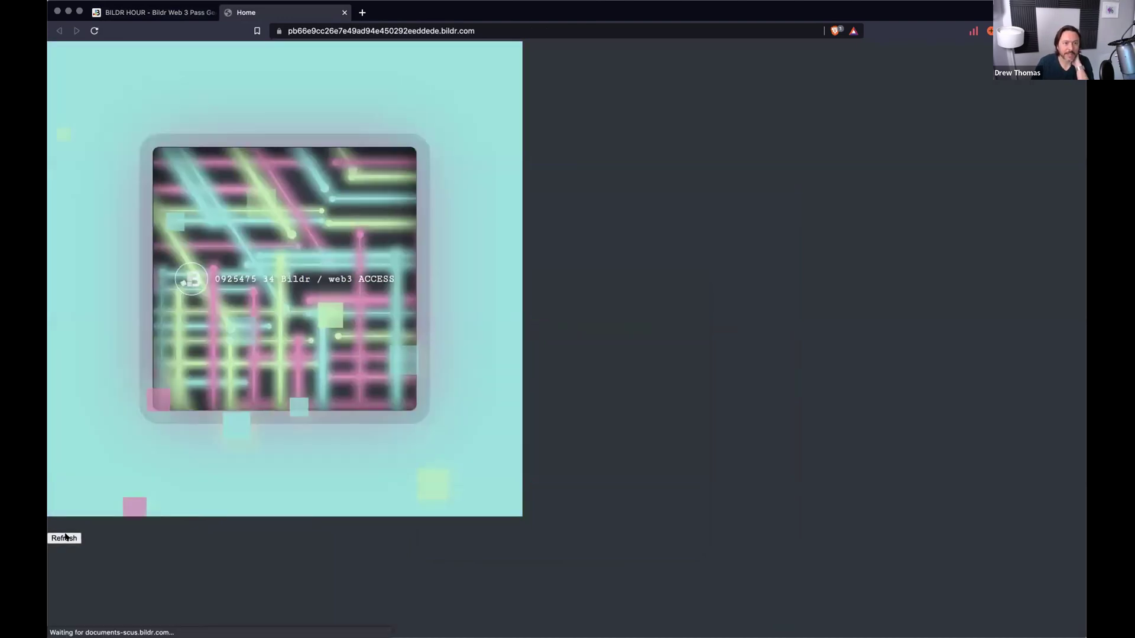
pyautogui.click(65, 537)
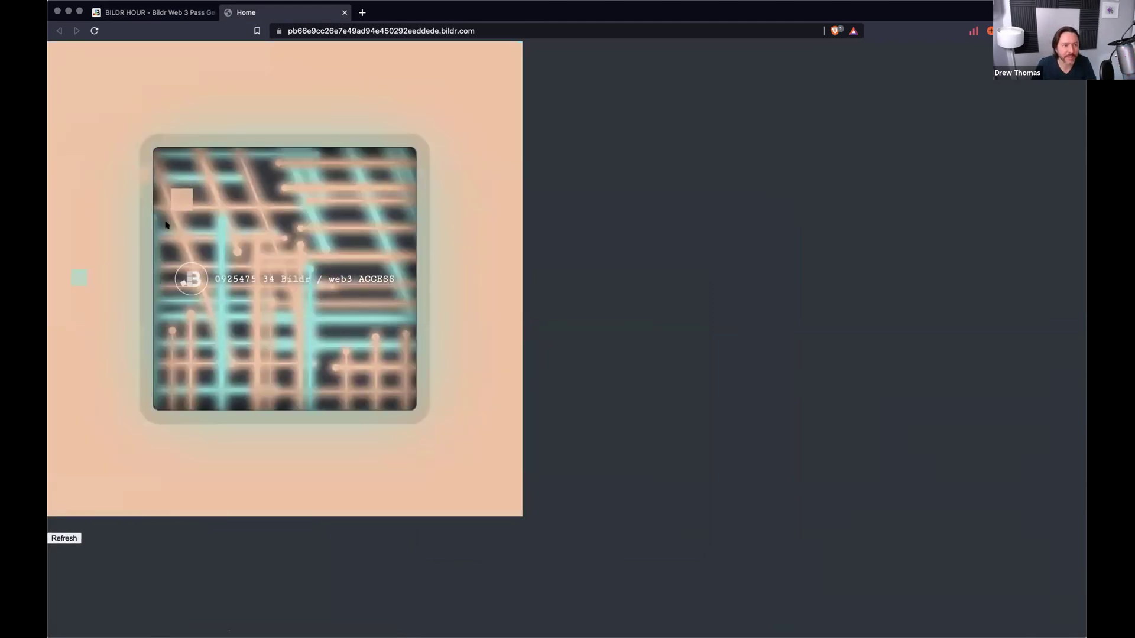
pyautogui.click(153, 12)
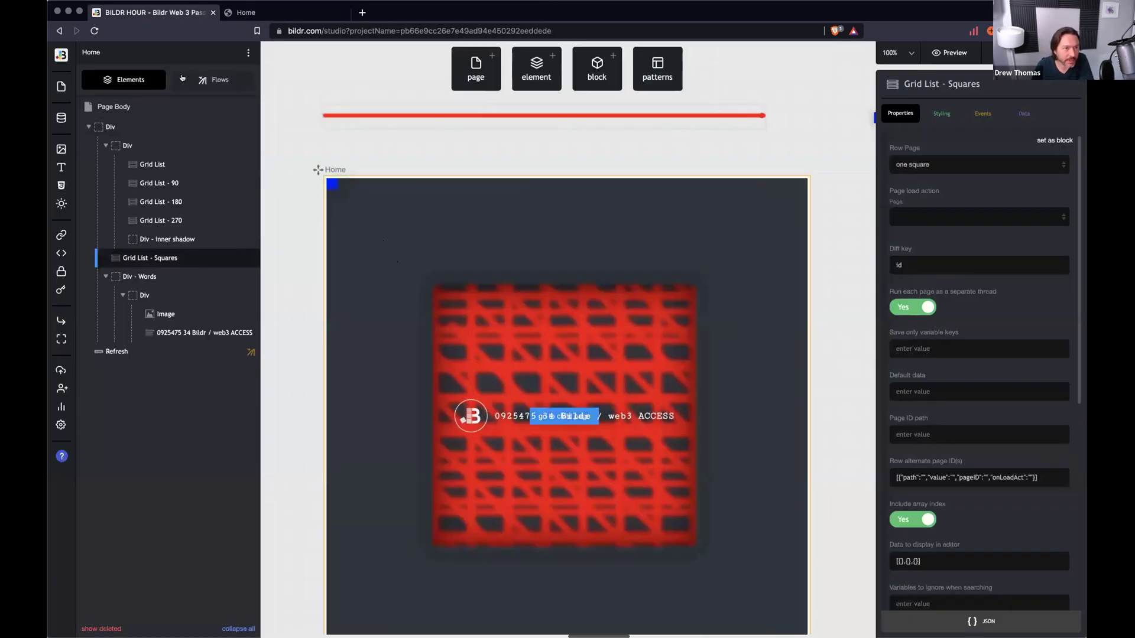
# Open the Set Square Count flow through the Home page's Page Load and view the random number's minimum and maximum.
pyautogui.click(183, 80)
pyautogui.click(124, 179)
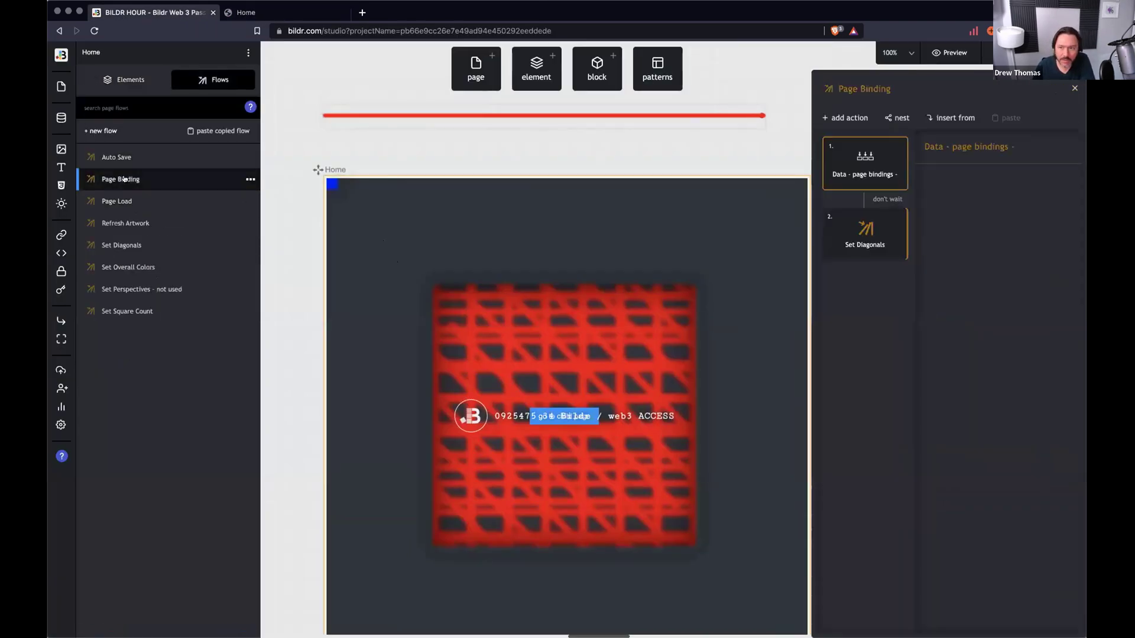
pyautogui.click(116, 201)
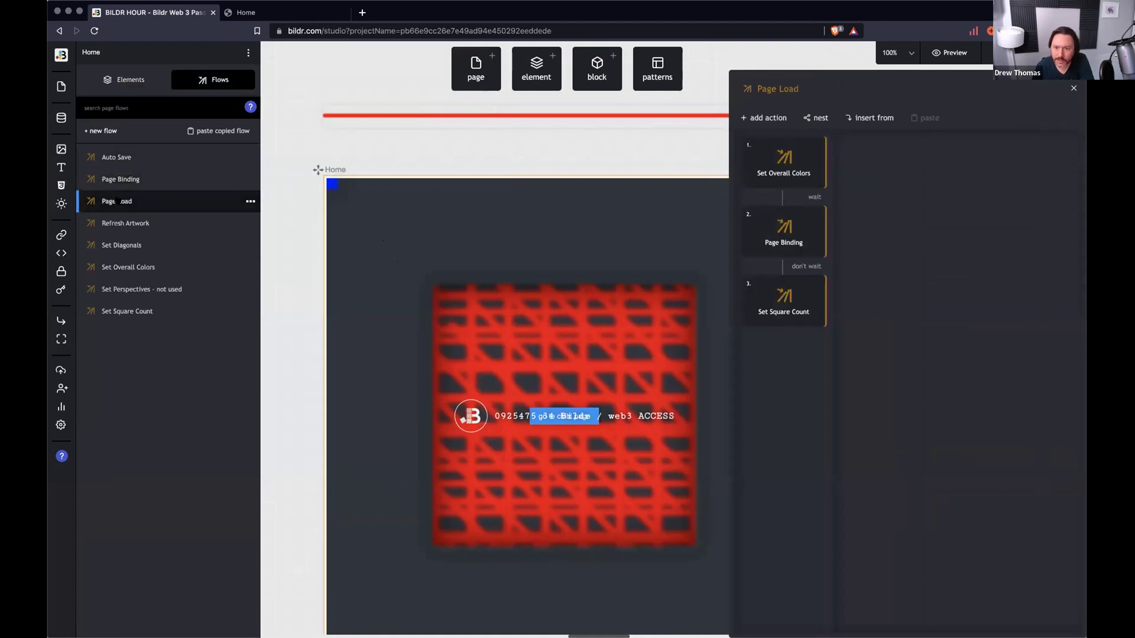
pyautogui.click(779, 307)
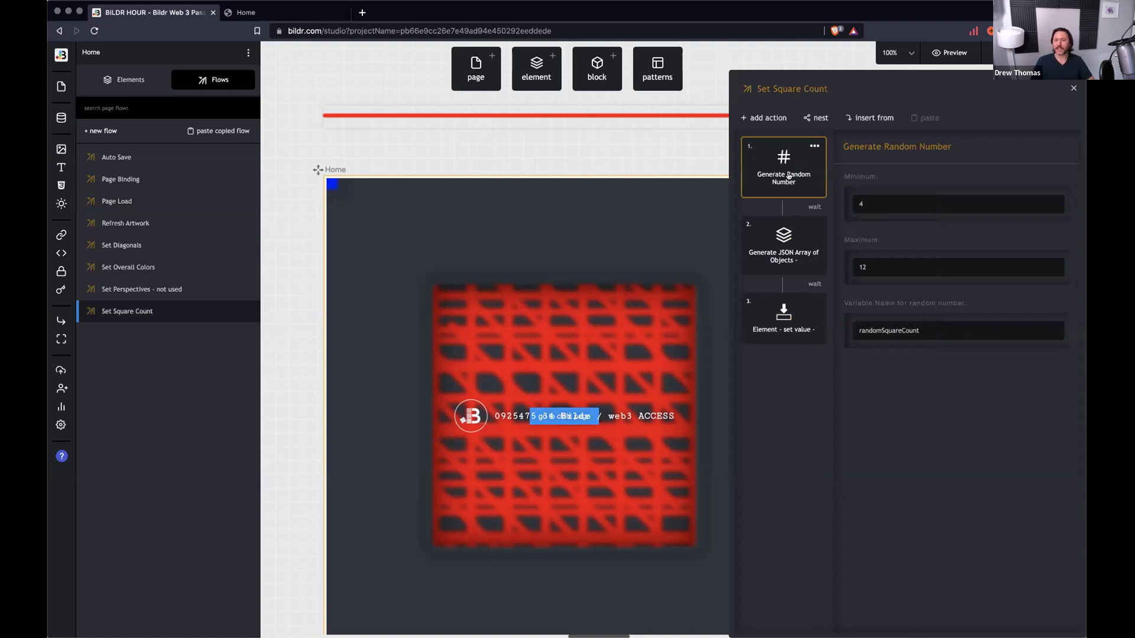
pyautogui.click(880, 266)
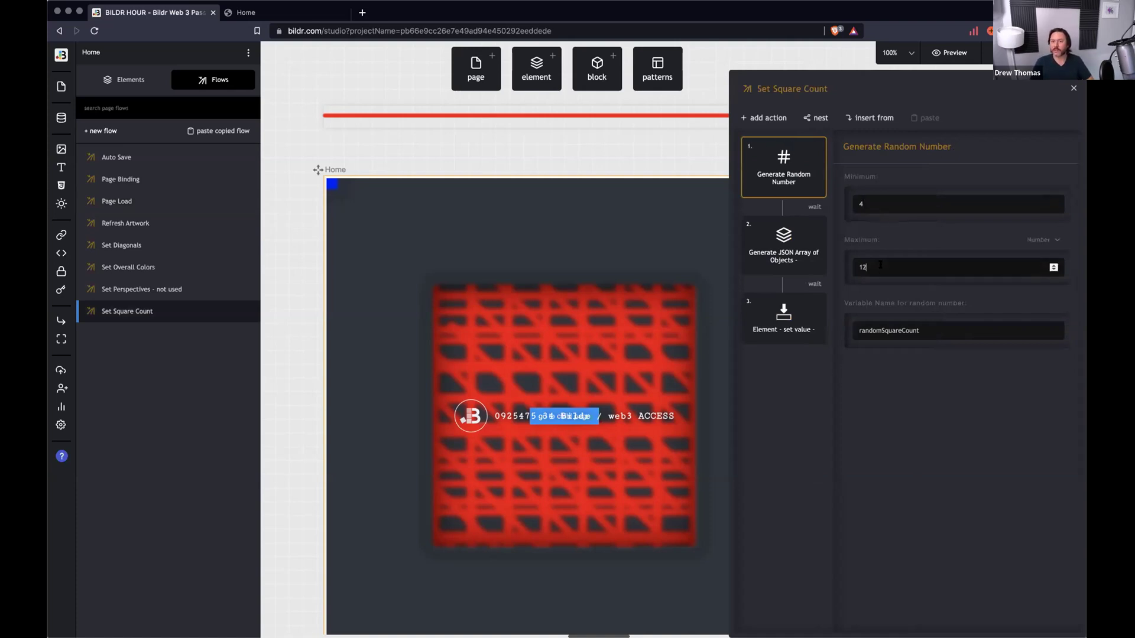
# Review how Set Square Count passes randomSquareCount into the JSON array of objects and sets Grid List - Squares from allSquares.
pyautogui.click(782, 243)
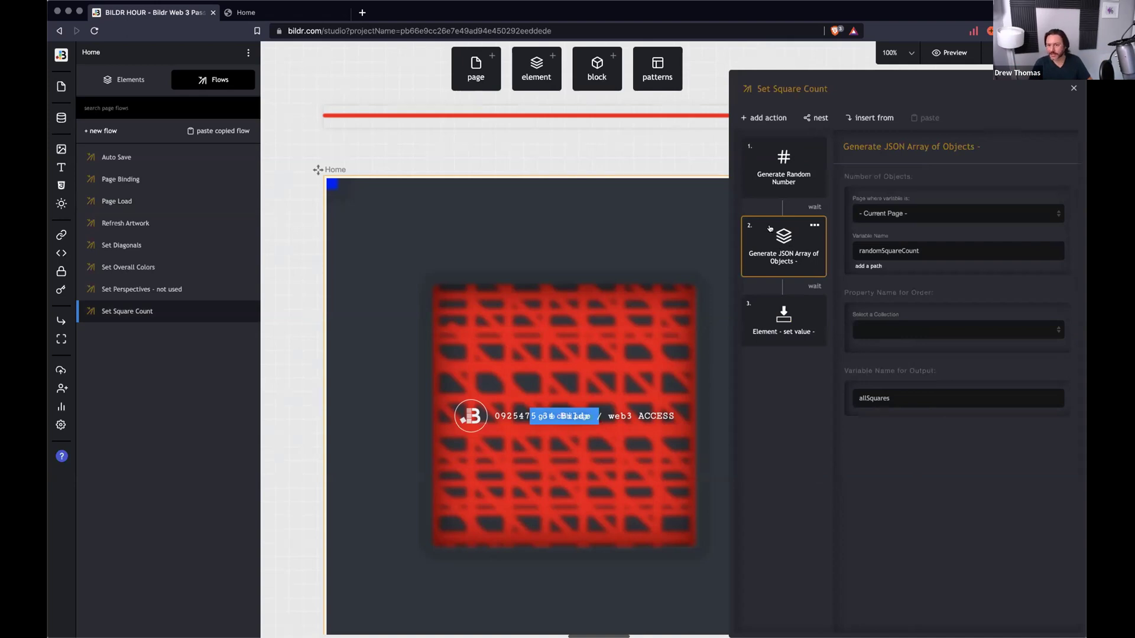
pyautogui.click(777, 165)
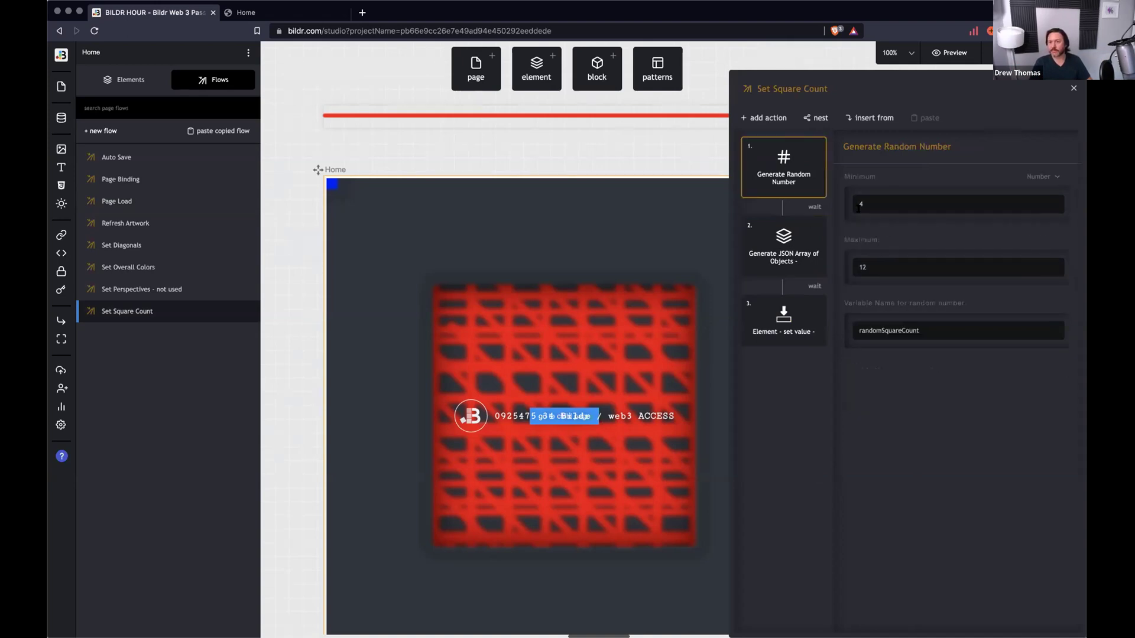
pyautogui.doubleClick(871, 330)
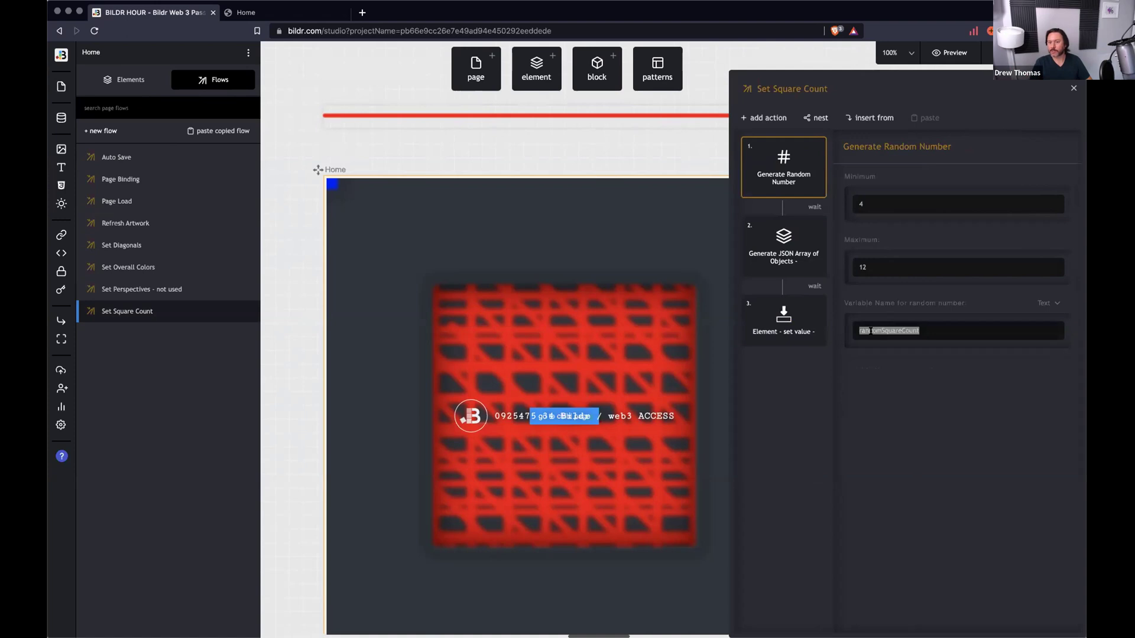
pyautogui.click(772, 243)
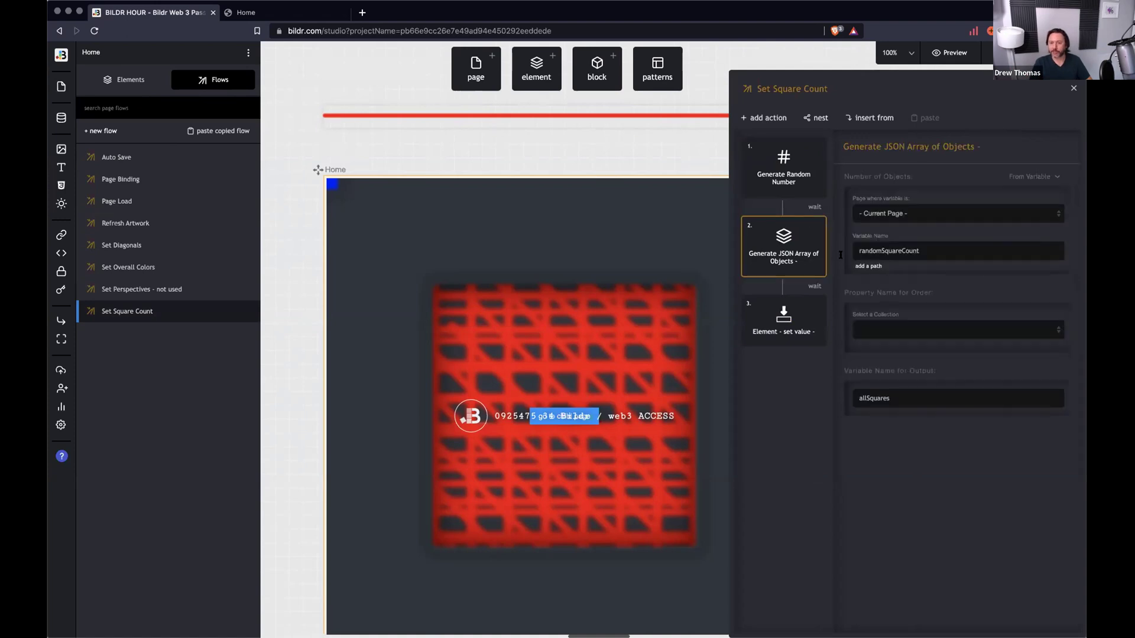
pyautogui.click(861, 248)
pyautogui.click(767, 162)
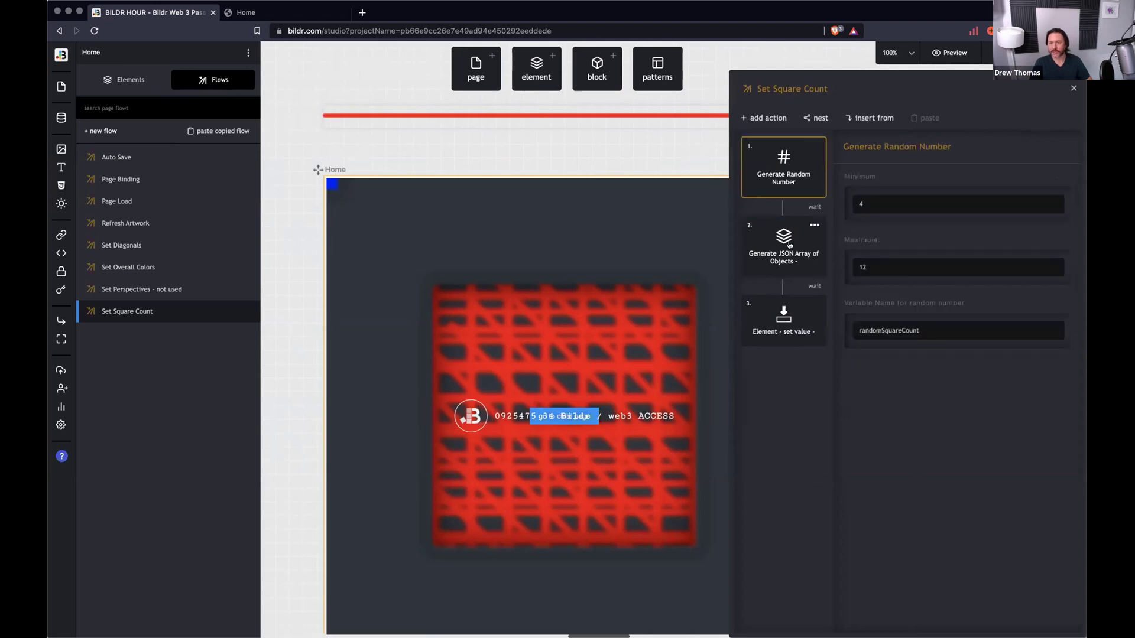
pyautogui.click(824, 254)
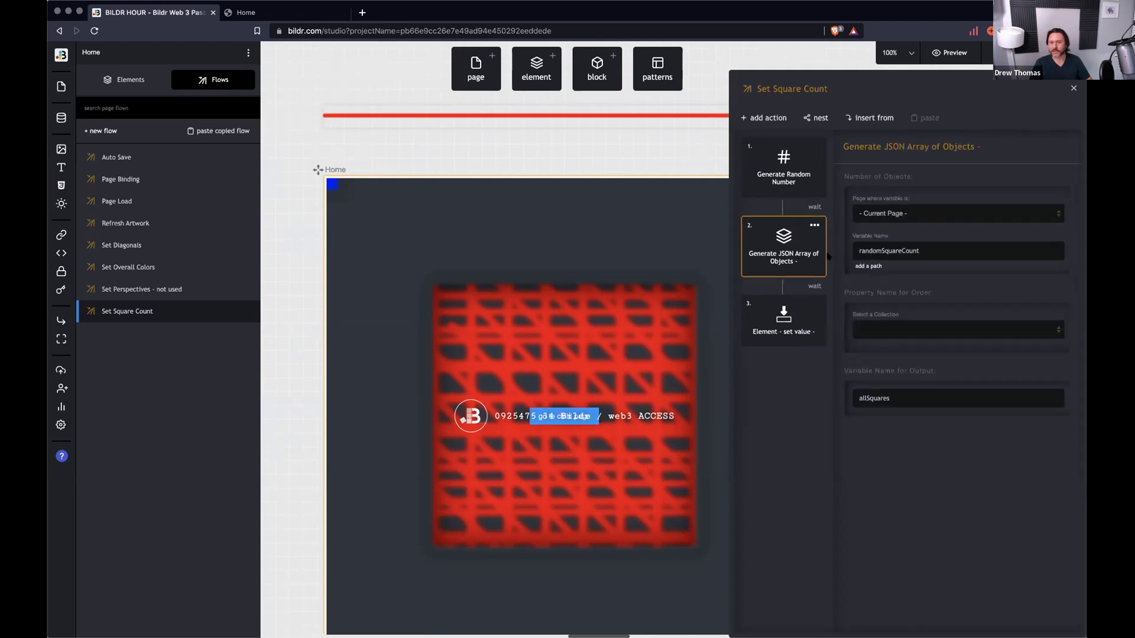
pyautogui.click(781, 318)
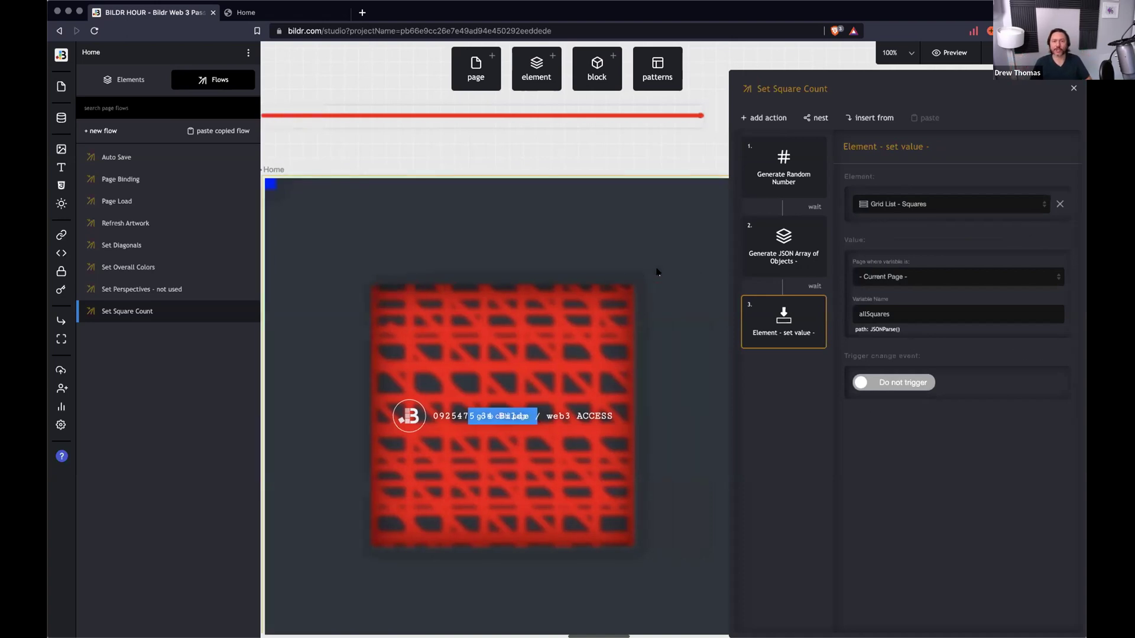
# Select the blue div on the one square page to view its properties, and return to the Home page artwork.
pyautogui.hscroll(10, 653, 271)
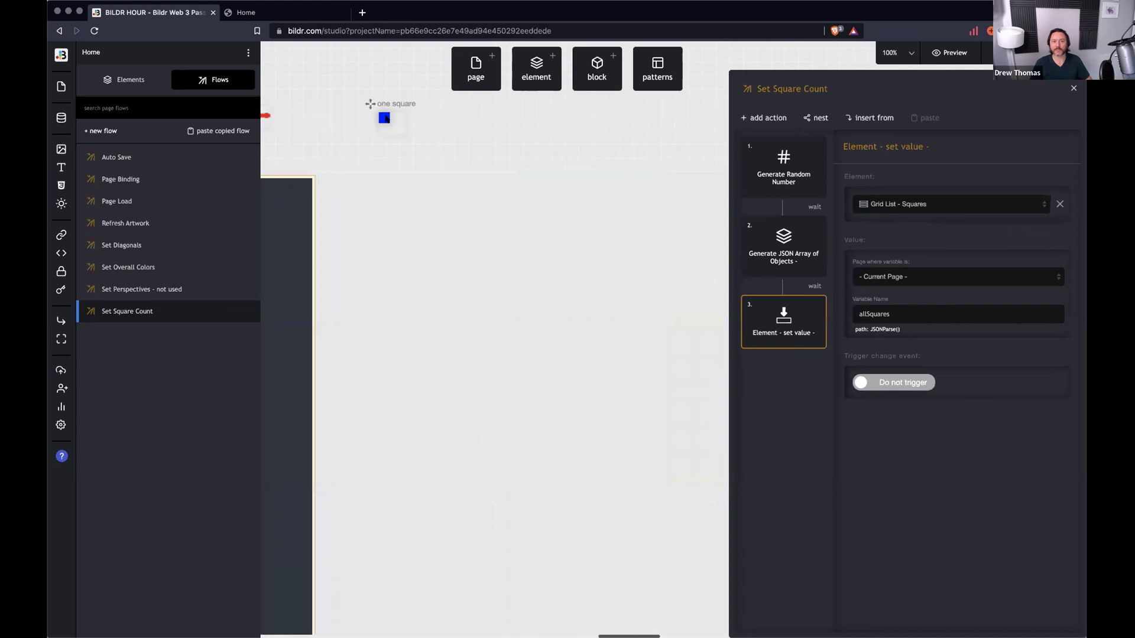
pyautogui.click(382, 119)
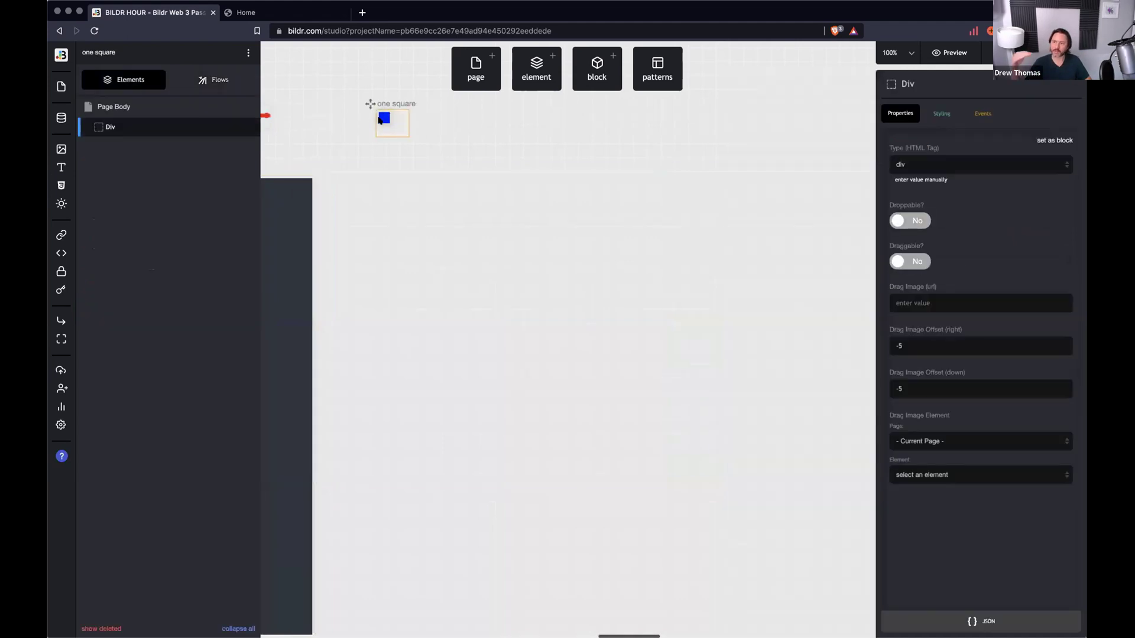
pyautogui.hscroll(-5, 413, 218)
pyautogui.hscroll(-5, 413, 219)
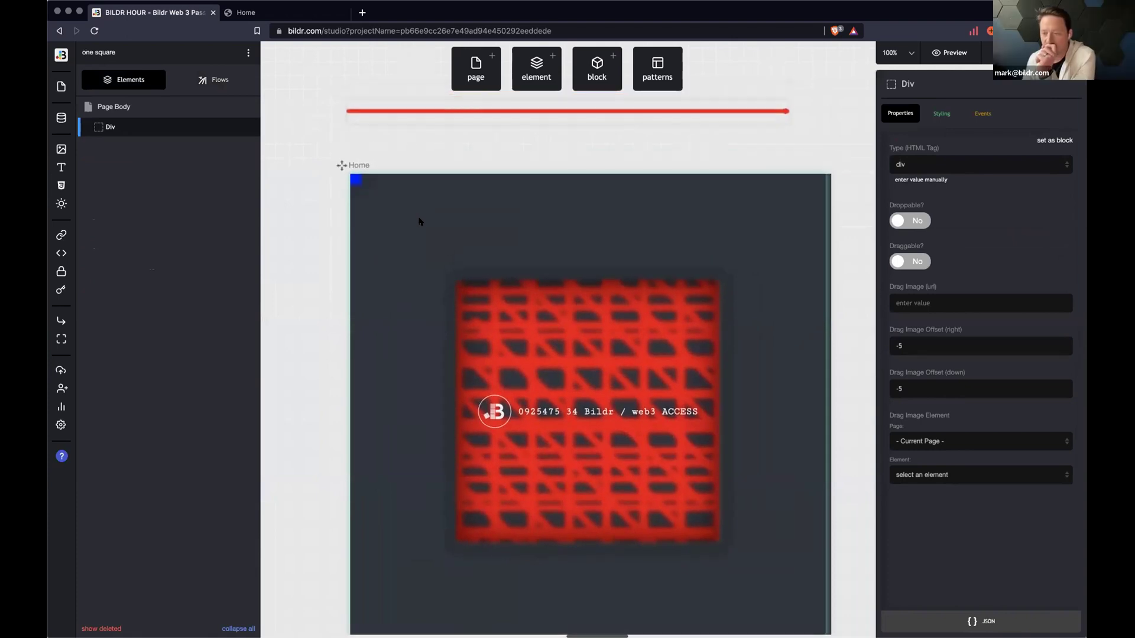
pyautogui.hscroll(1, 420, 220)
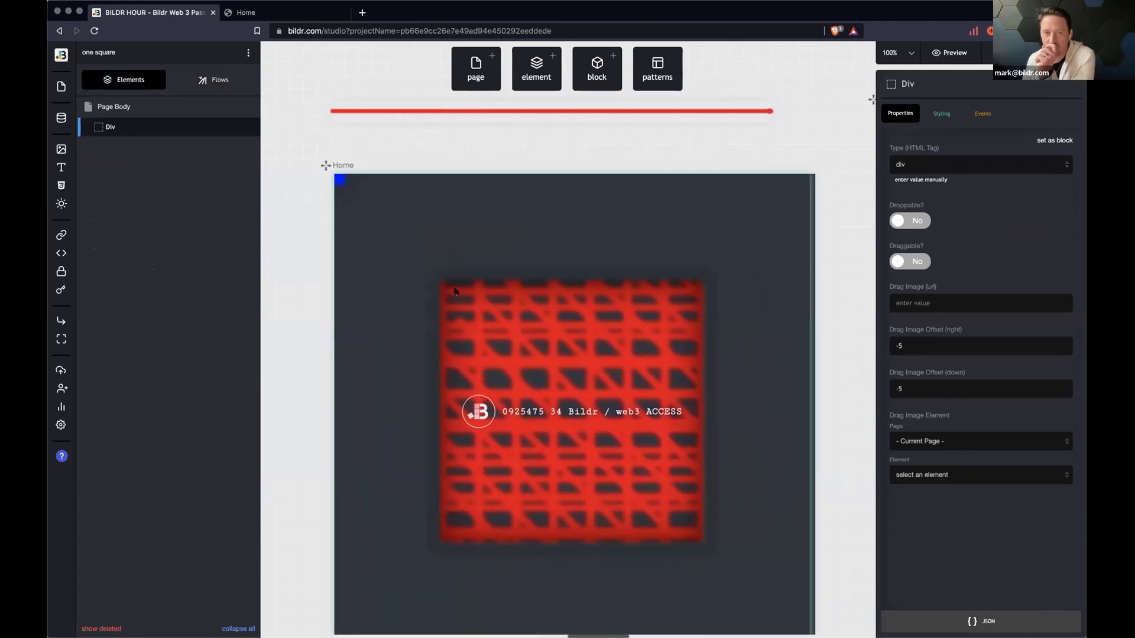